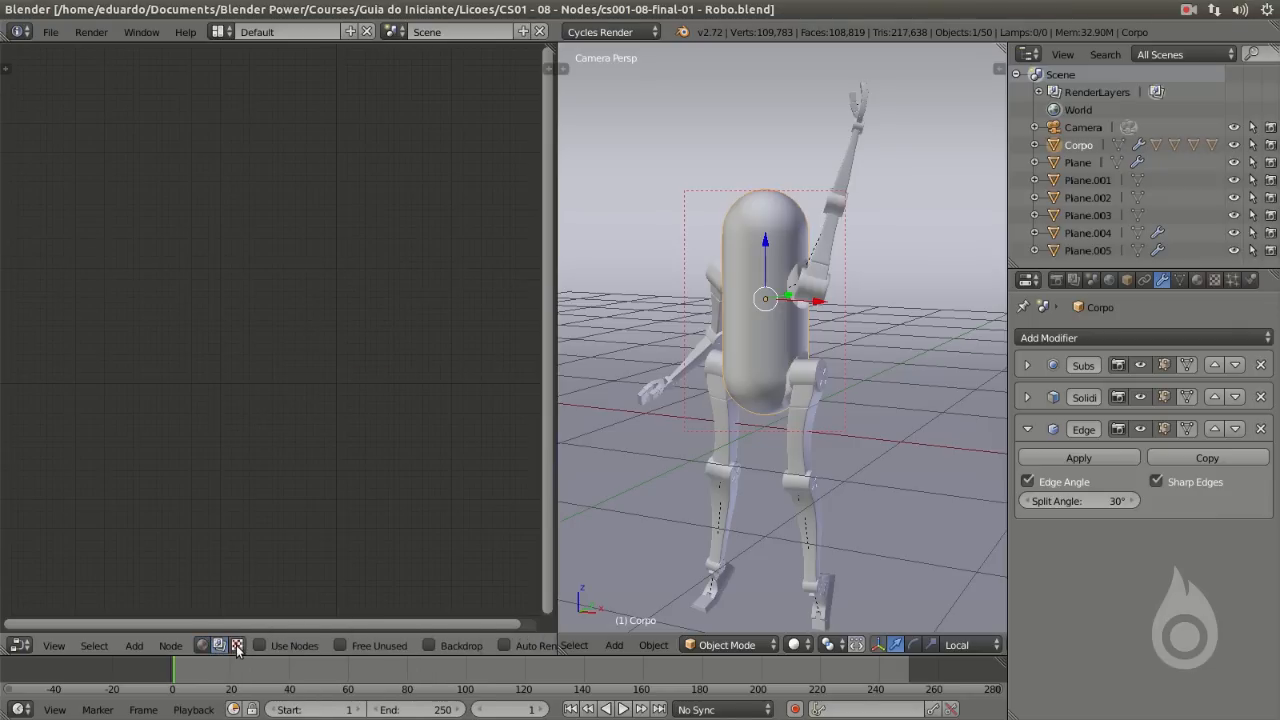
Compare the node categories that can be added in the material, compositing and texture node trees.
left_click(237, 646)
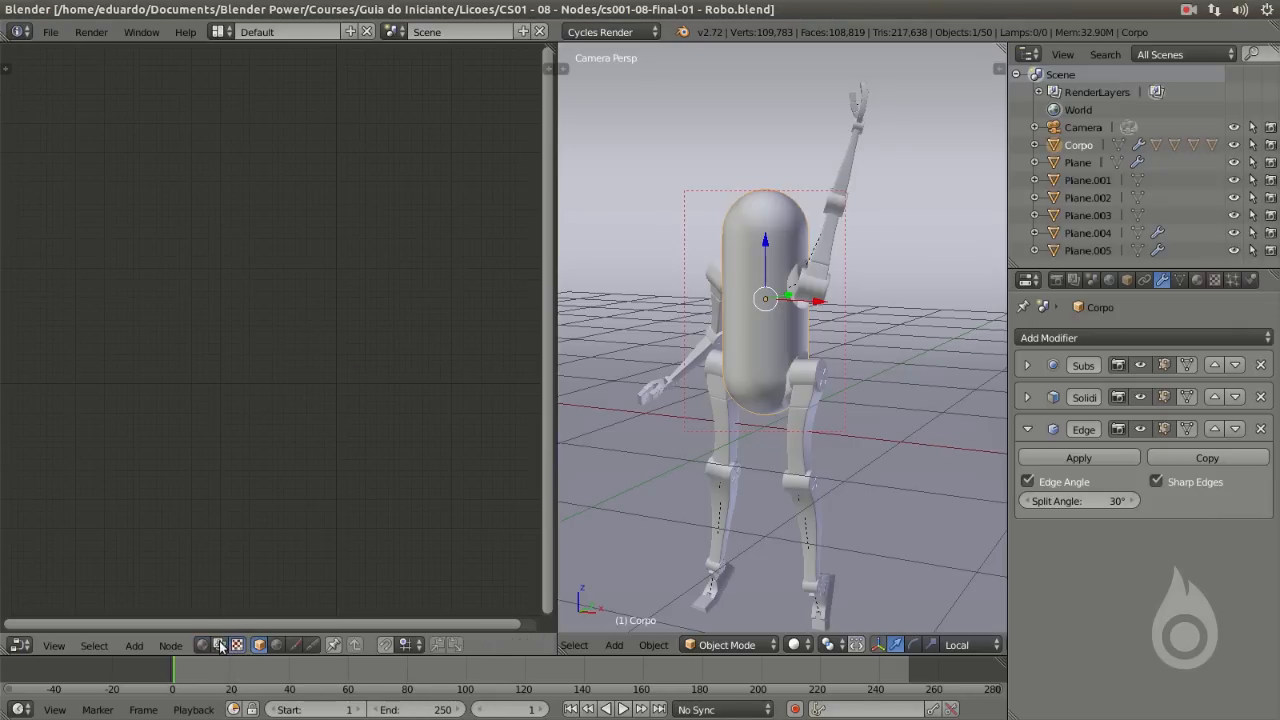
left_click(202, 646)
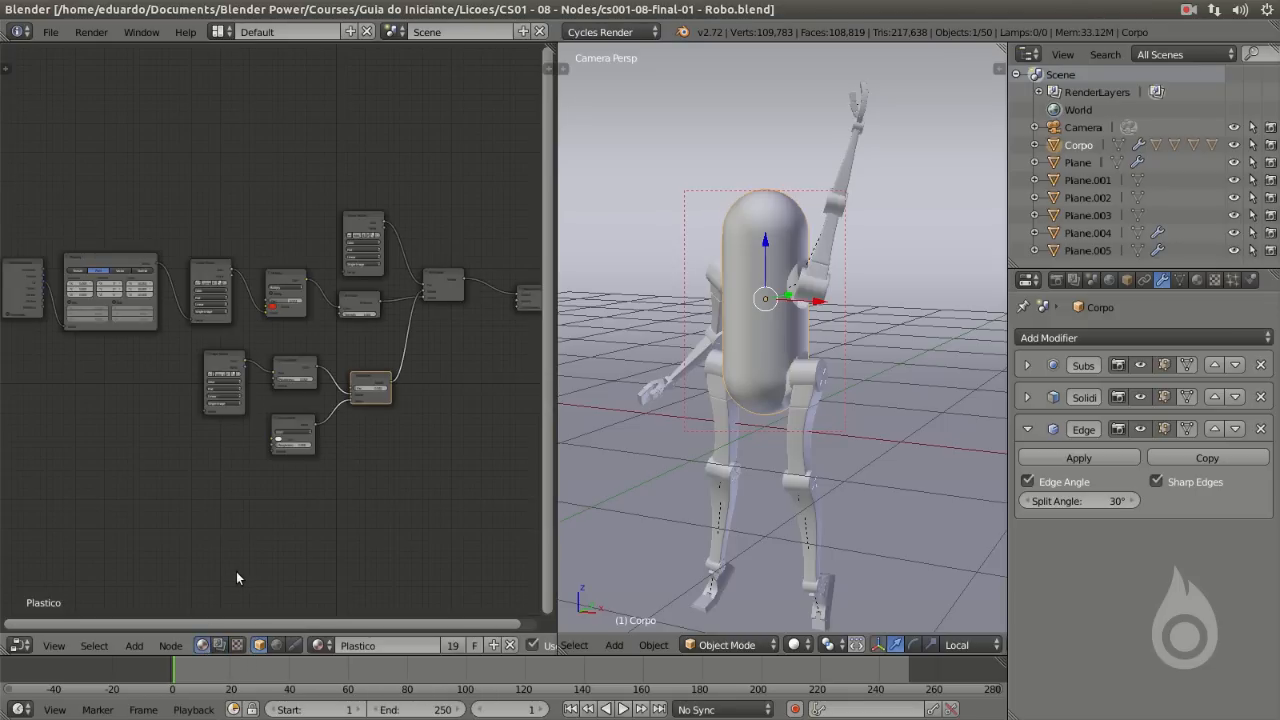
key("shift+a")
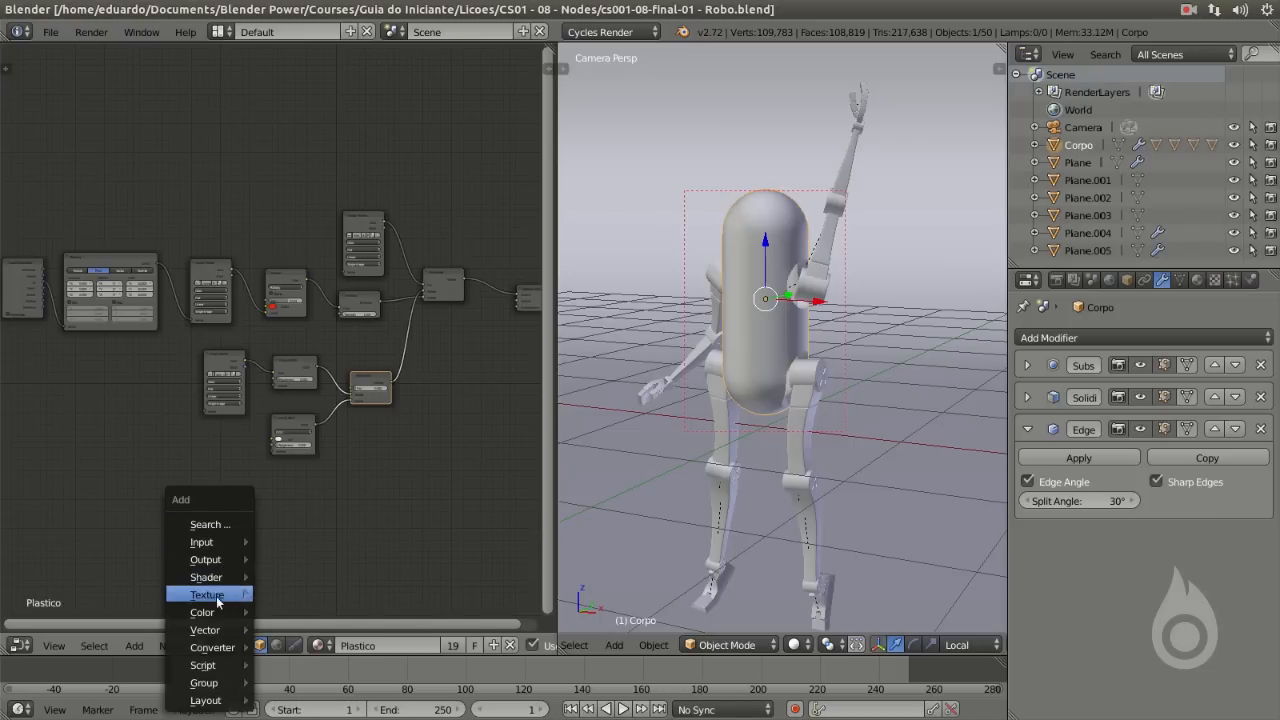
left_click(218, 645)
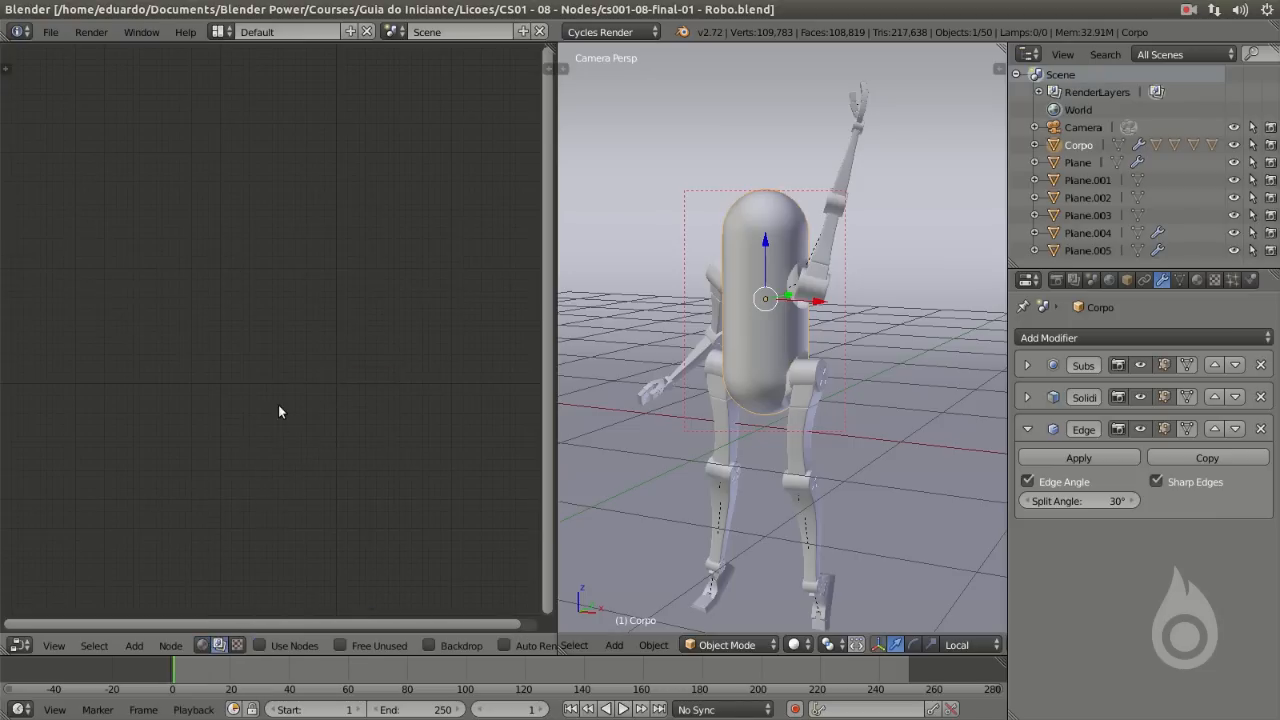
key("shift+a")
left_click(237, 645)
key("shift+a")
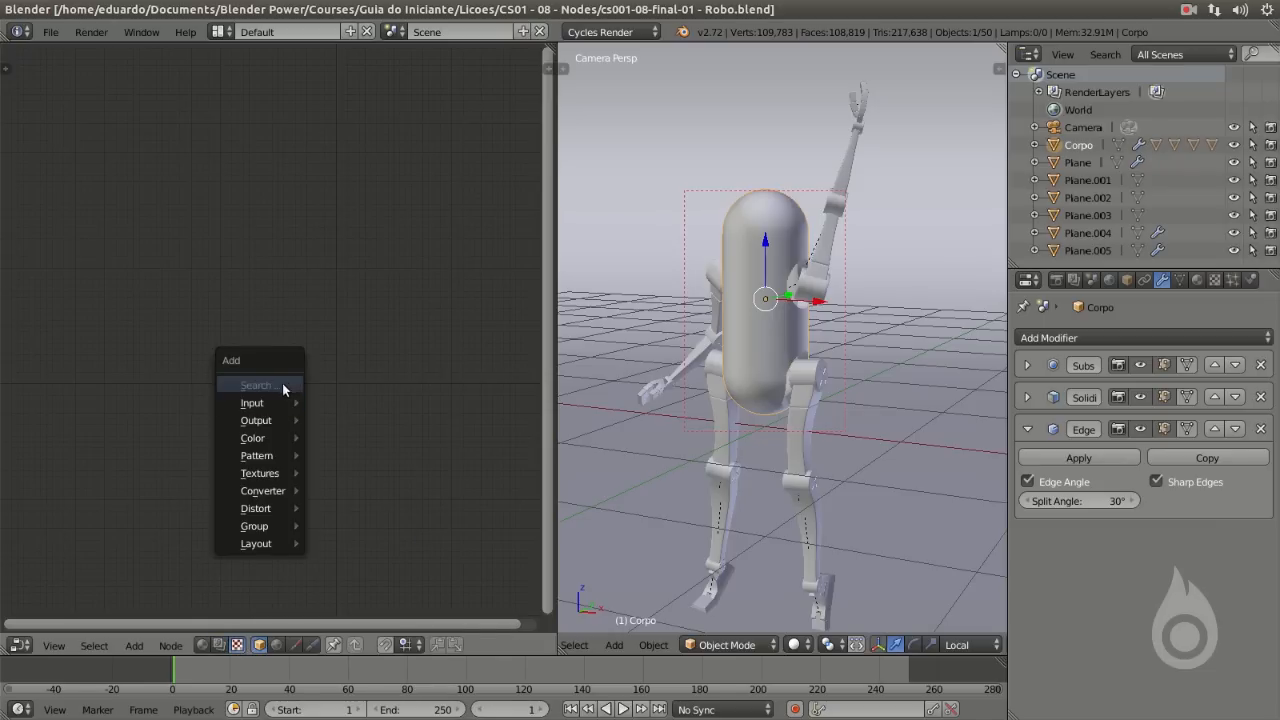
Switch to the compositing node tree and enable nodes for the scene.
left_click(219, 645)
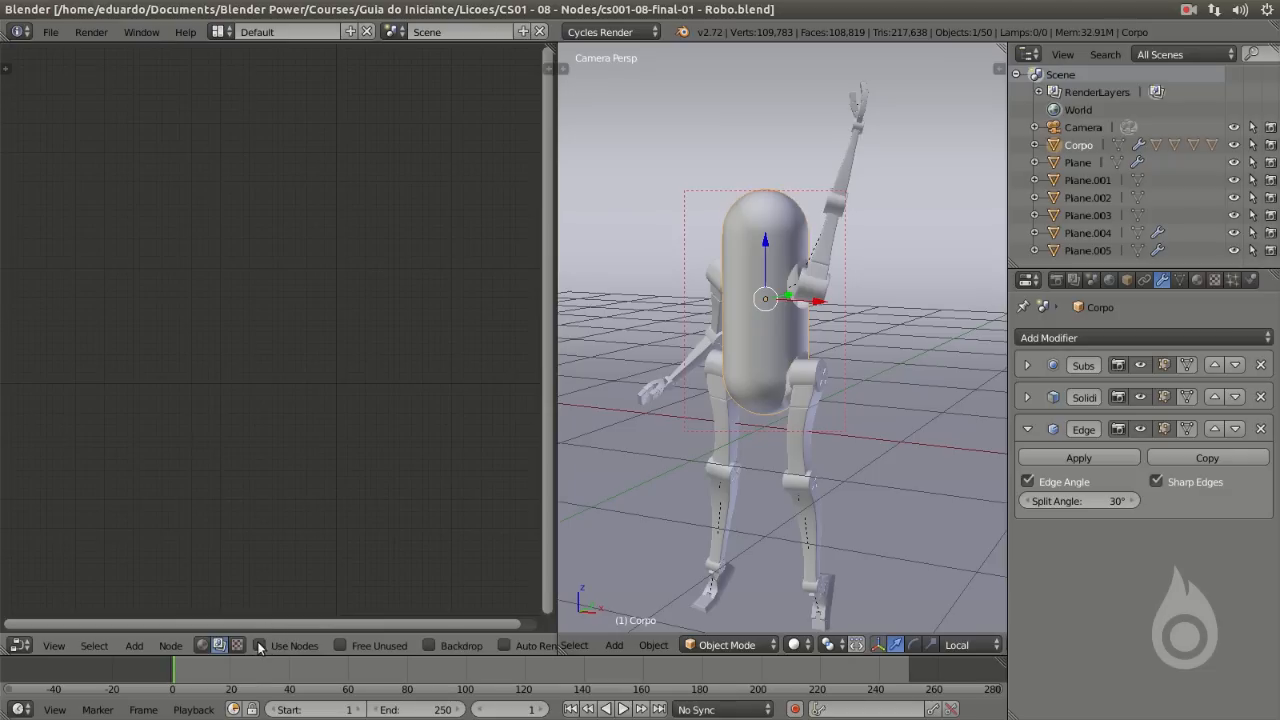
left_click(259, 648)
middle_click_drag(402, 434, 277, 398)
scroll(266, 514, "up", 2)
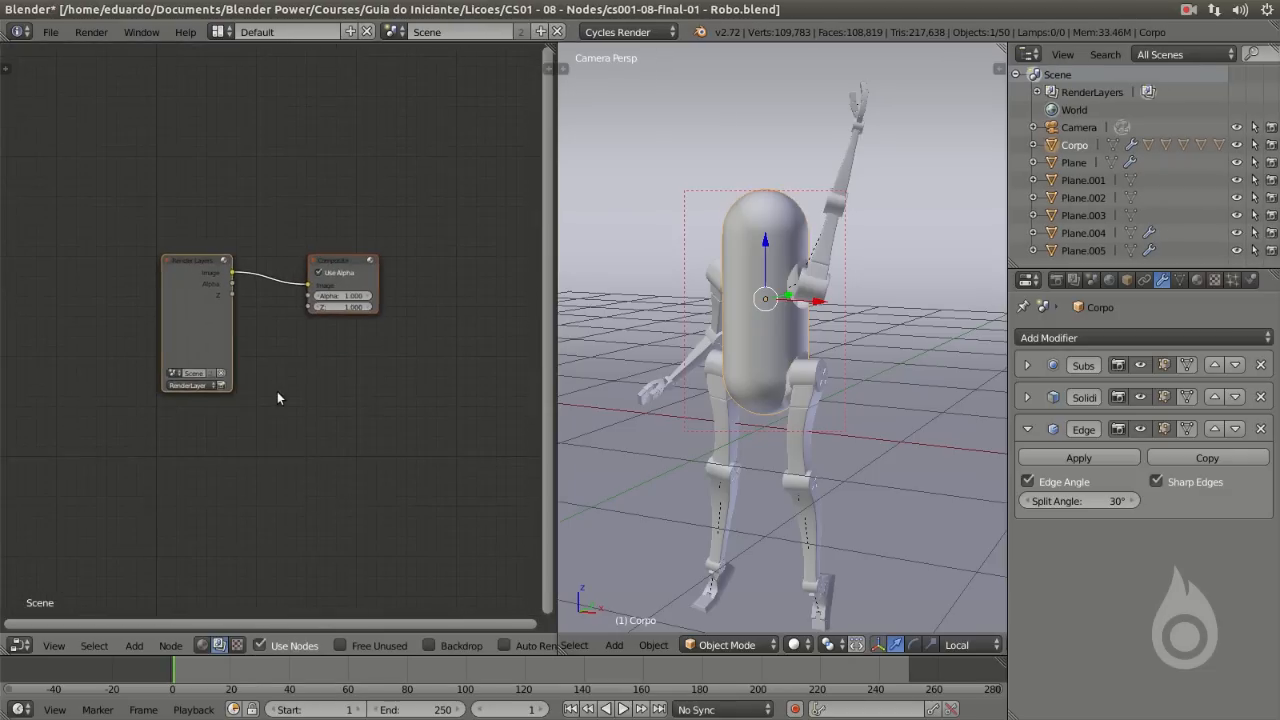
scroll(277, 398, "up", 1)
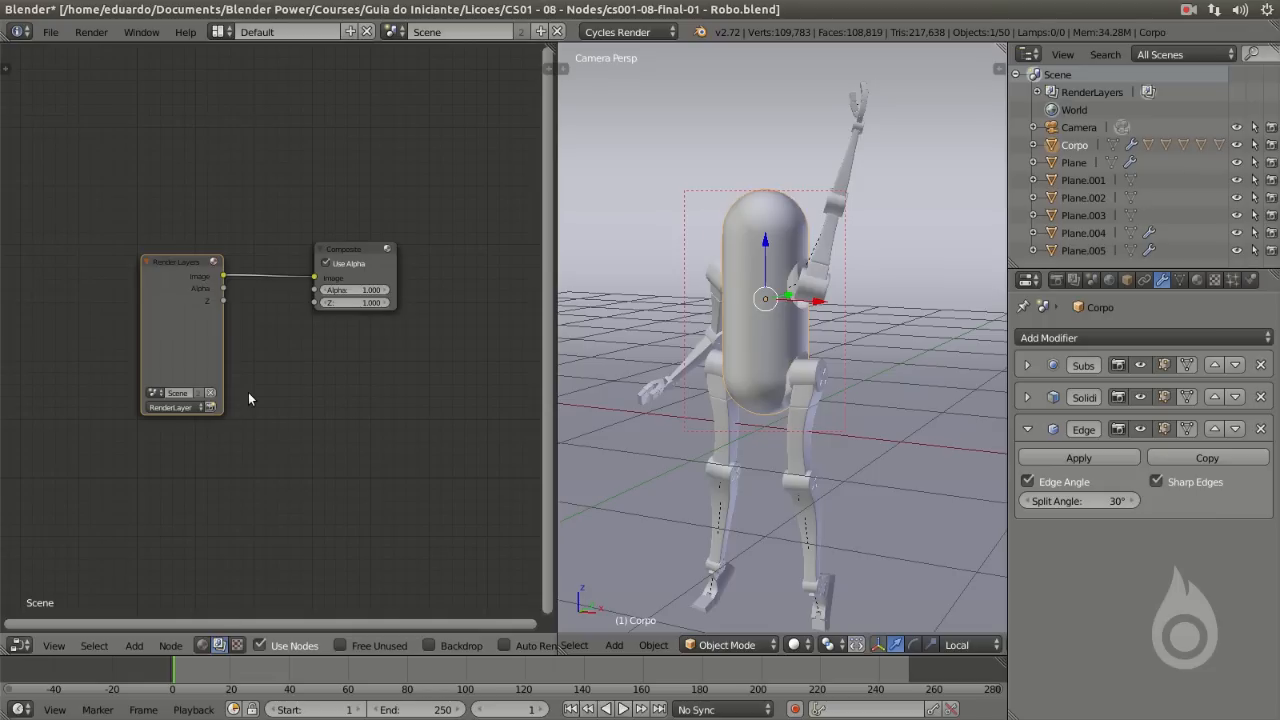
scroll(787, 403, "down", 4)
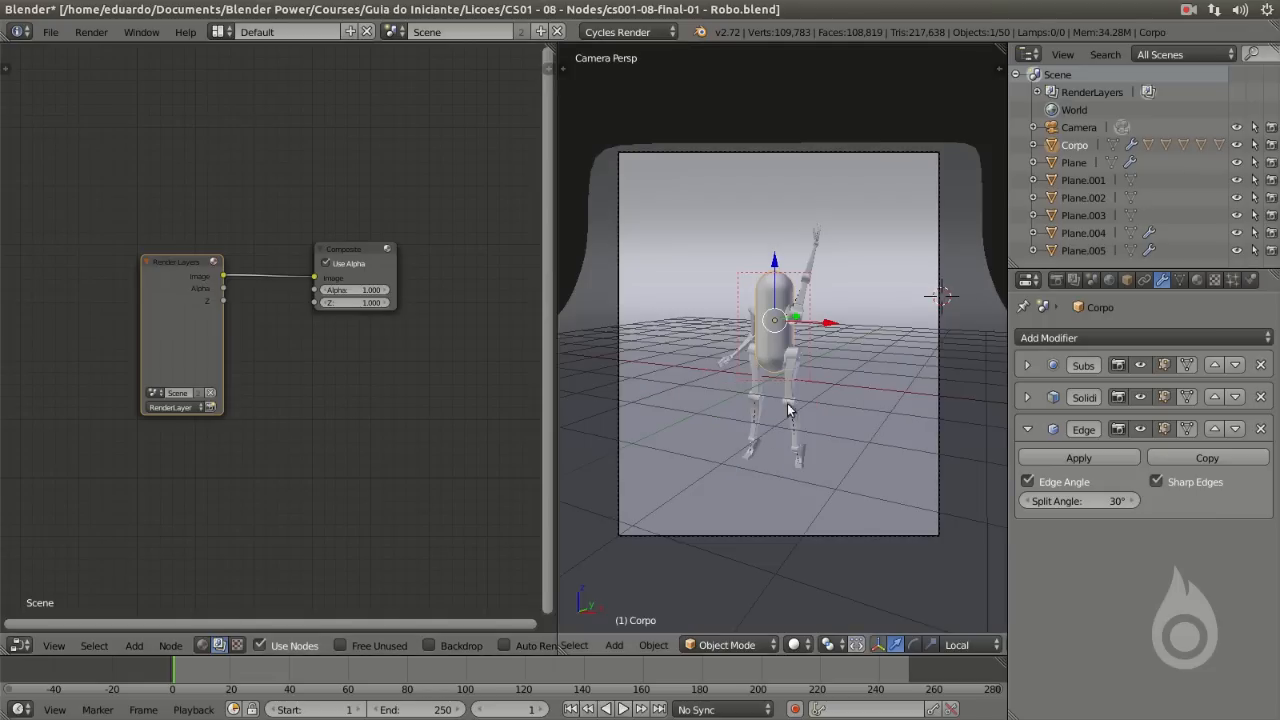
scroll(768, 310, "up", 3)
scroll(768, 310, "down", 3)
scroll(839, 345, "up", 5)
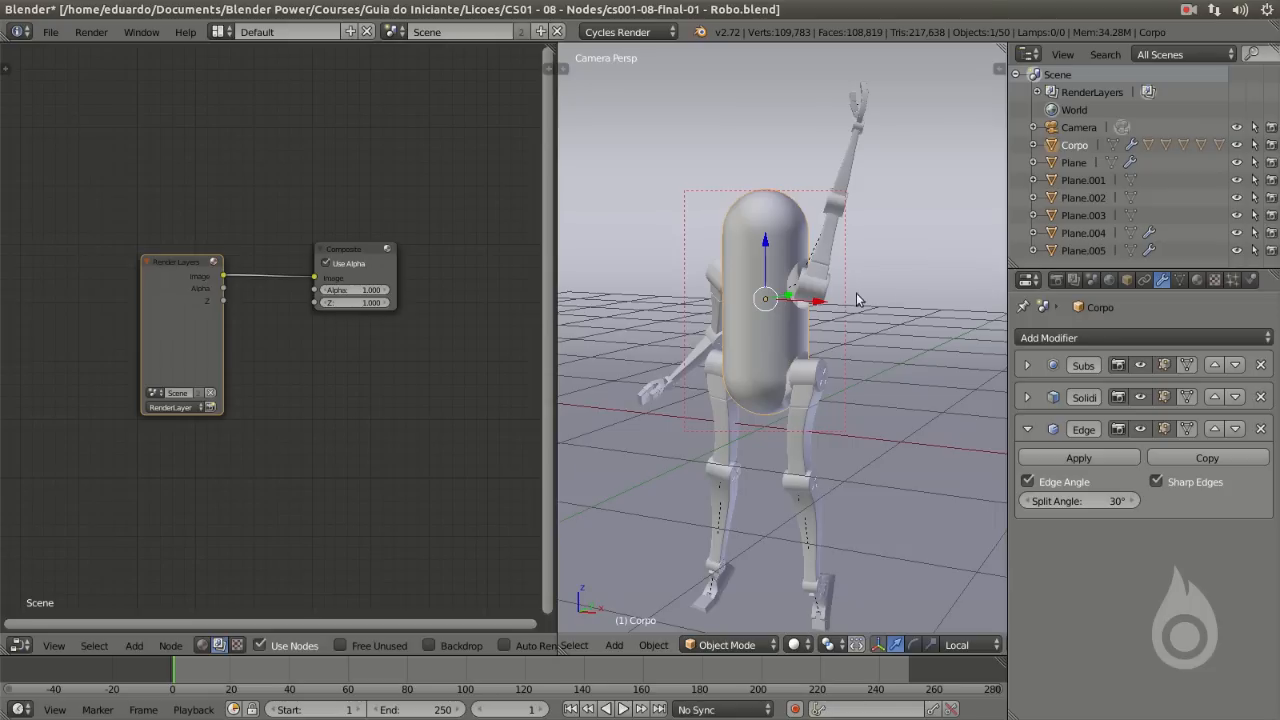
scroll(780, 330, "down", 3)
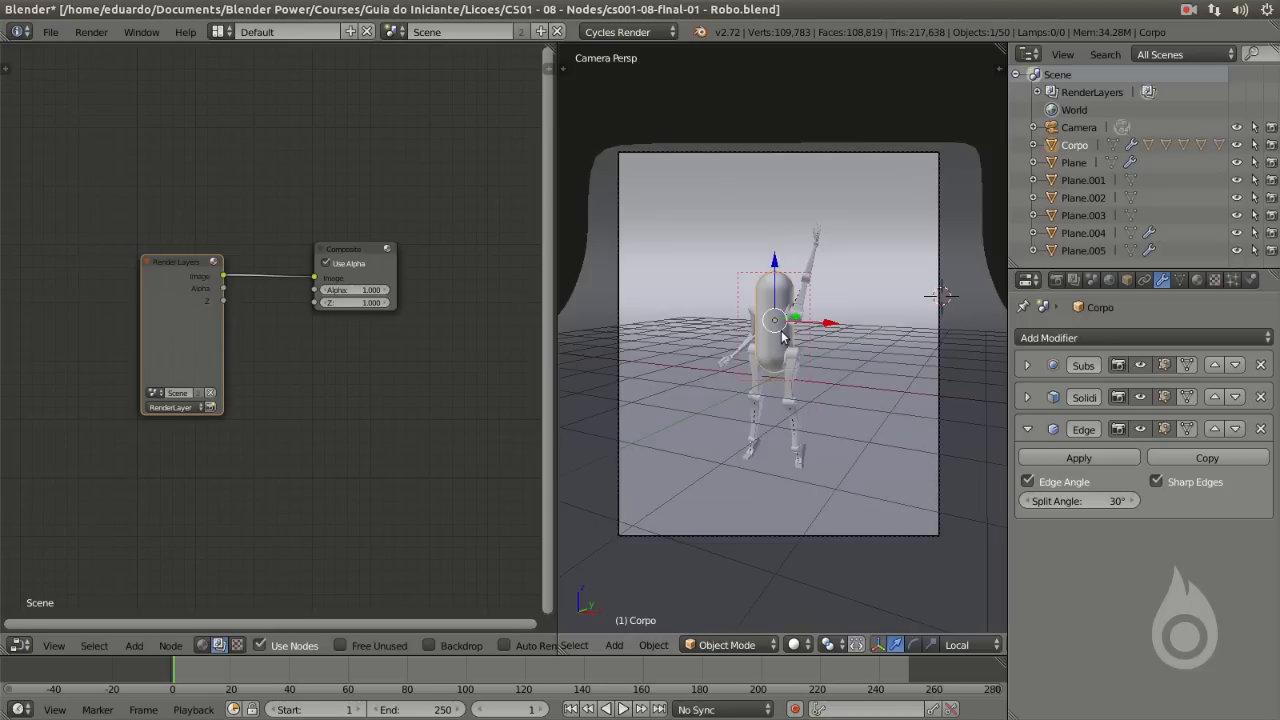
scroll(783, 337, "up", 3)
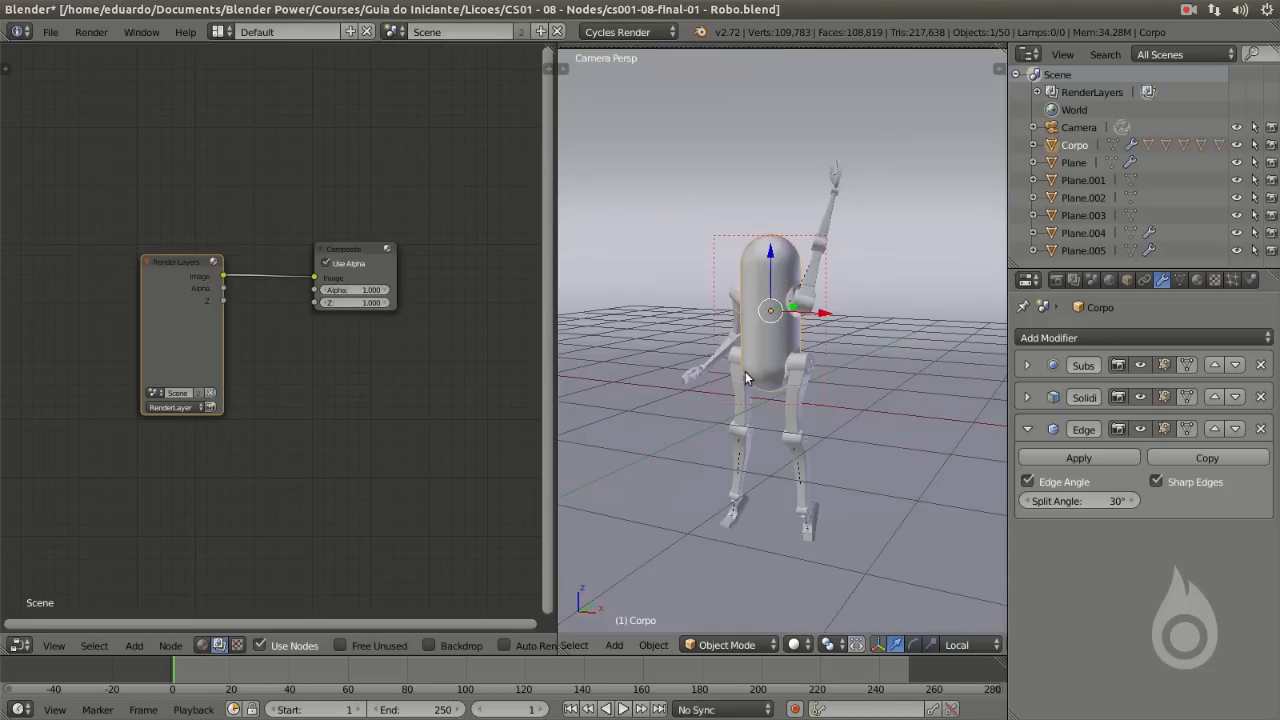
scroll(745, 378, "down", 3)
Rotate the robot's body by about -10° in the front orthographic view and return to the camera view.
key("KP_1")
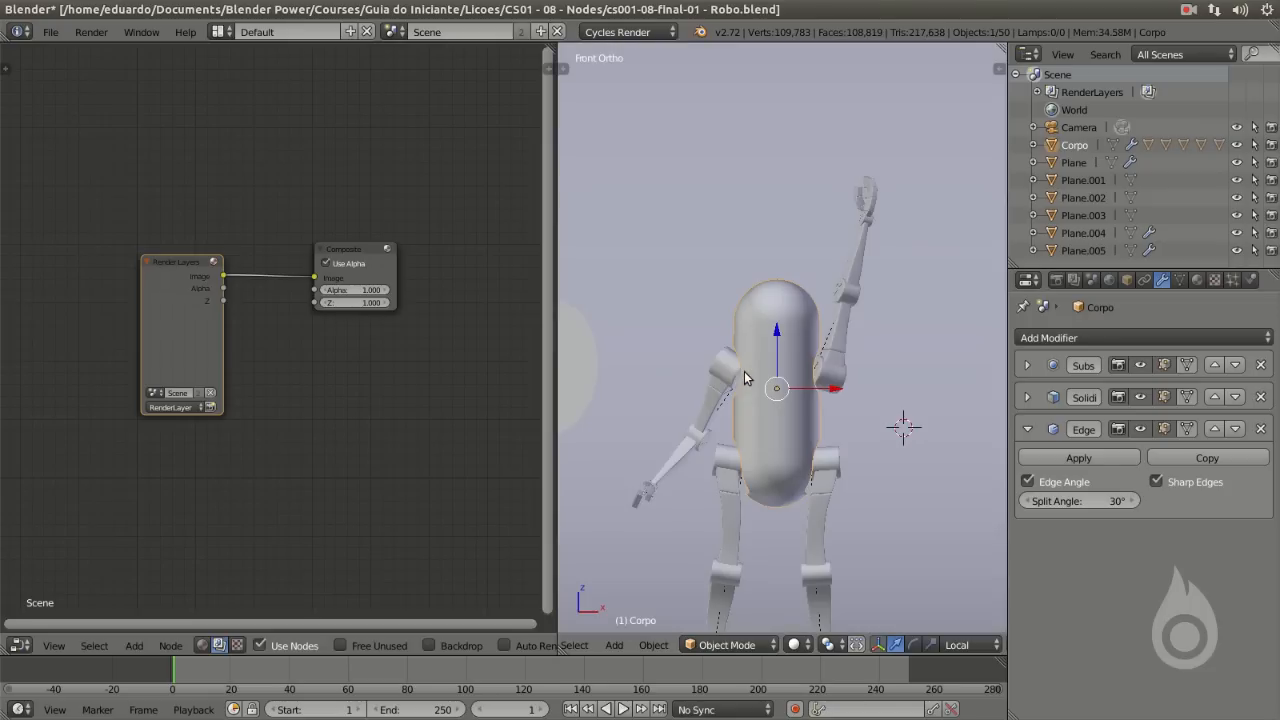
scroll(834, 374, "down", 1)
middle_click_drag(811, 473, 793, 319, "shift")
key("r")
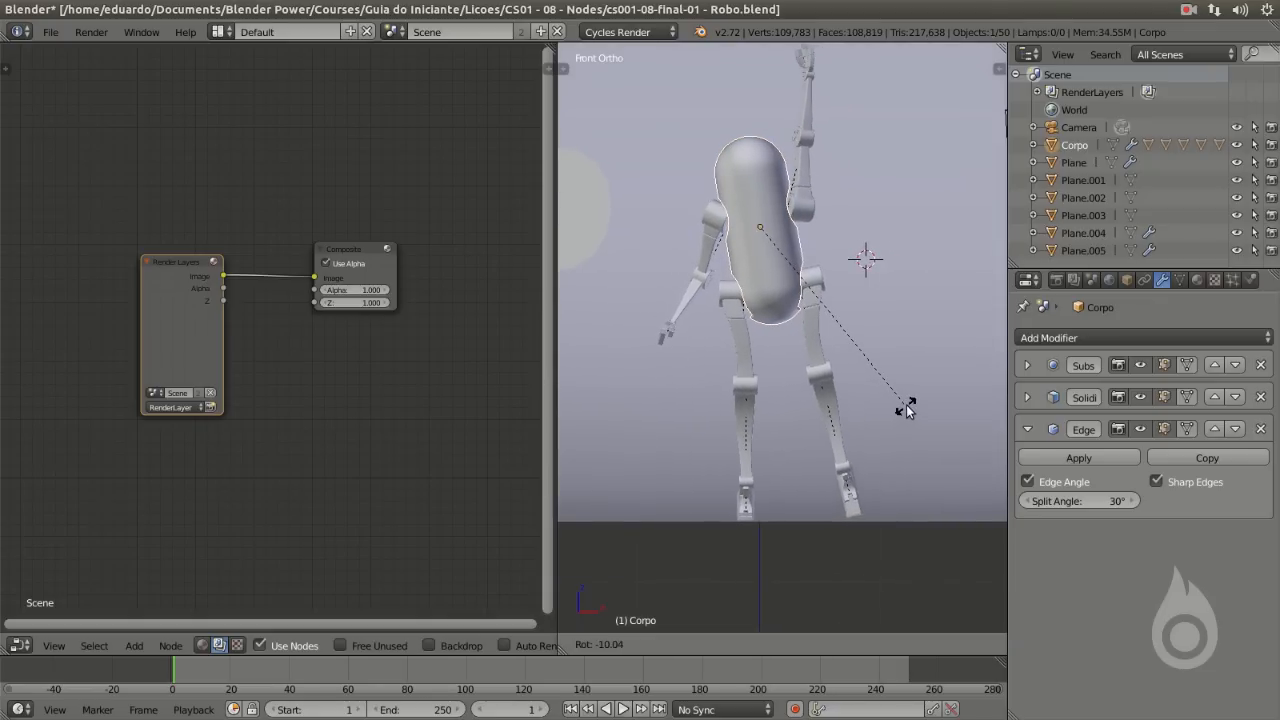
left_click(907, 411)
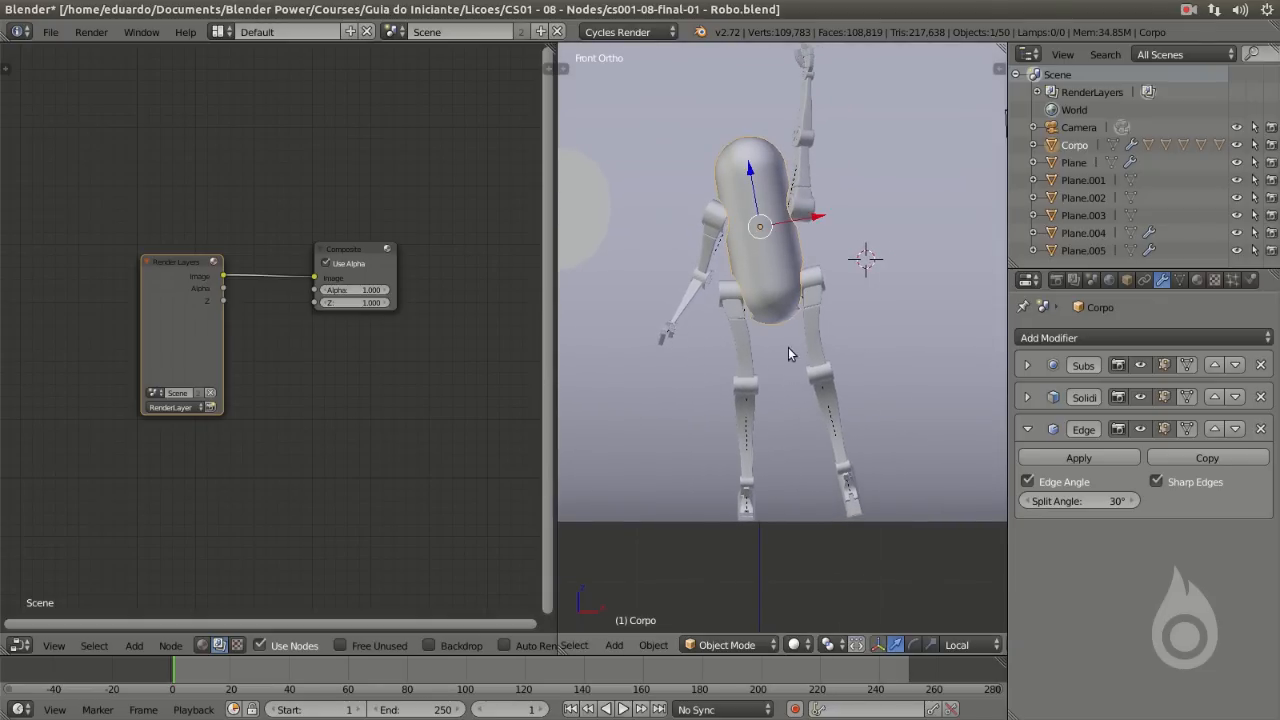
scroll(900, 410, "down", 2)
middle_click_drag(890, 397, 786, 443)
key("KP_0")
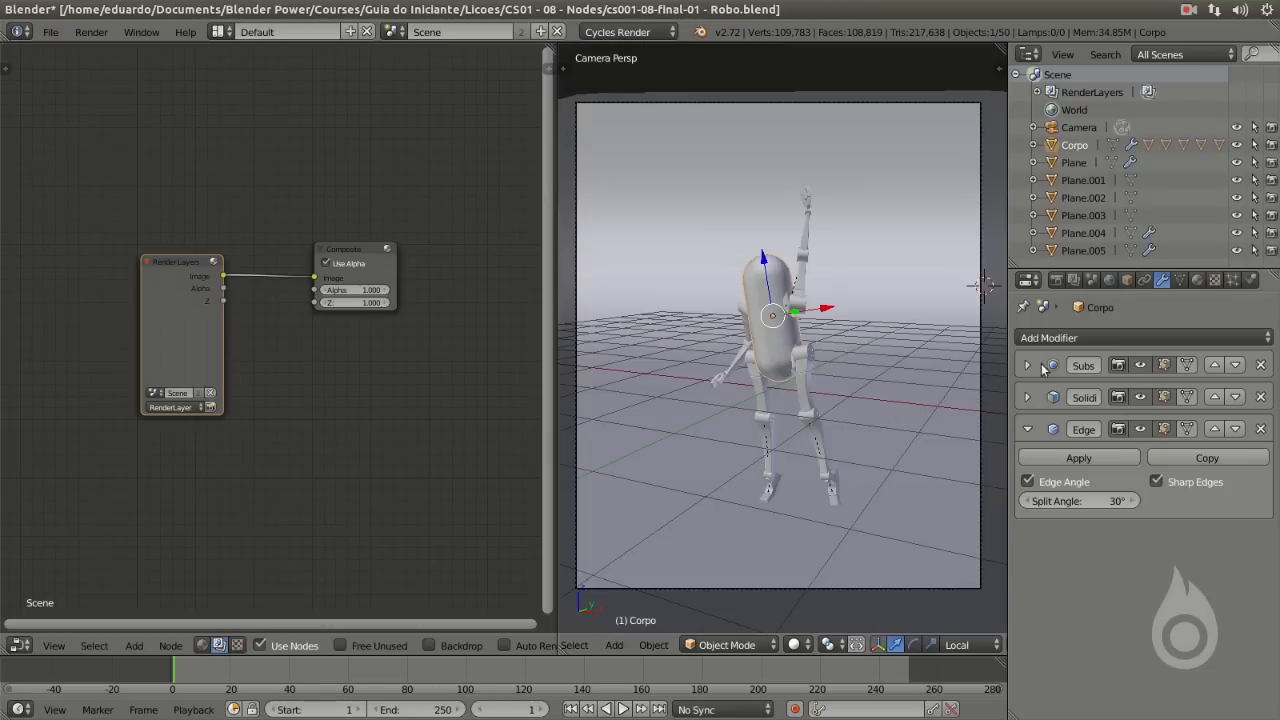
Set the render sampling to 400 samples.
left_click(1056, 280)
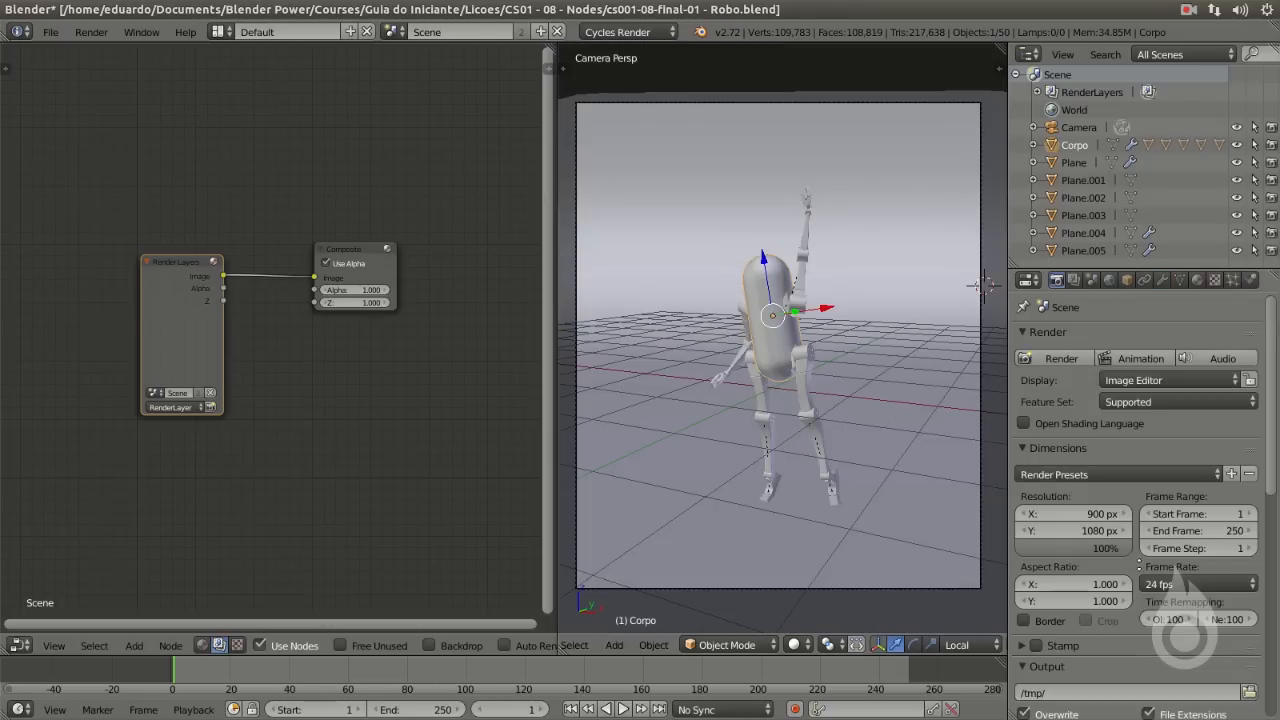
scroll(1095, 360, "down", 10)
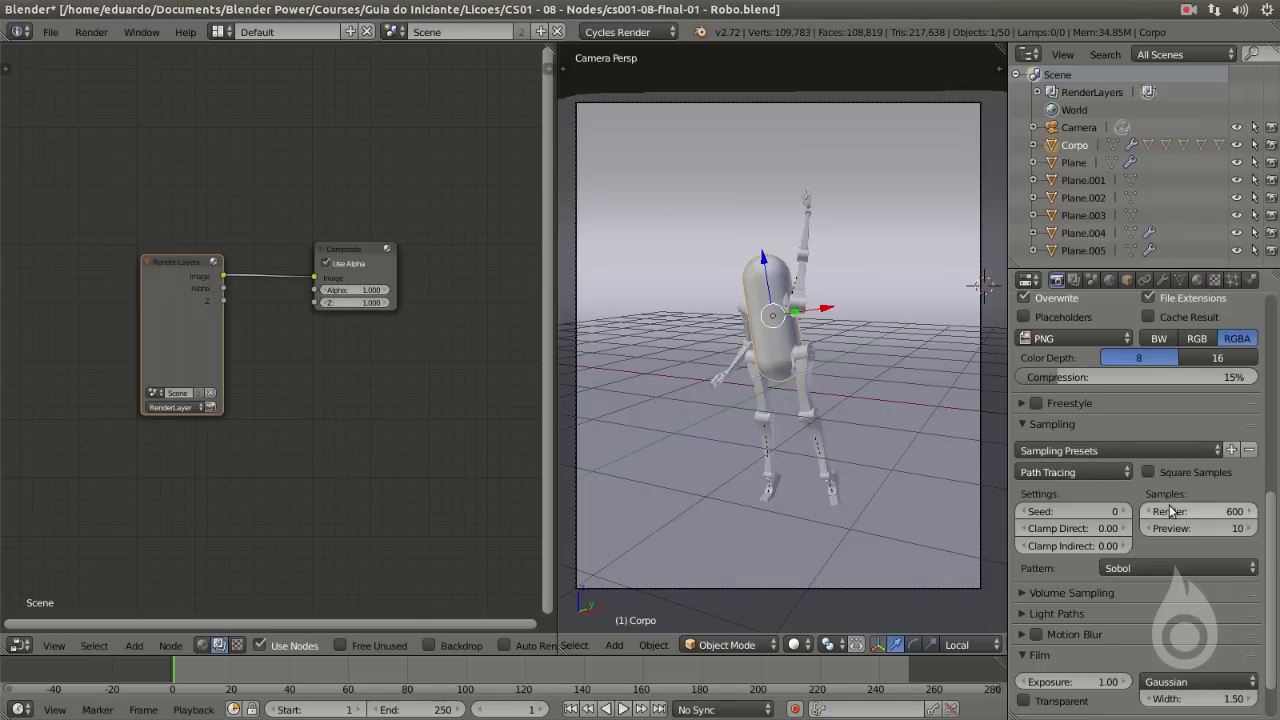
left_click(1204, 509)
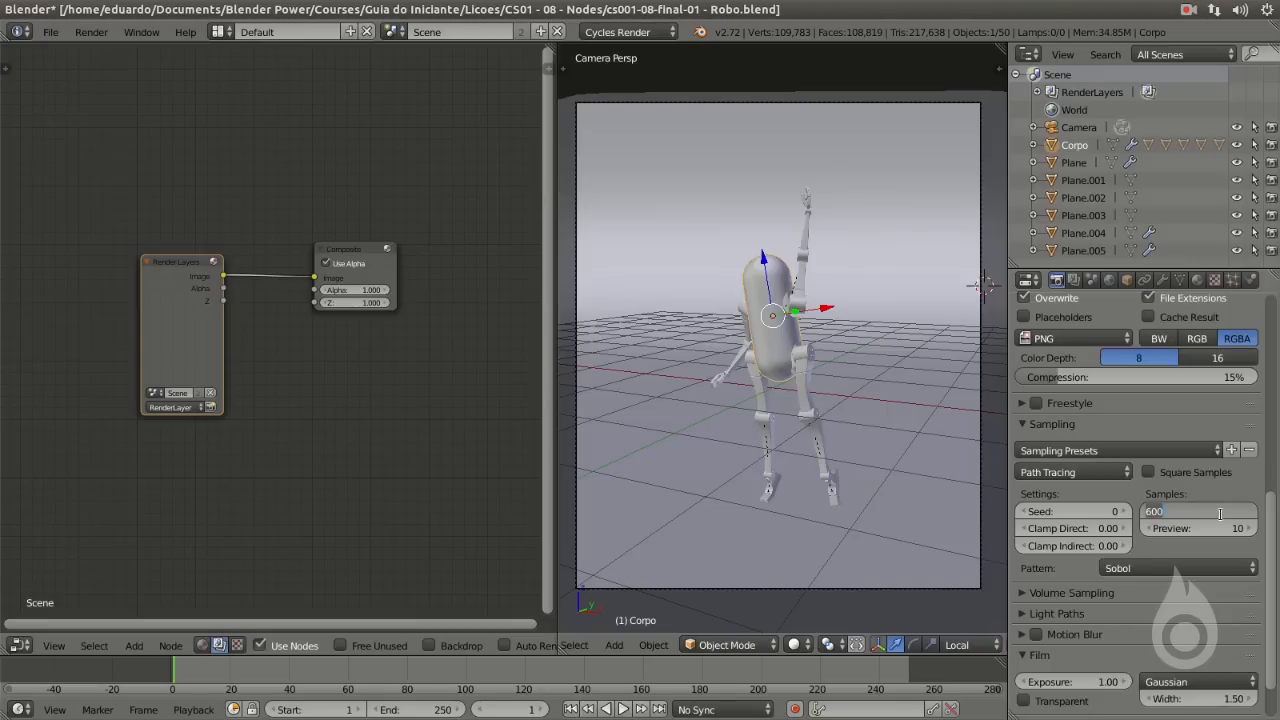
type("400")
key("Return")
scroll(1194, 484, "up", 7)
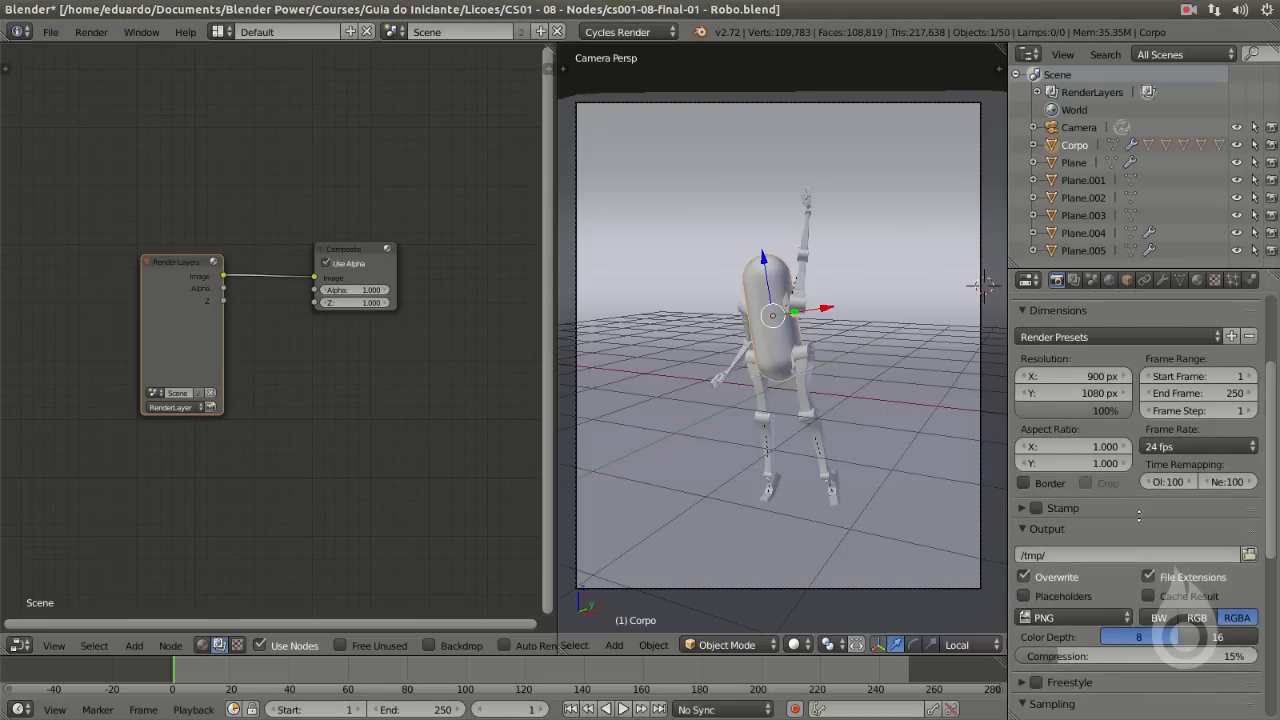
scroll(1078, 303, "up", 1)
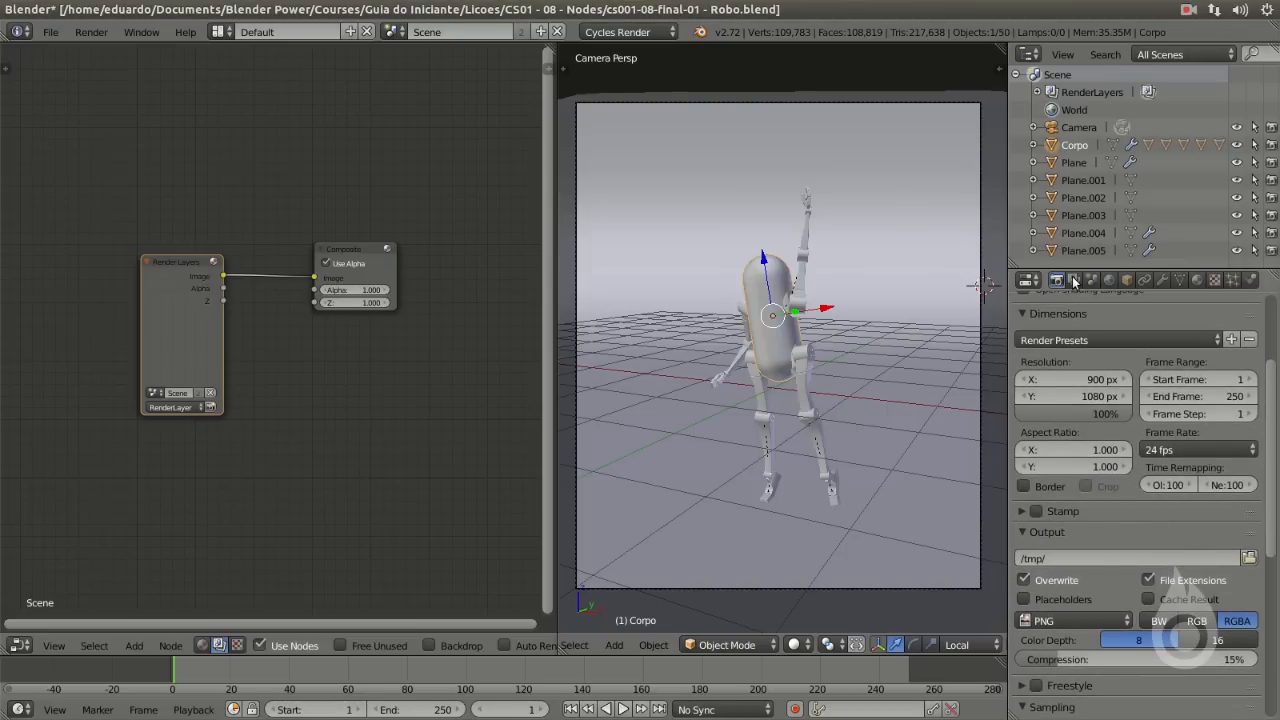
Enable the UV pass on the scene's render layer and bring the Render Layers node into closer view.
left_click(1074, 280)
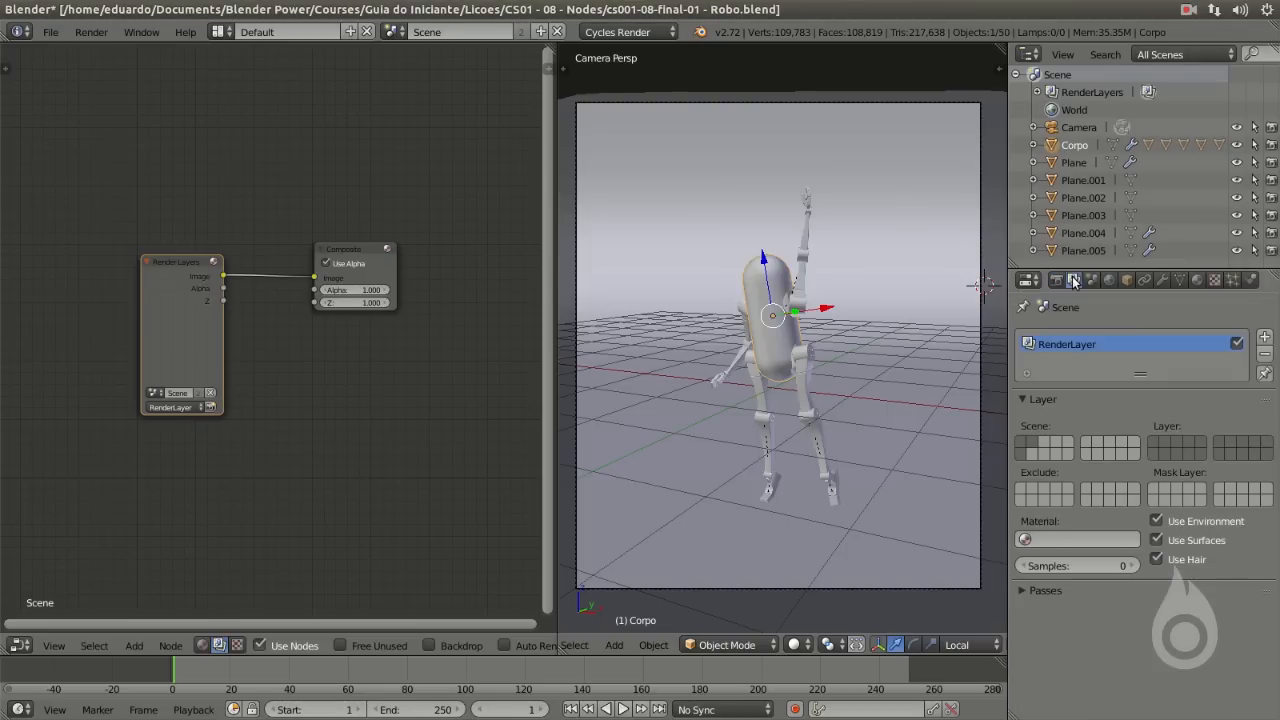
left_click(1040, 590)
scroll(1090, 620, "down", 1)
scroll(1176, 575, "down", 2)
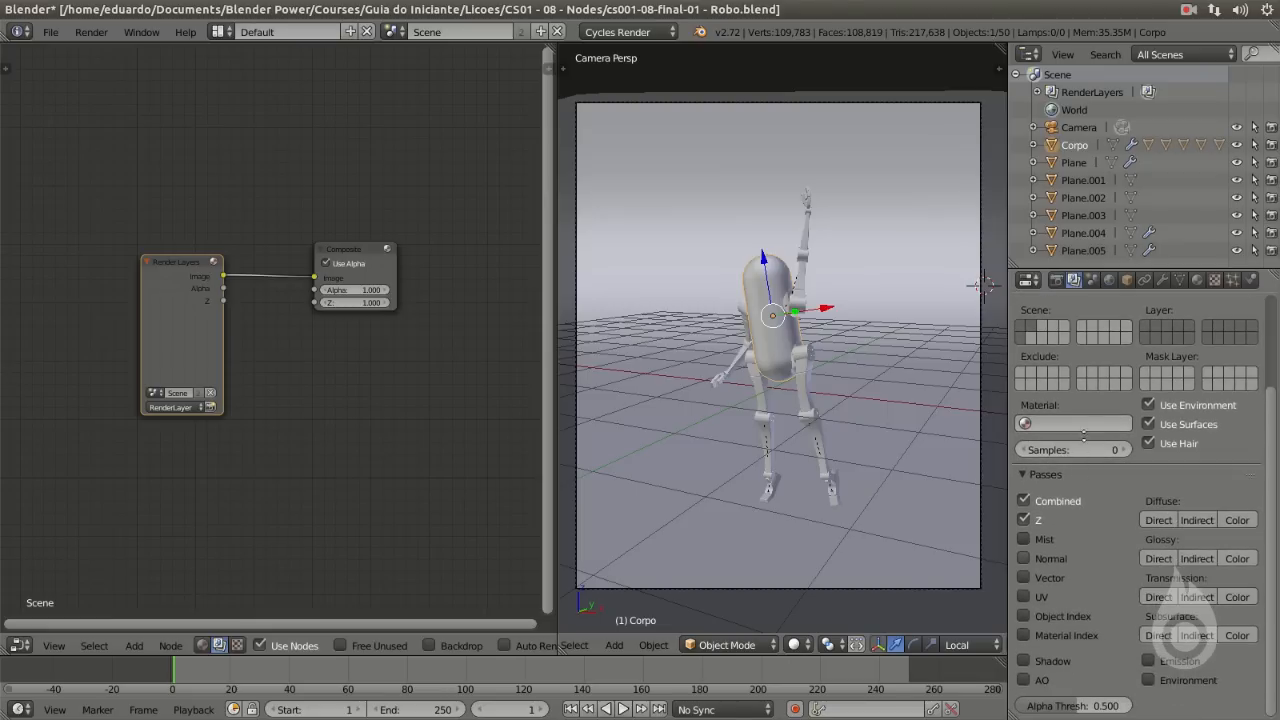
left_click(1024, 596)
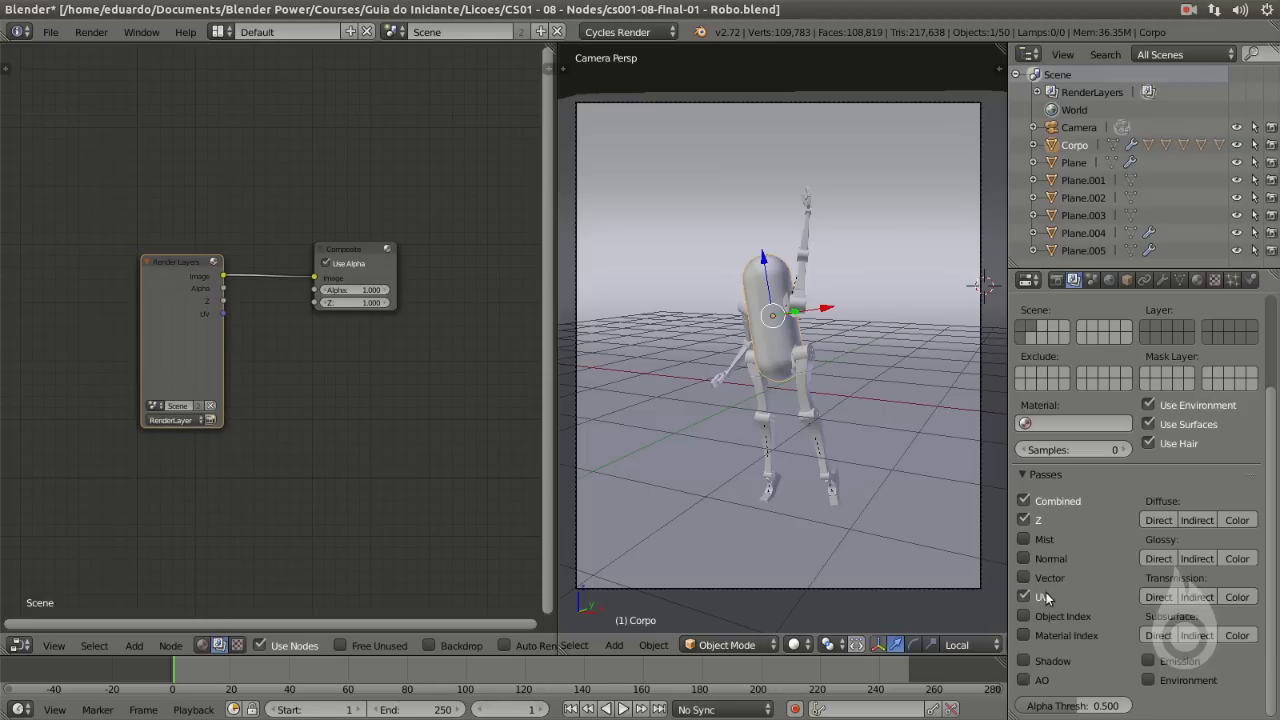
scroll(167, 305, "up", 3)
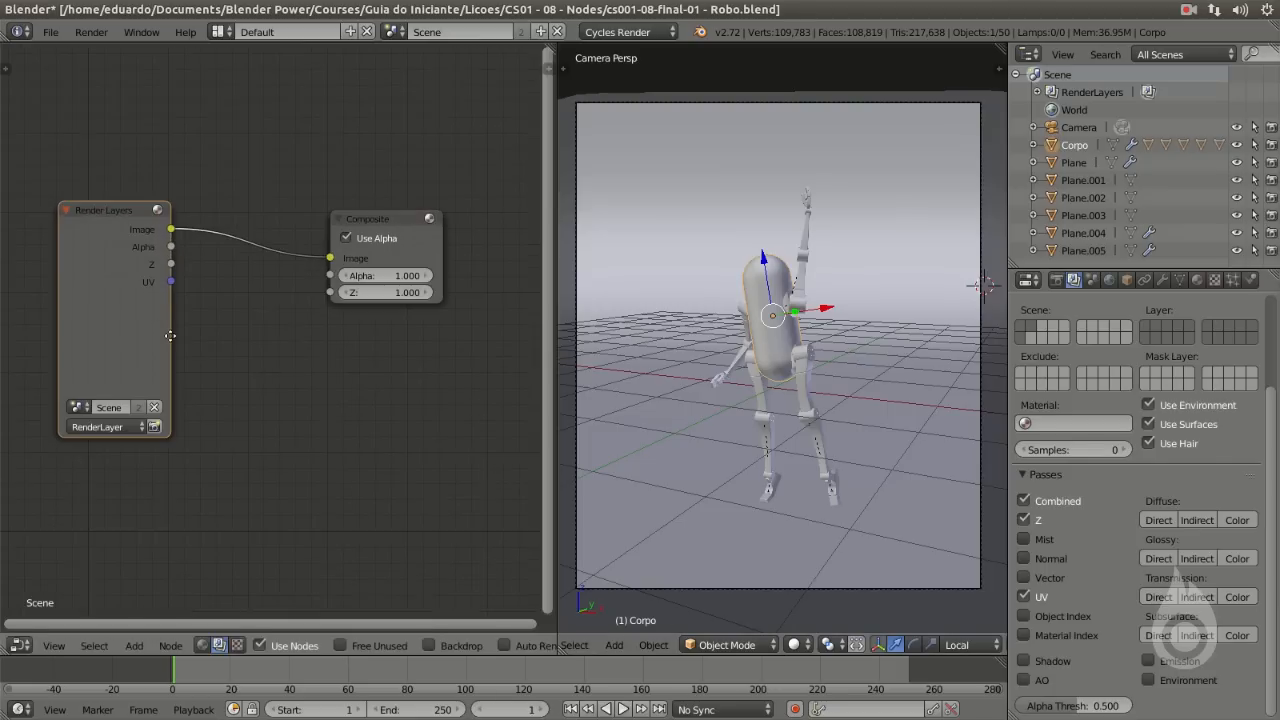
scroll(170, 336, "up", 1)
middle_click_drag(170, 336, 207, 370)
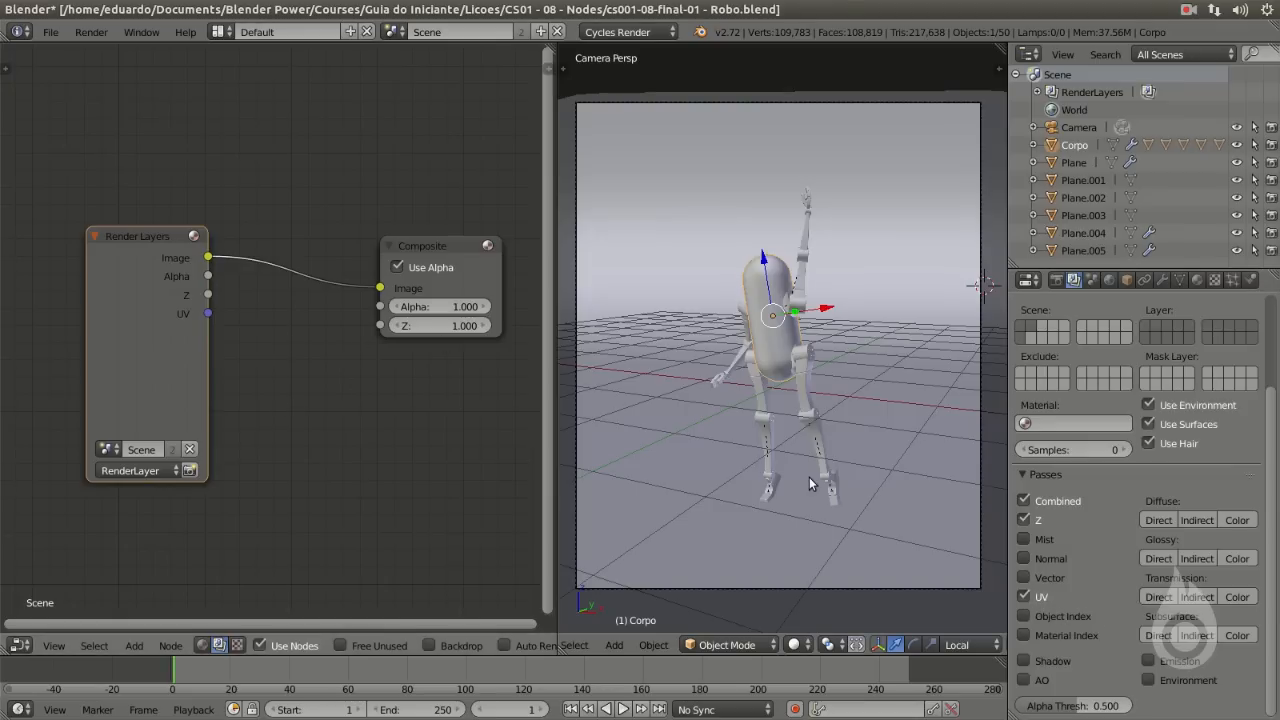
Render the robot scene from the camera and enlarge the rendered image for viewing.
scroll(1112, 510, "up", 4)
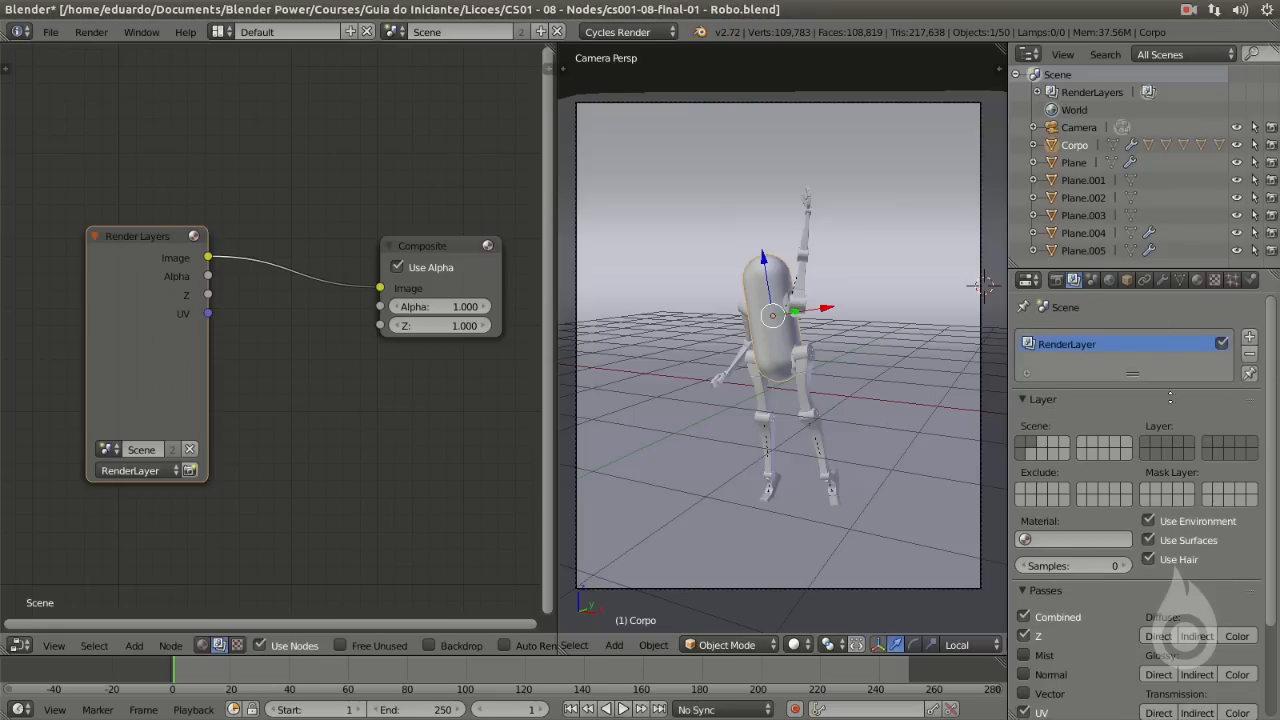
left_click(1056, 280)
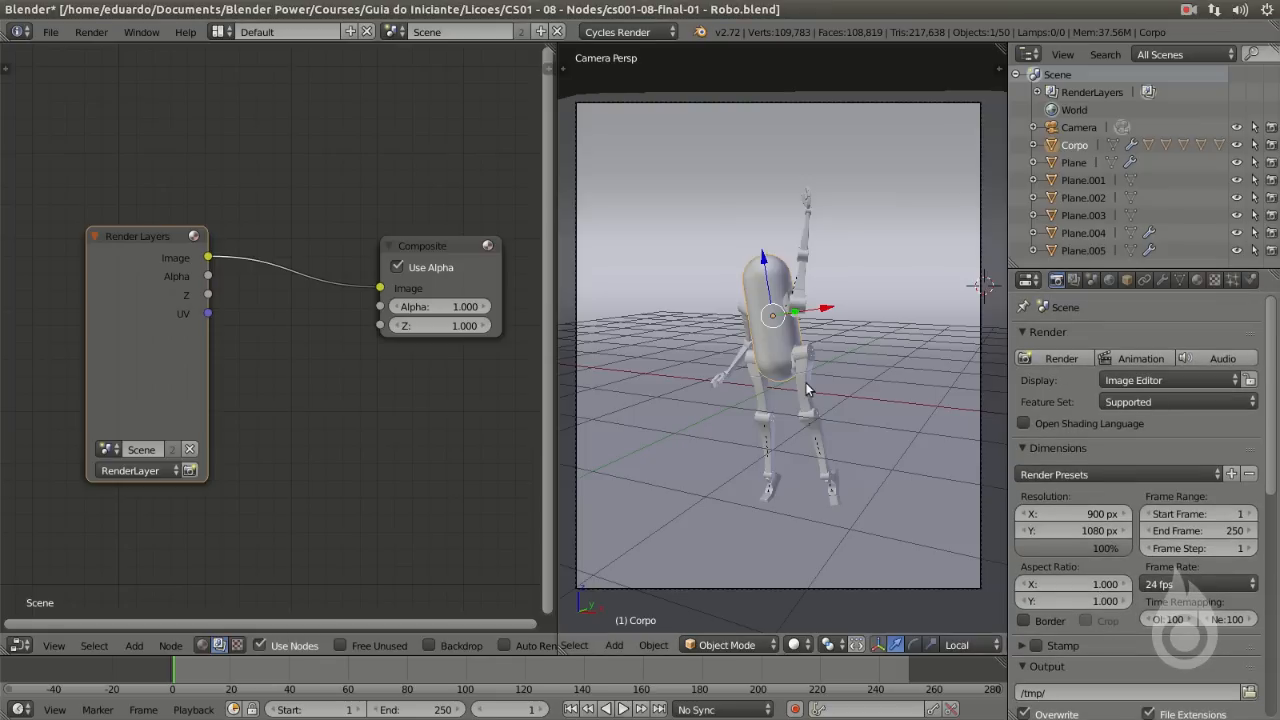
key("F12")
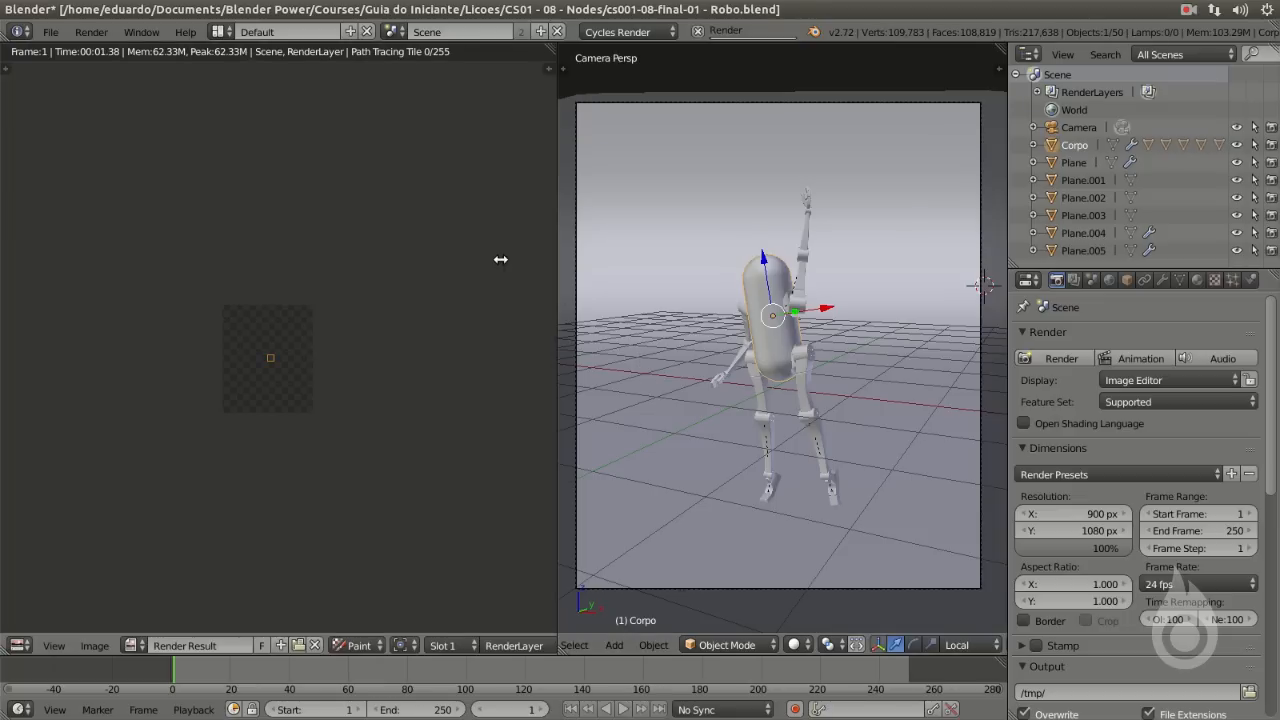
scroll(277, 378, "up", 6)
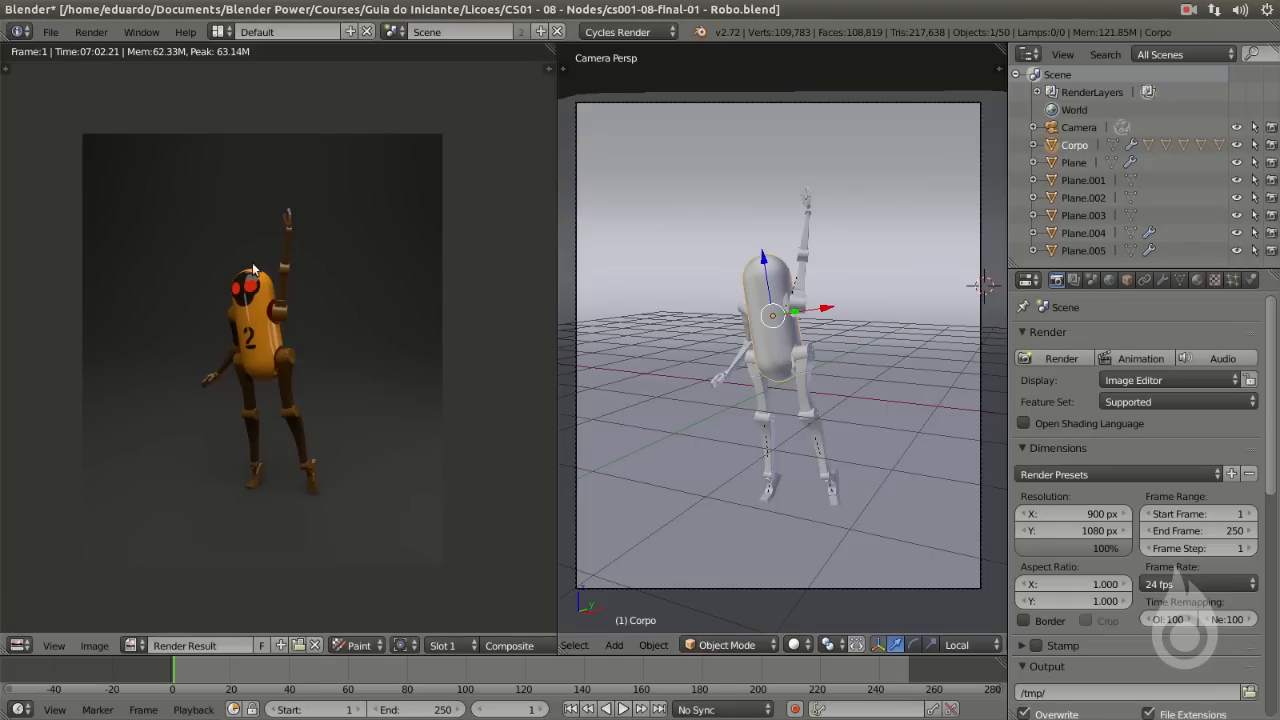
scroll(314, 299, "up", 1)
middle_click_drag(314, 277, 298, 311)
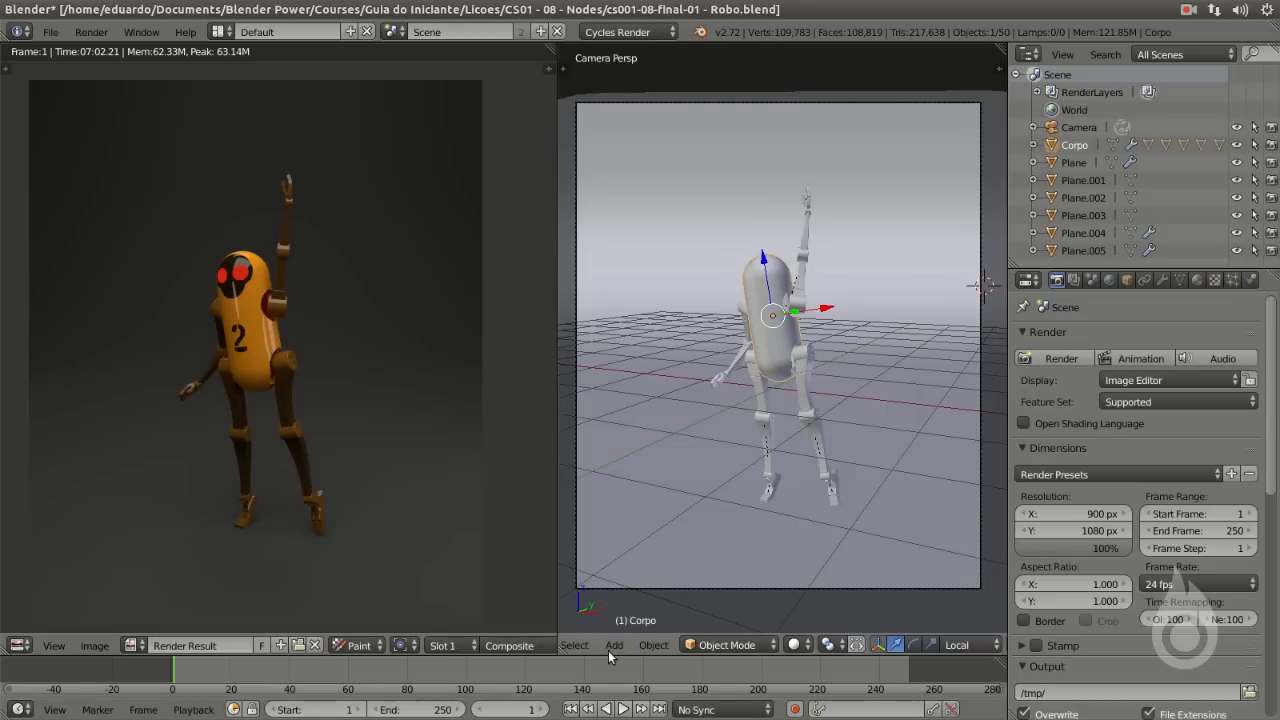
Replace the 3D view with a node editor showing the compositing nodes, and hide its properties sidebar.
scroll(609, 649, "up", 2)
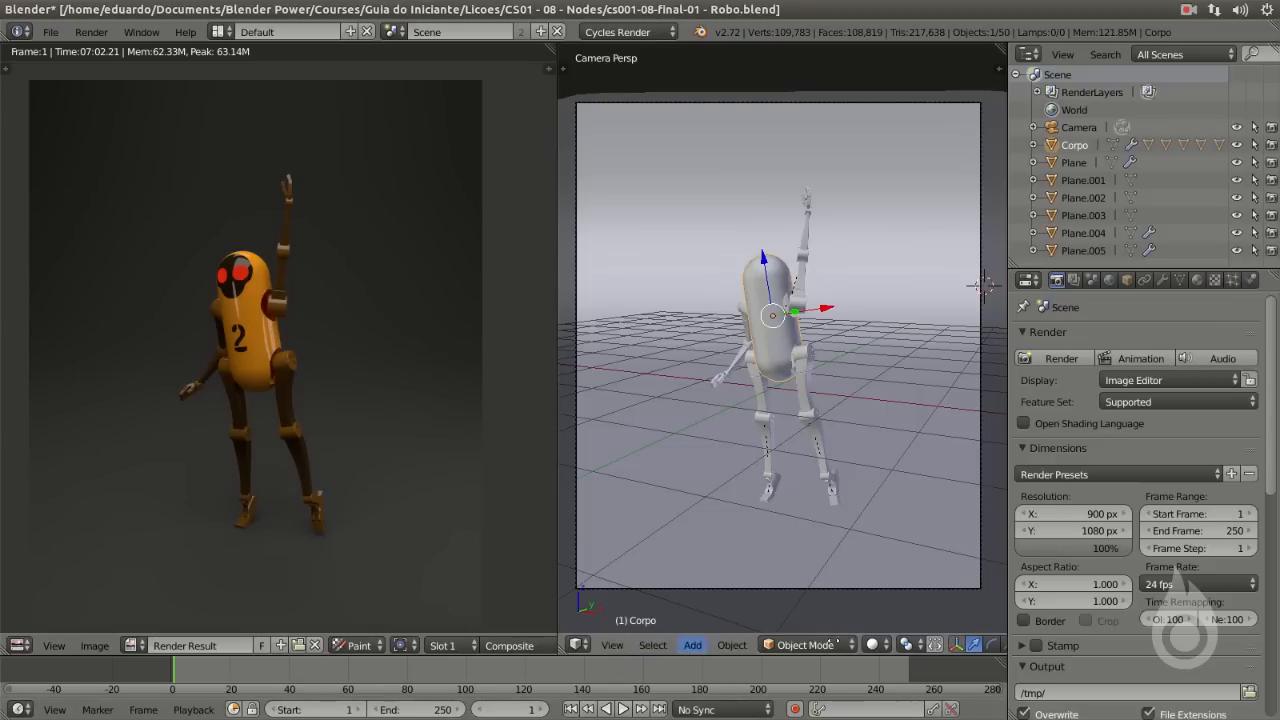
left_click(575, 645)
left_click(621, 427)
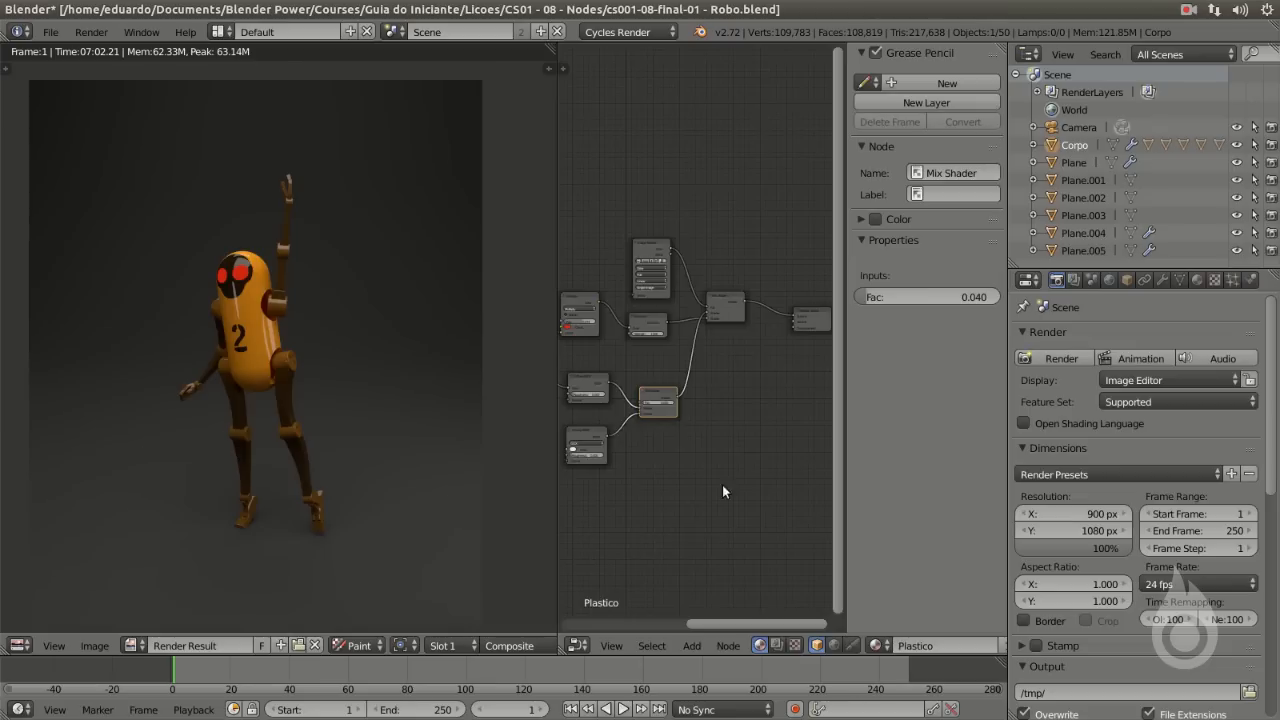
left_click(775, 645)
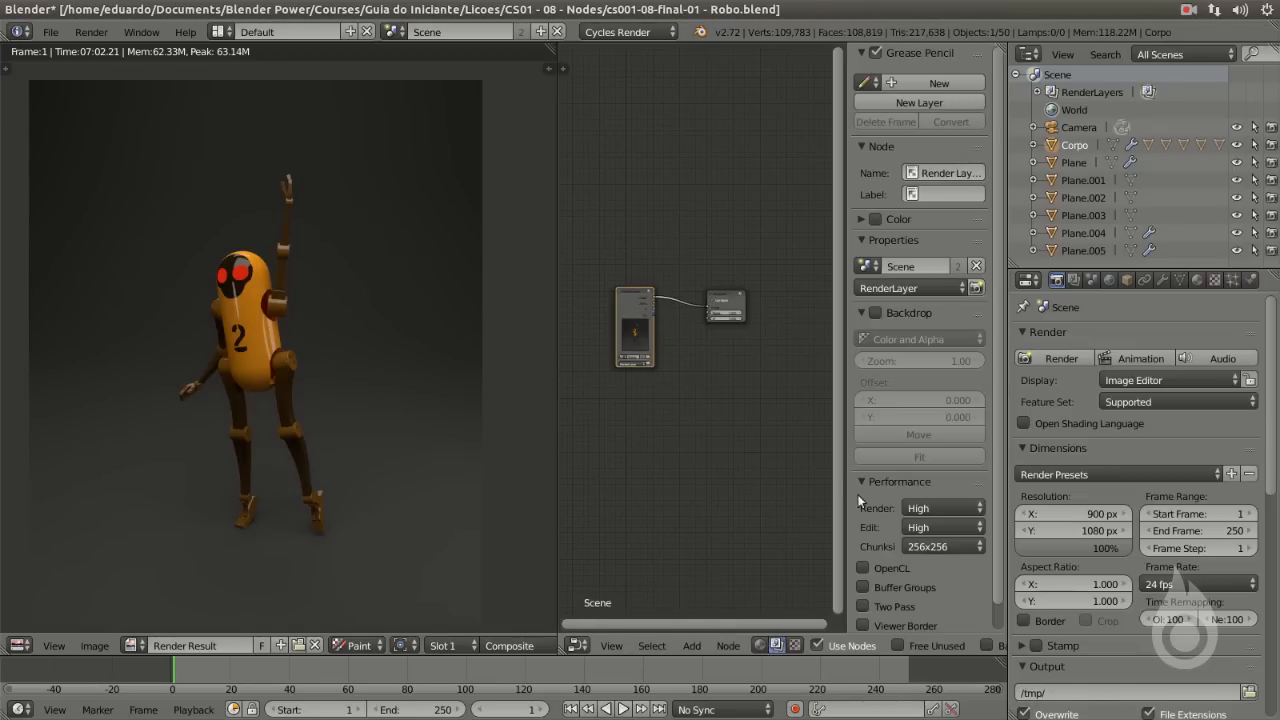
key("n")
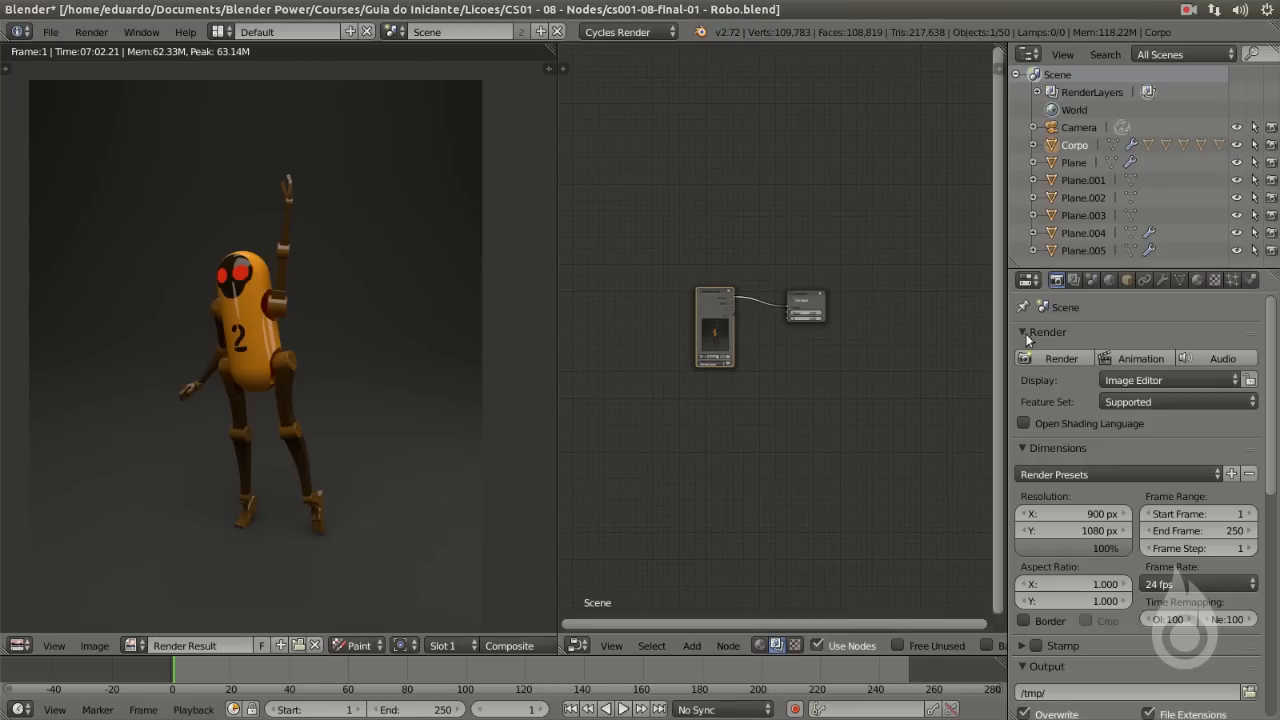
Shrink the outliner and properties column to a sliver and widen the rendered image area beside the node editor.
left_click_drag(1020, 324, 1175, 338)
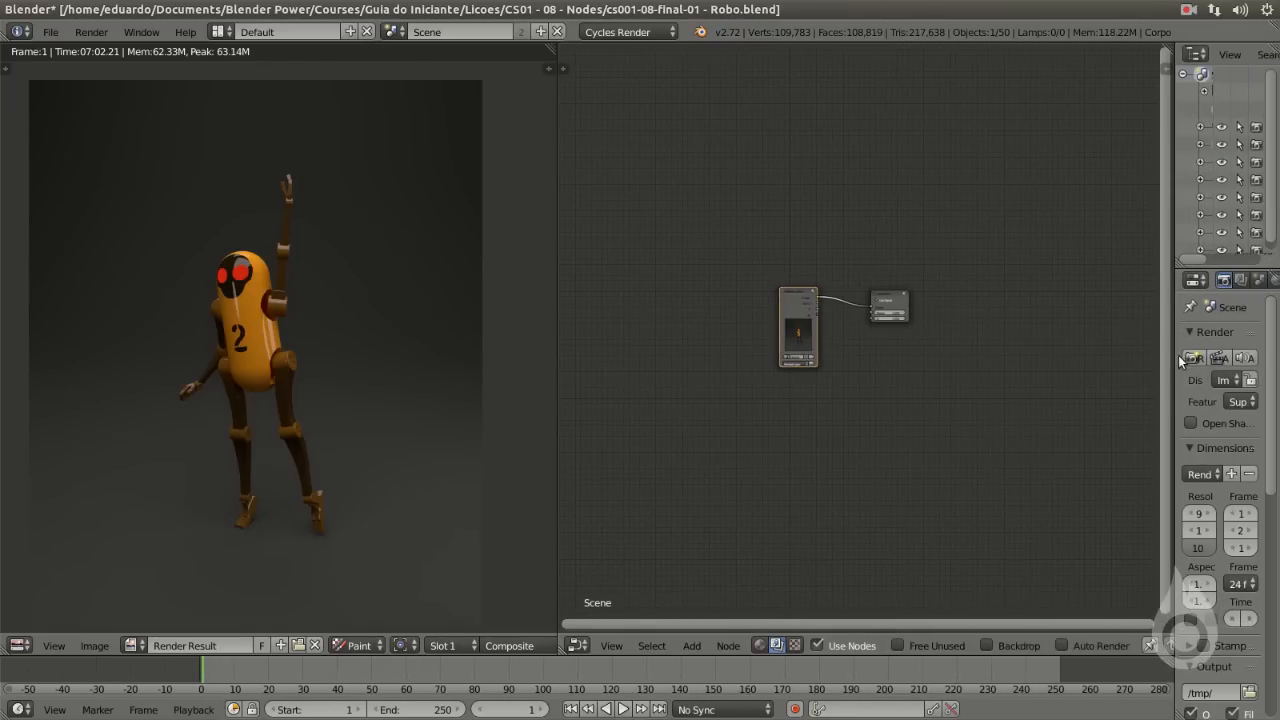
left_click_drag(1176, 326, 1250, 328)
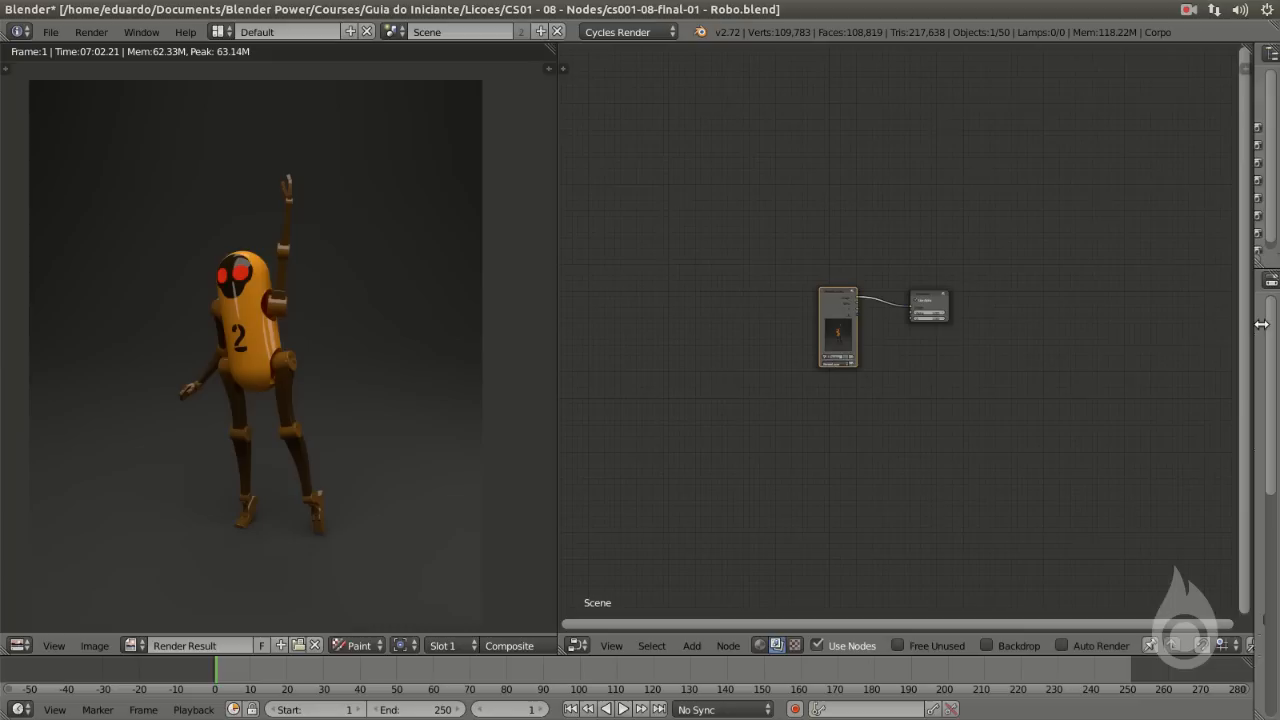
left_click_drag(557, 322, 690, 321)
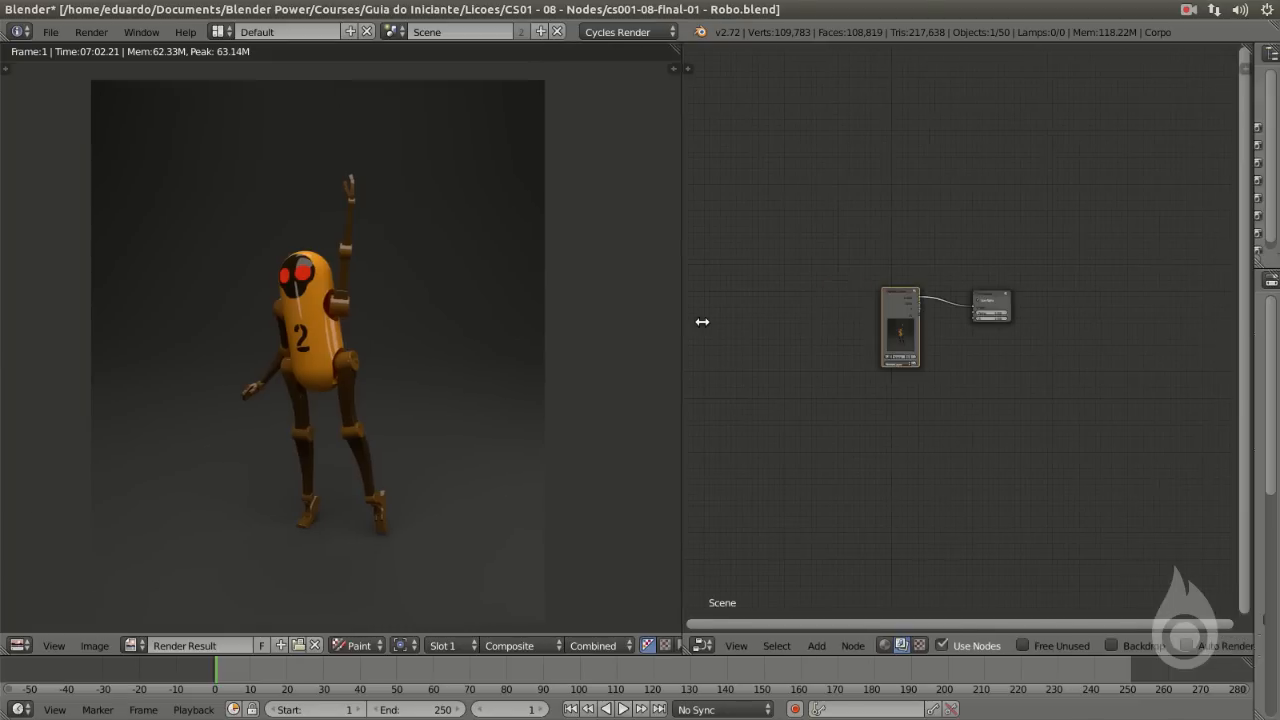
Move the Render Layers and Composite nodes farther apart to leave room between them.
scroll(938, 370, "up", 3)
scroll(809, 250, "up", 1)
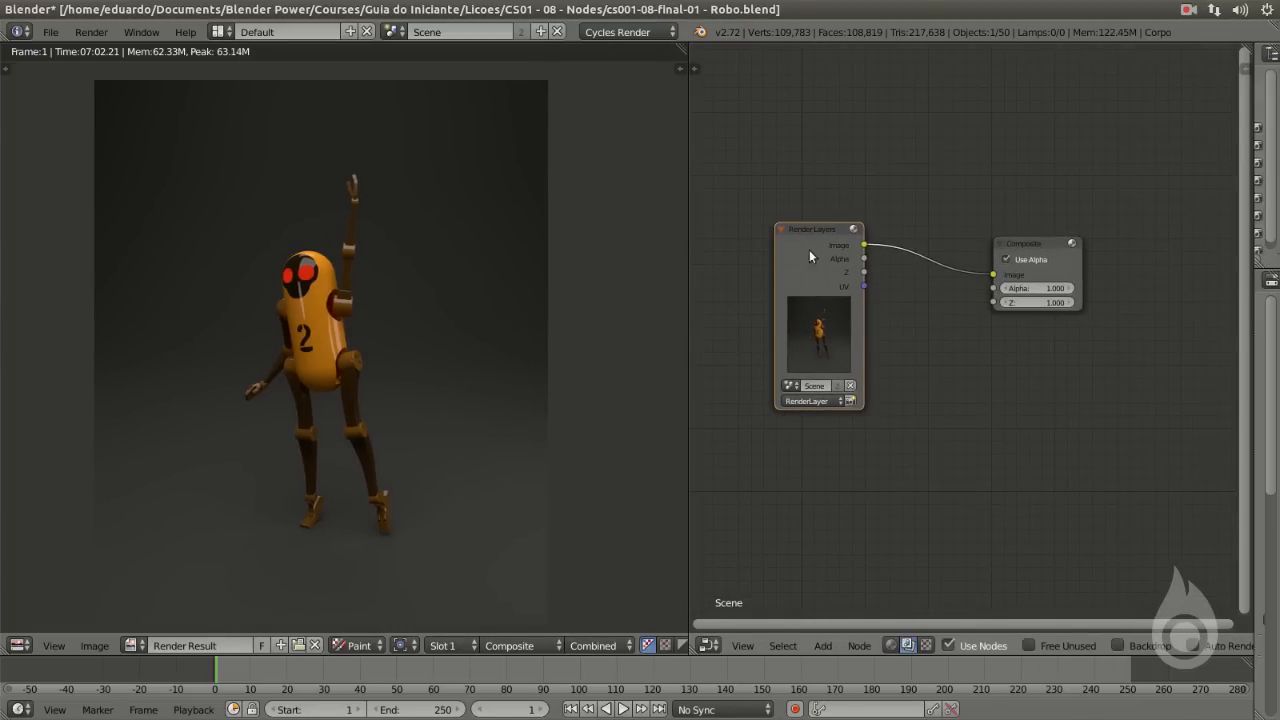
left_click_drag(809, 250, 770, 250)
left_click_drag(1053, 255, 1101, 263)
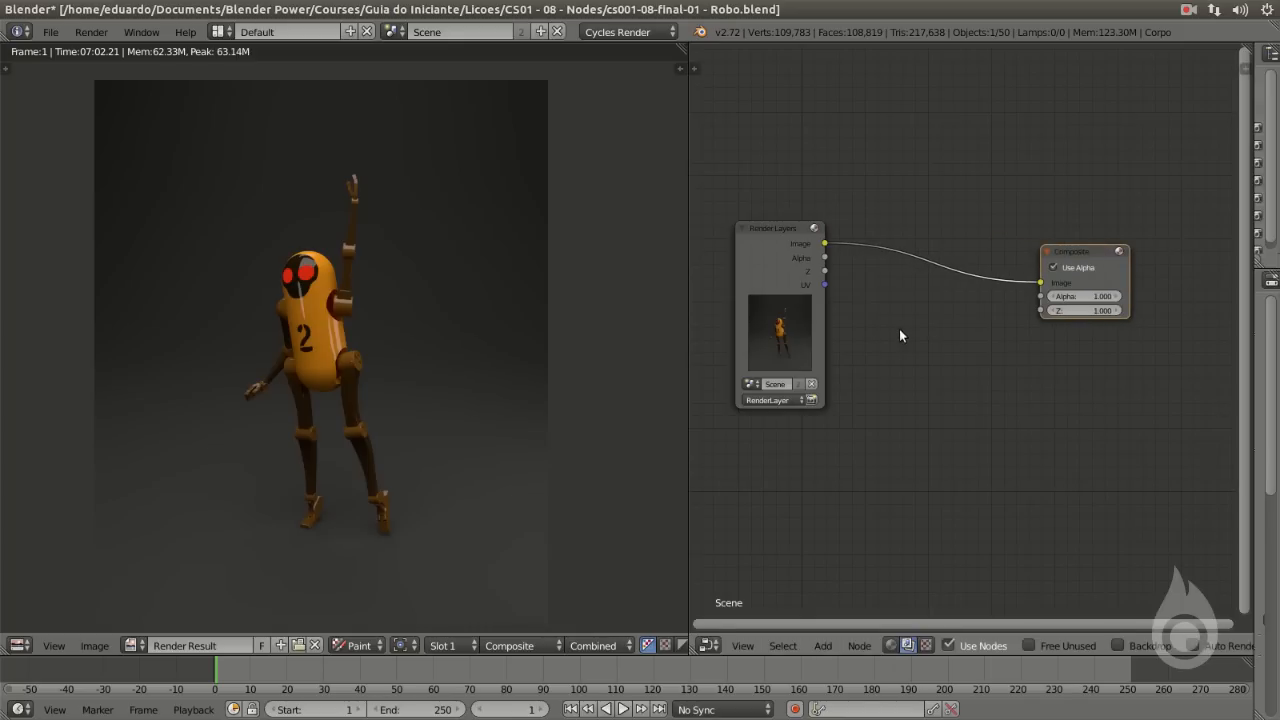
Insert an RGB Curves node into the link between Render Layers and Composite, and shift the Composite node away from it.
key("shift+a")
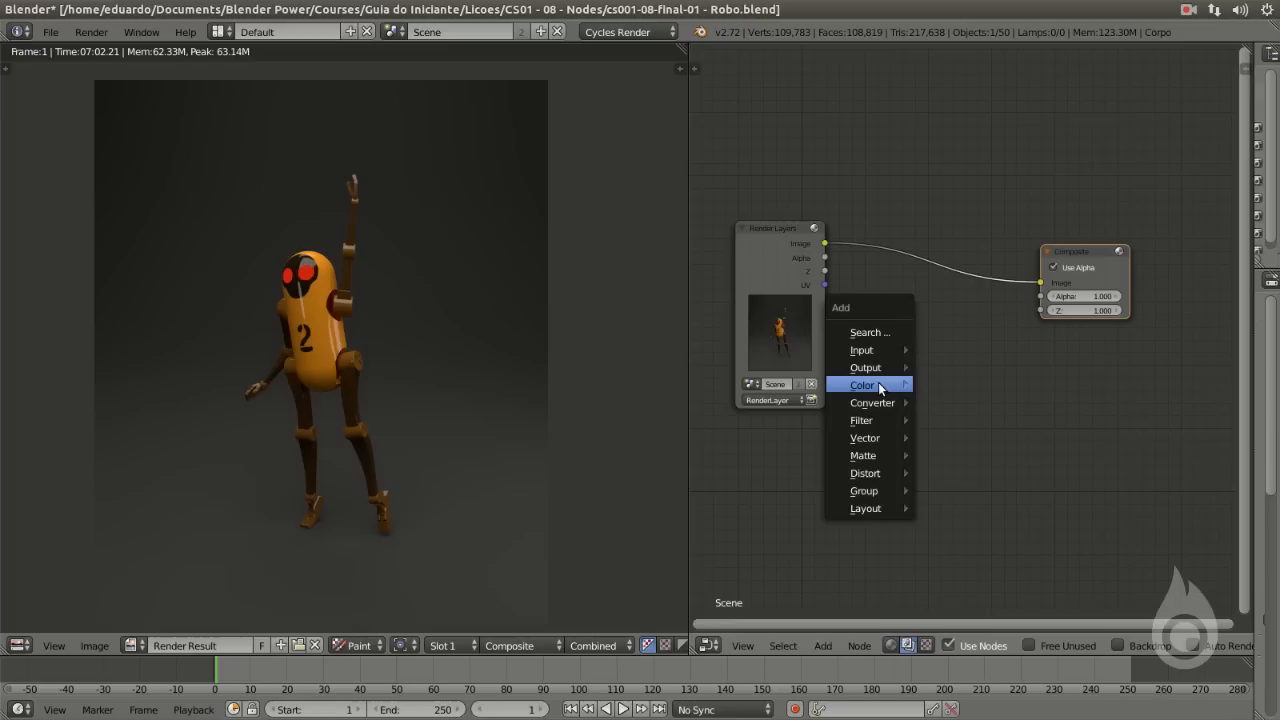
mouse_move(880, 388)
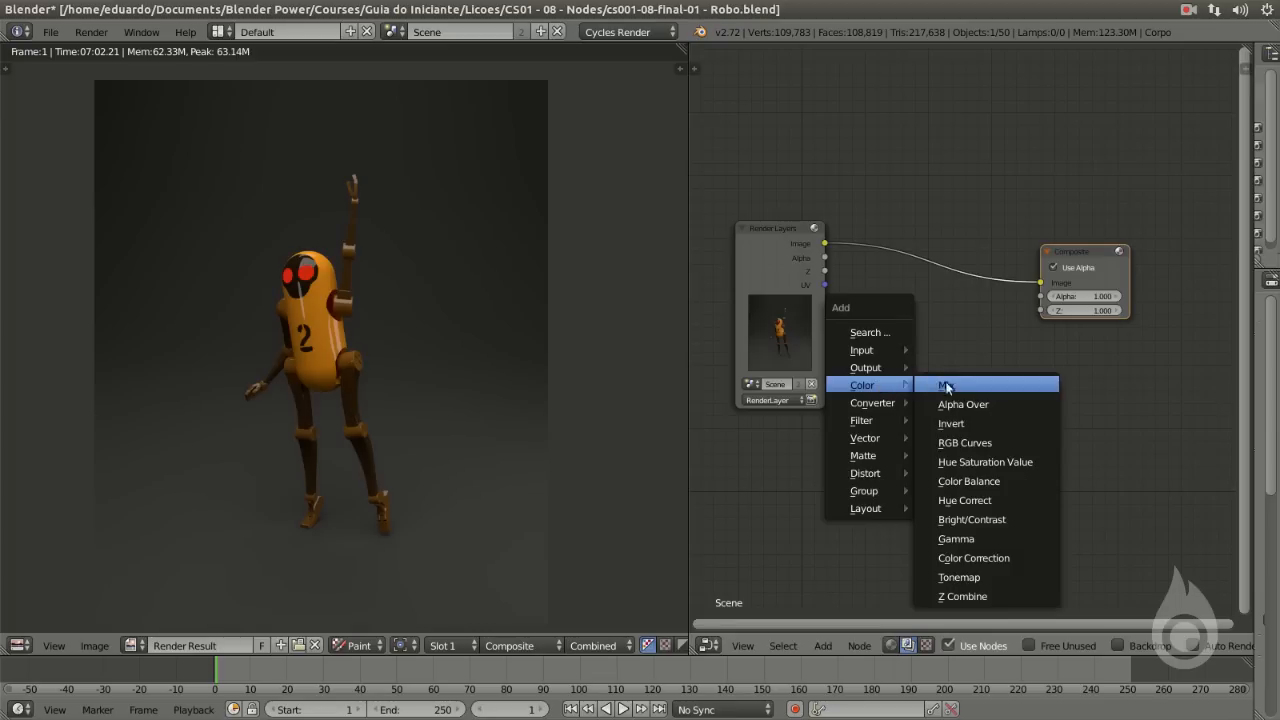
left_click(986, 440)
left_click(887, 214)
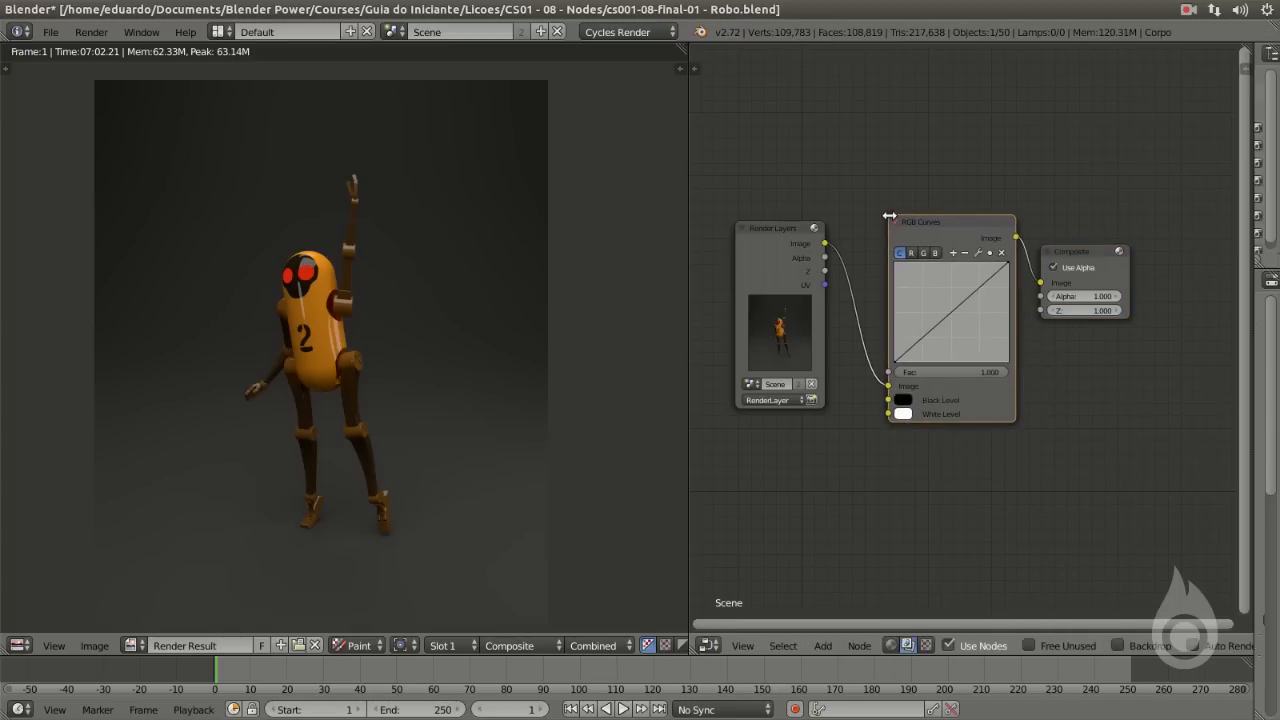
left_click_drag(1092, 260, 1121, 260)
Brighten the render by adding raised points to the combined RGB curve, including about X 0.42, Y 0.59 and X 0.33, Y 0.74.
left_click(788, 260)
scroll(829, 276, "up", 4)
middle_click_drag(740, 230, 910, 256)
scroll(910, 260, "up", 2)
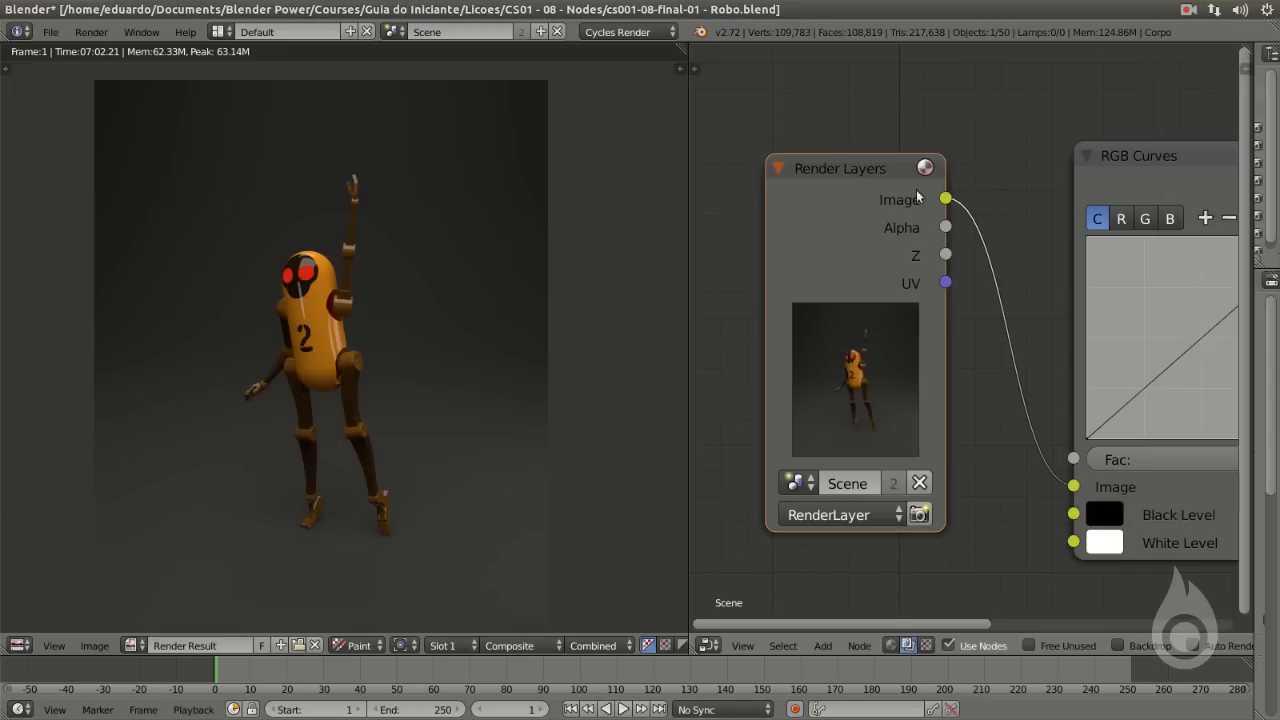
middle_click_drag(1200, 368, 857, 342)
scroll(857, 342, "down", 3)
left_click_drag(854, 318, 841, 304)
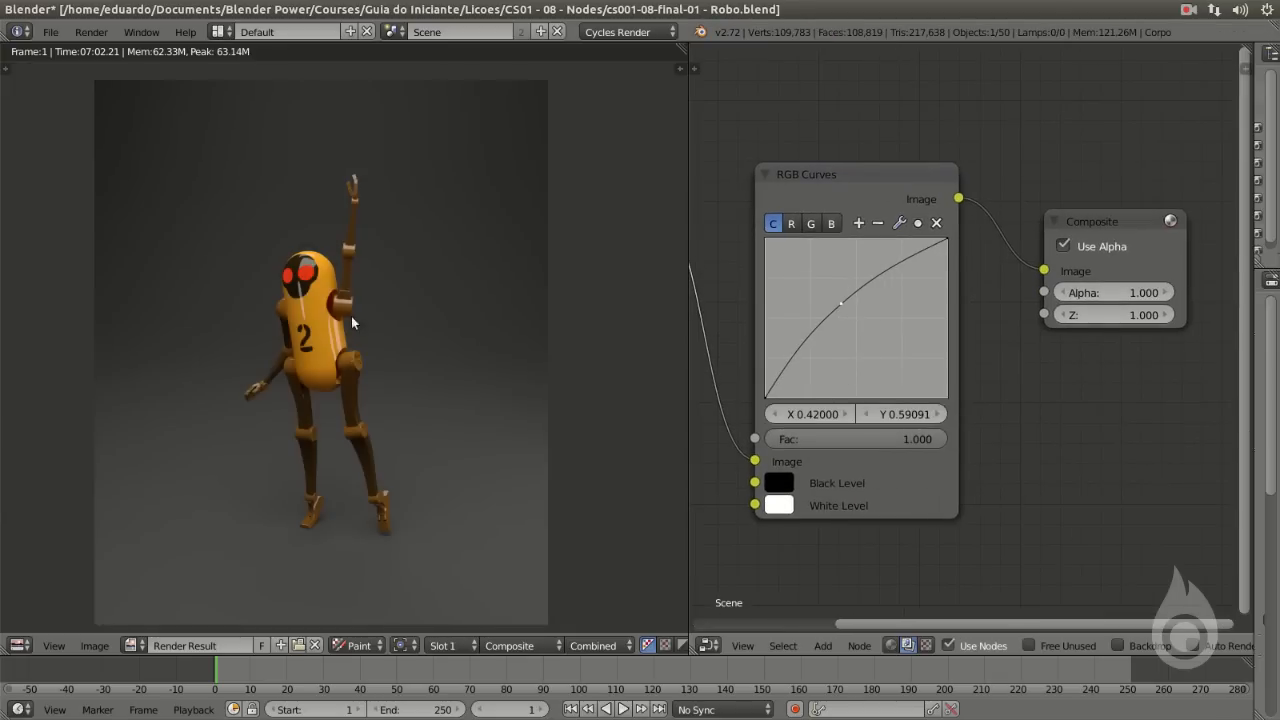
left_click_drag(830, 315, 847, 250)
left_click_drag(803, 292, 818, 271)
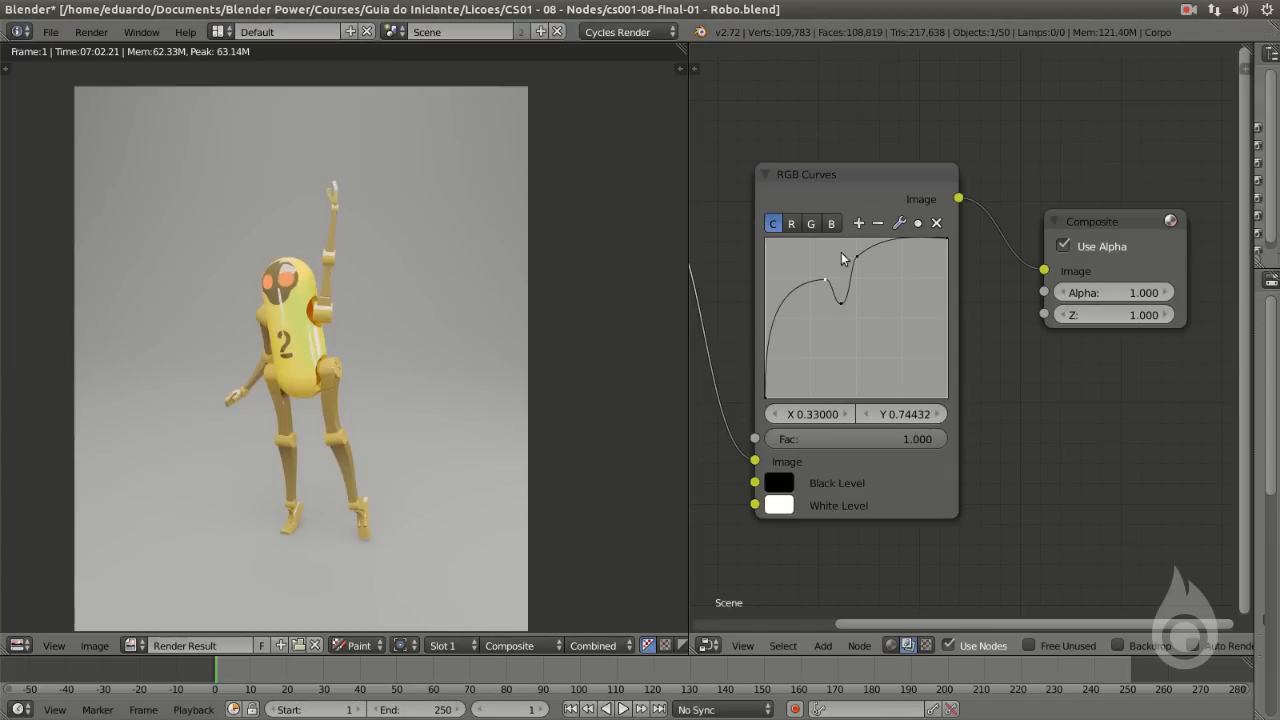
Delete the added curve points, trying the last one at X 0.76, Y 0.35 to darken the image before removing it.
left_click(936, 223)
left_click(842, 301)
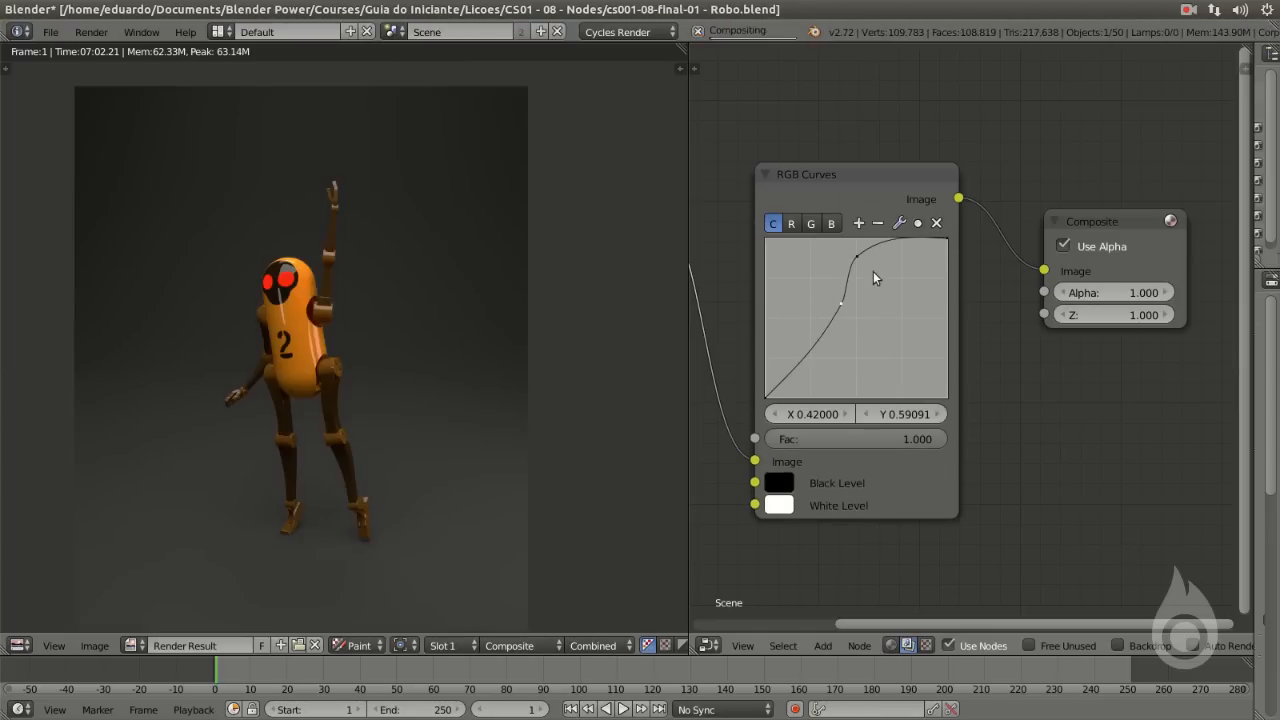
left_click(936, 223)
left_click_drag(856, 256, 902, 342)
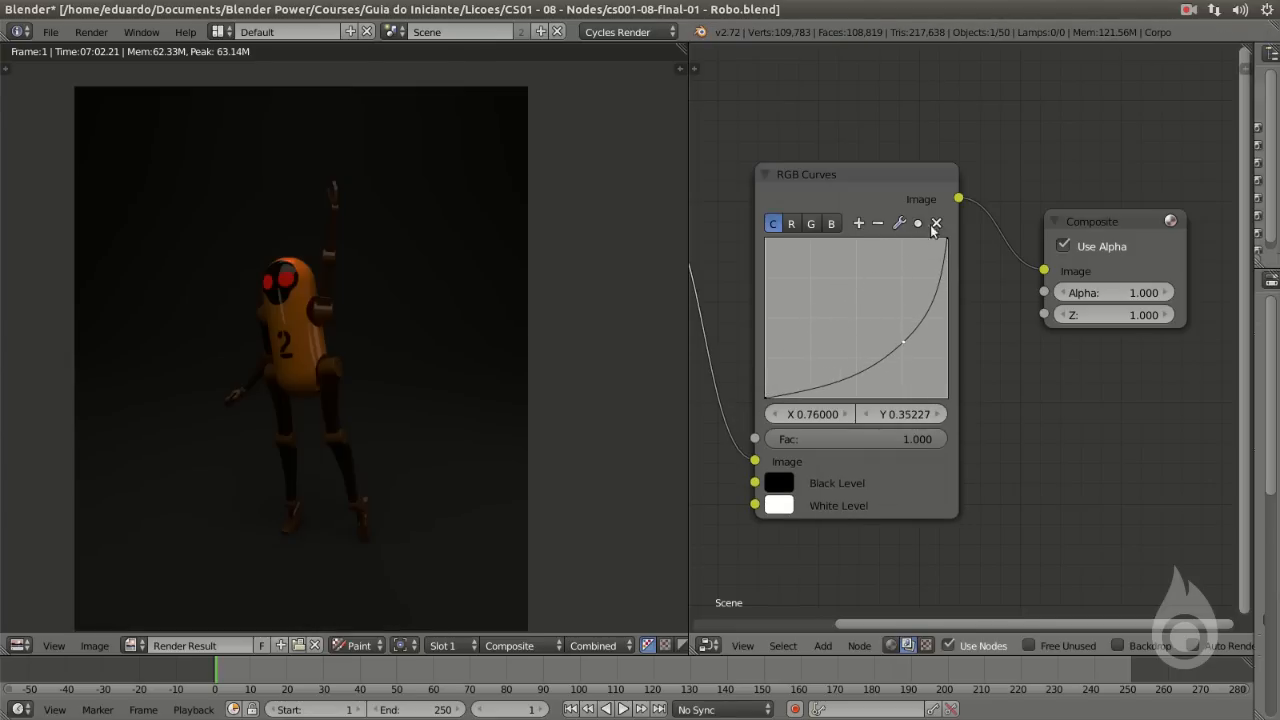
left_click(935, 224)
Bring the Composite node into closer view and shift it away from the RGB Curves node.
middle_click_drag(329, 280, 317, 249)
scroll(1088, 263, "down", 4)
middle_click_drag(1090, 263, 920, 311)
scroll(945, 237, "up", 5)
left_click_drag(872, 254, 933, 249)
scroll(933, 249, "down", 2)
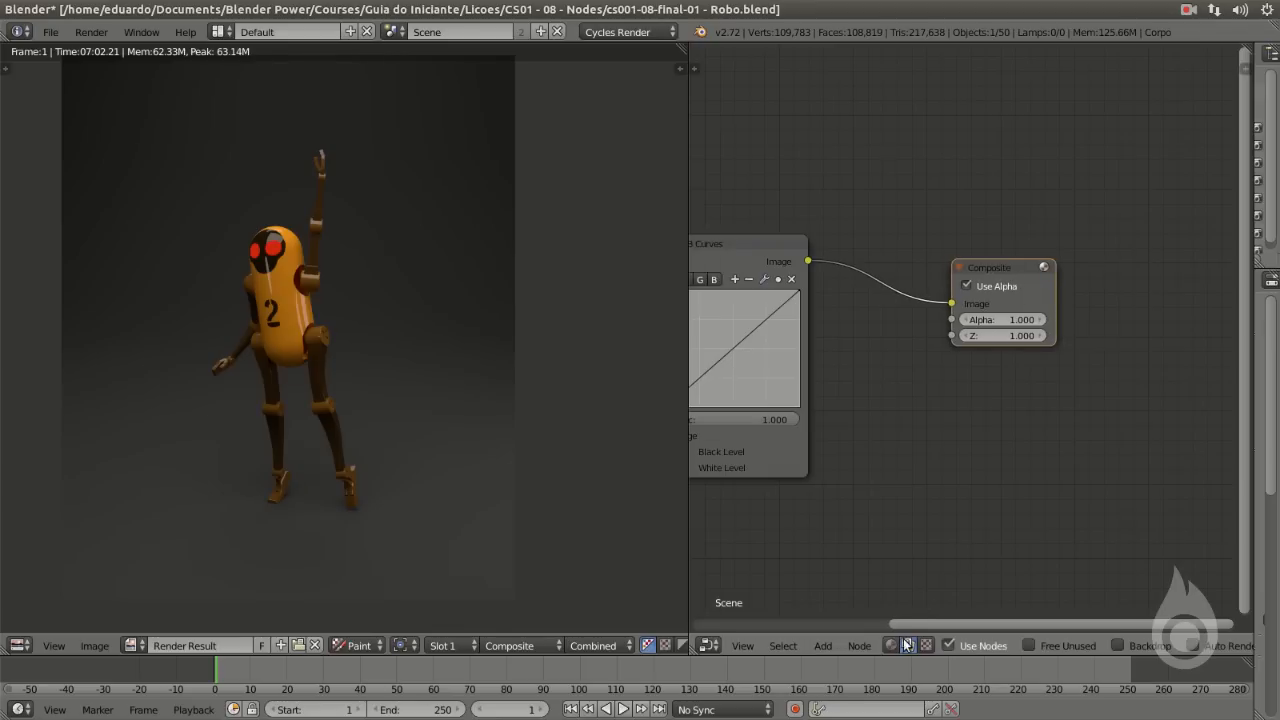
Show the Plastico material's shader nodes and examine the Material Output node for comparison with the Composite node.
left_click(891, 646)
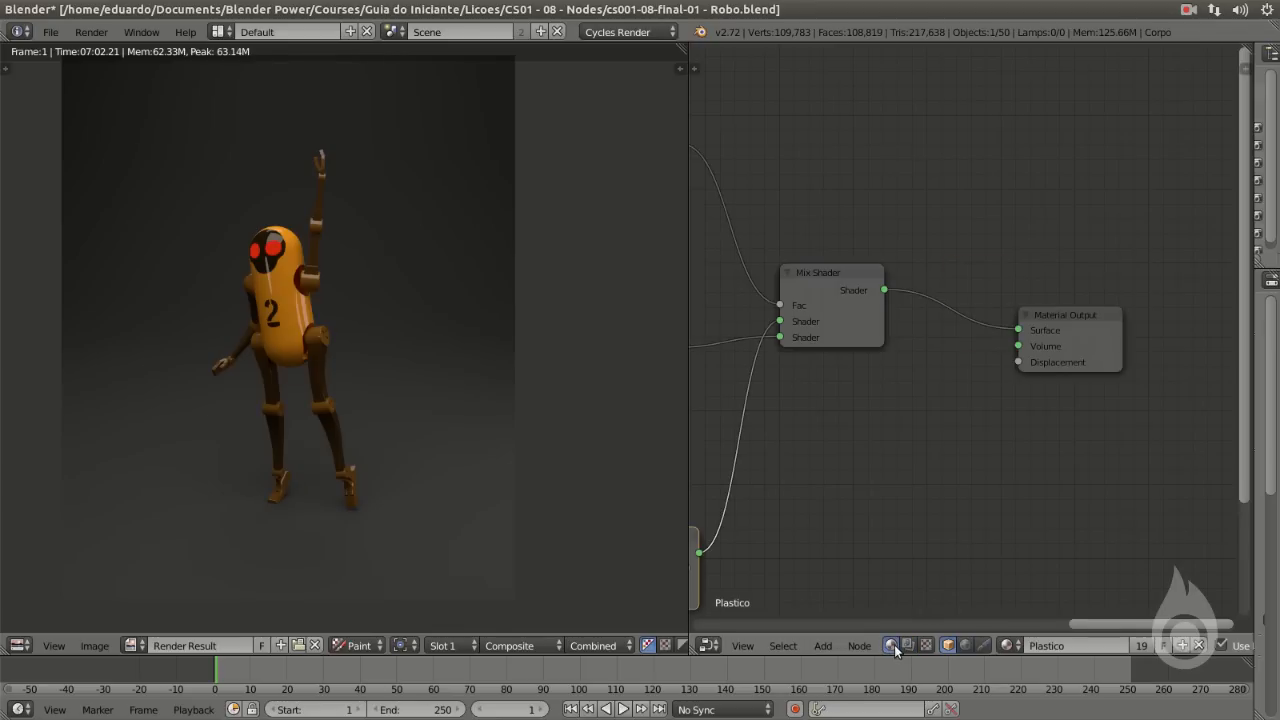
scroll(1109, 320, "up", 5)
middle_click_drag(1111, 320, 966, 298)
scroll(966, 298, "up", 1)
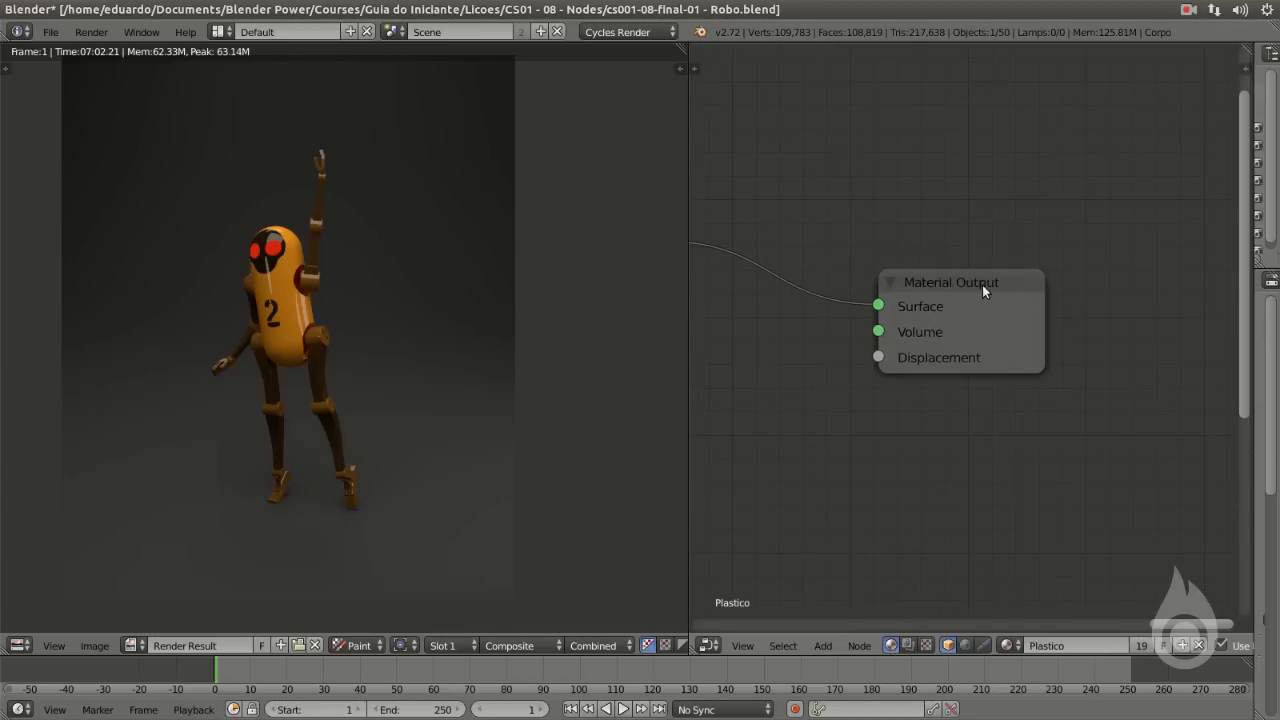
scroll(955, 316, "down", 3)
left_click(953, 319)
scroll(953, 317, "down", 4)
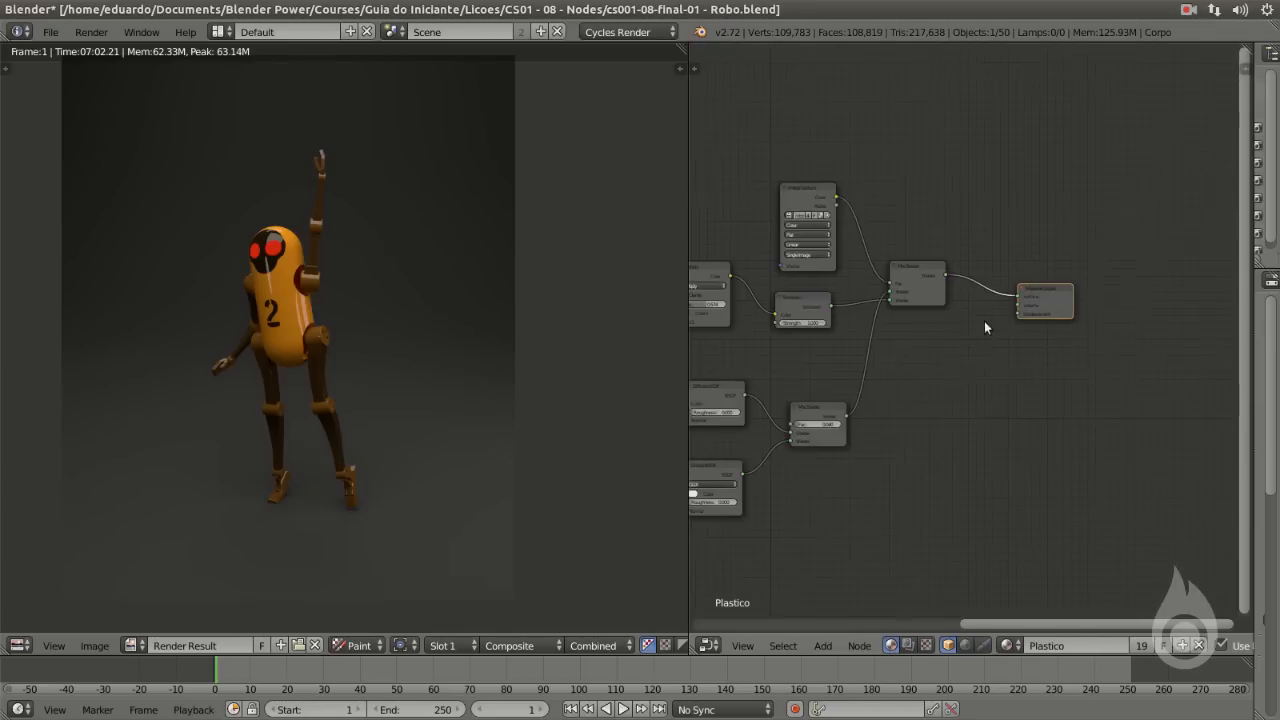
Return to the compositing nodes and reposition the Composite node, leaving free space below the node chain.
left_click(907, 645)
scroll(962, 330, "up", 8)
middle_click_drag(1048, 237, 876, 273)
left_click_drag(895, 233, 944, 254)
scroll(942, 262, "down", 5)
middle_click_drag(811, 450, 889, 363)
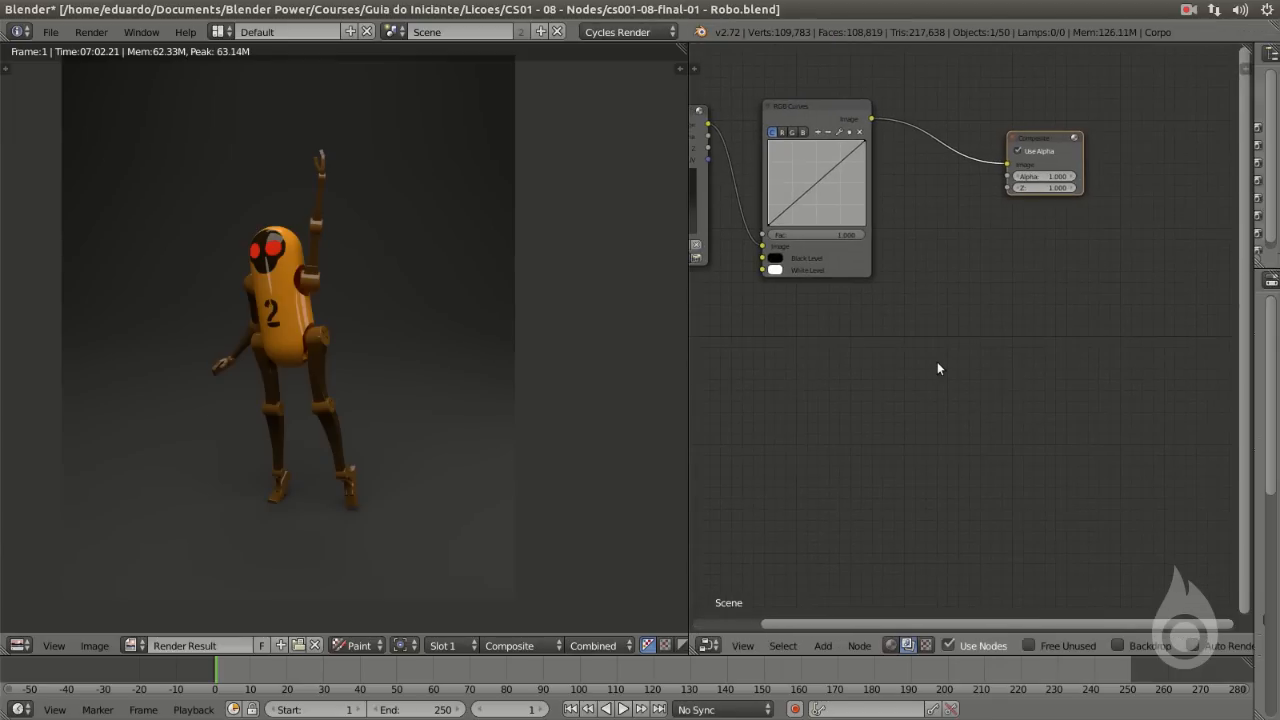
Add a Viewer output node and place it just below the Composite node.
key("shift+a")
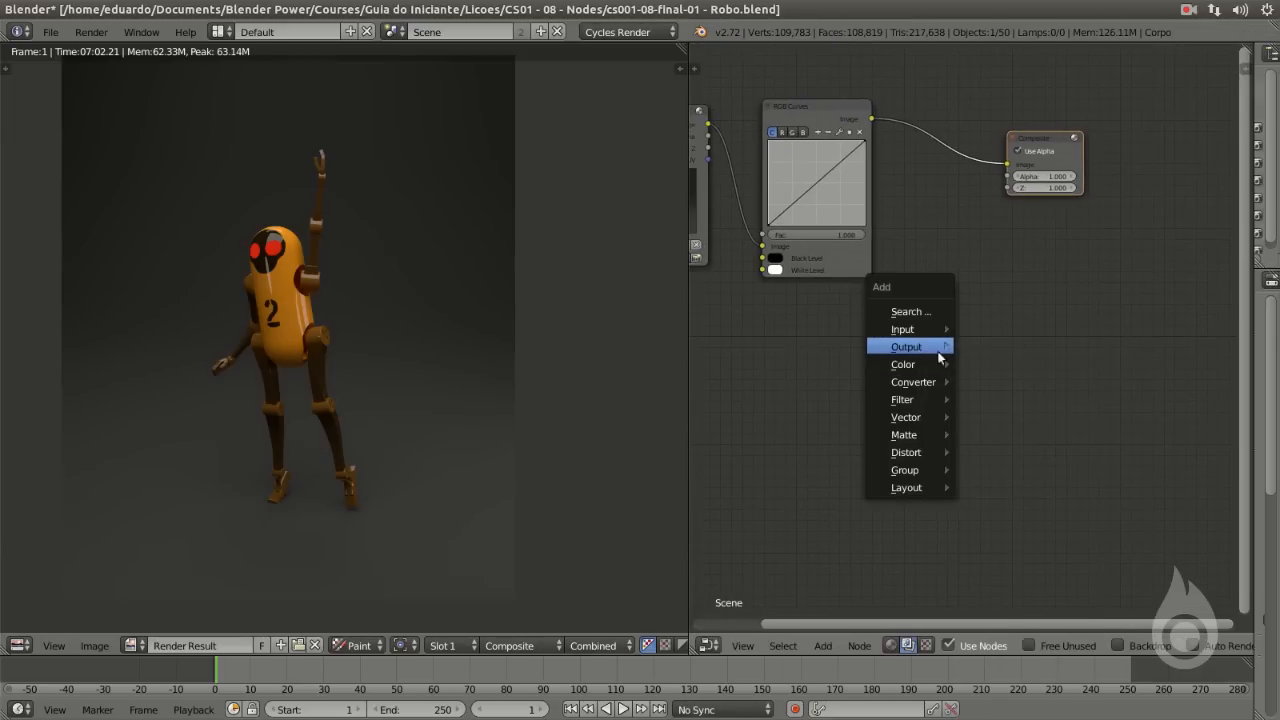
mouse_move(907, 350)
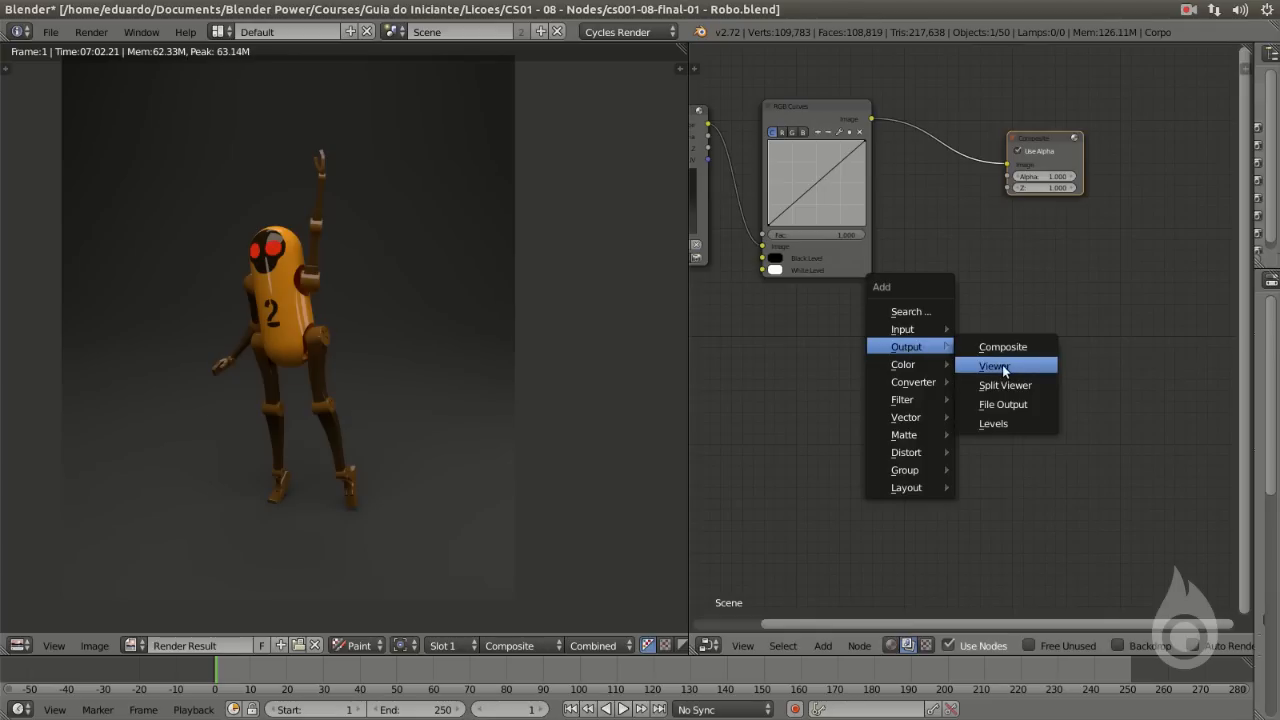
left_click(1010, 366)
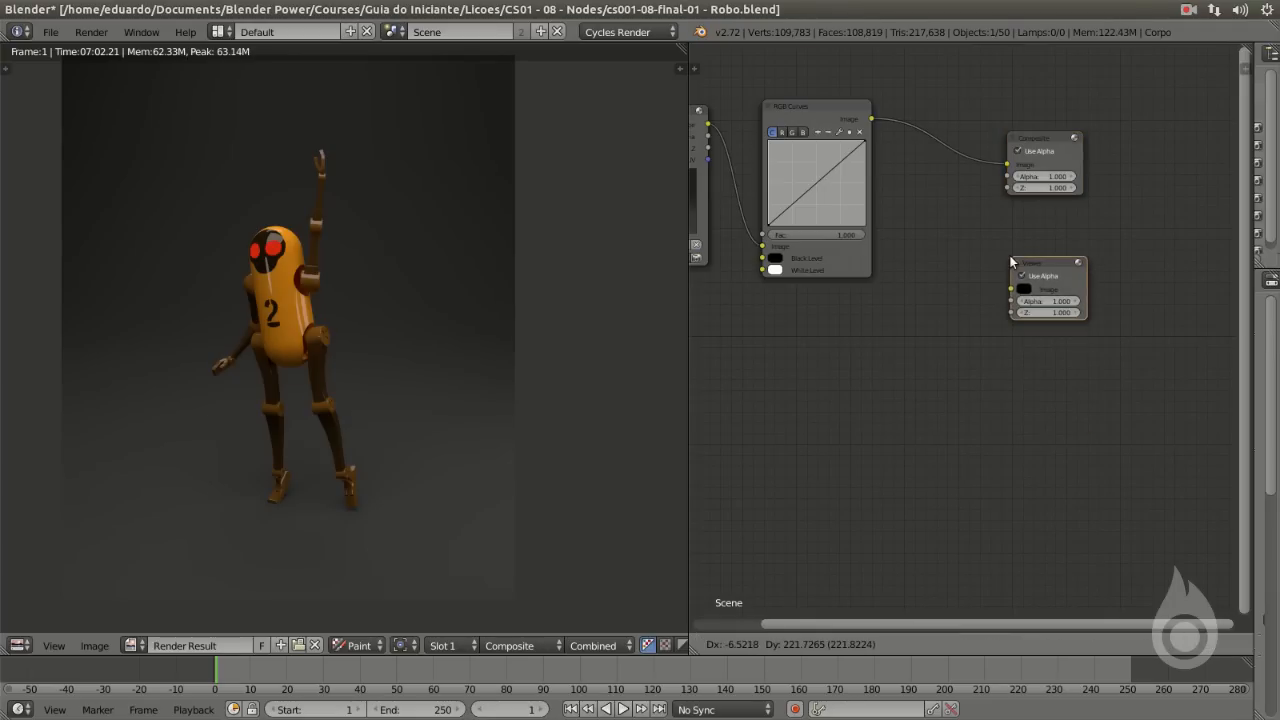
left_click(1010, 257)
left_click_drag(1043, 261, 1050, 274)
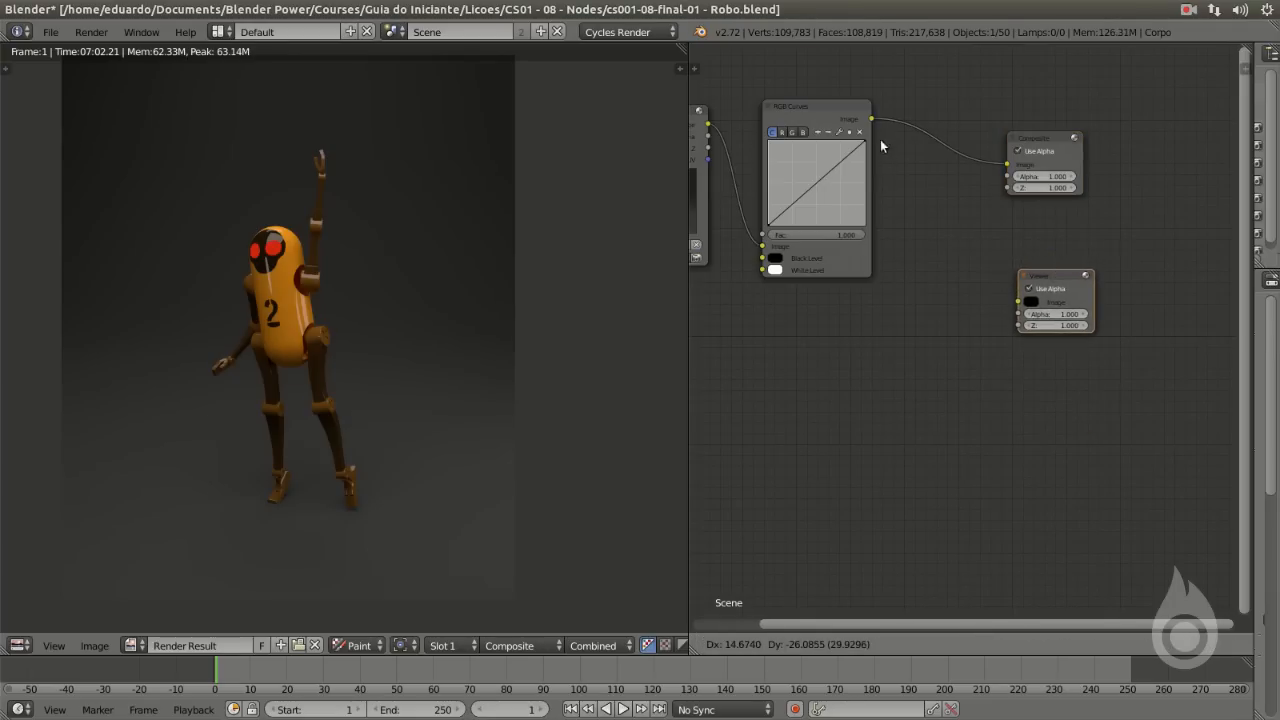
Connect the RGB Curves image output to the Viewer node and enable the backdrop in the node editor.
left_click_drag(871, 120, 1017, 301)
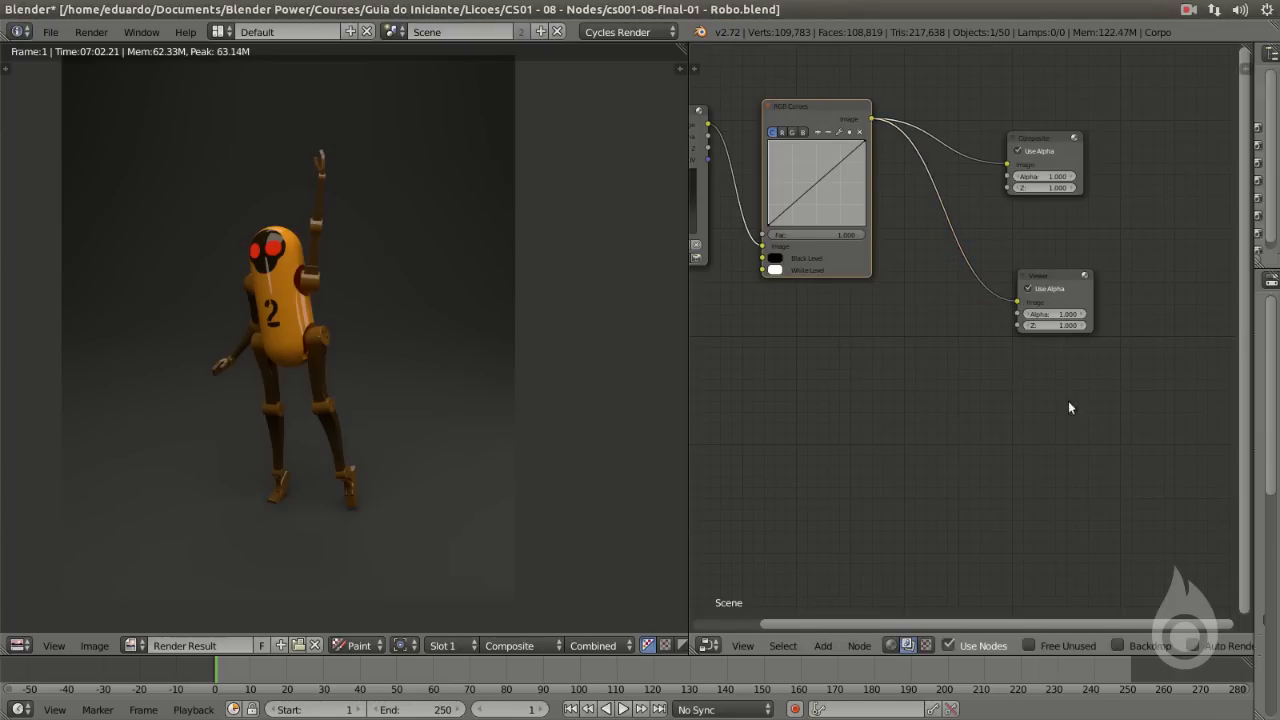
left_click(1148, 650)
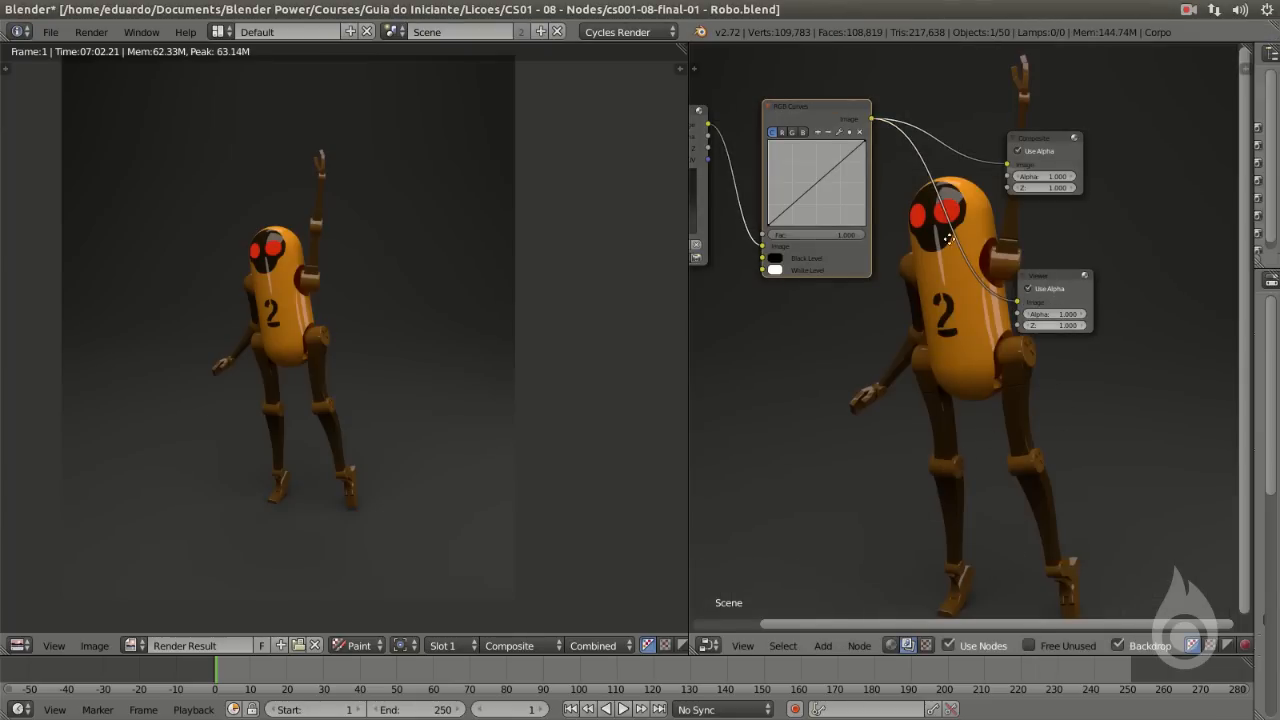
key("Home")
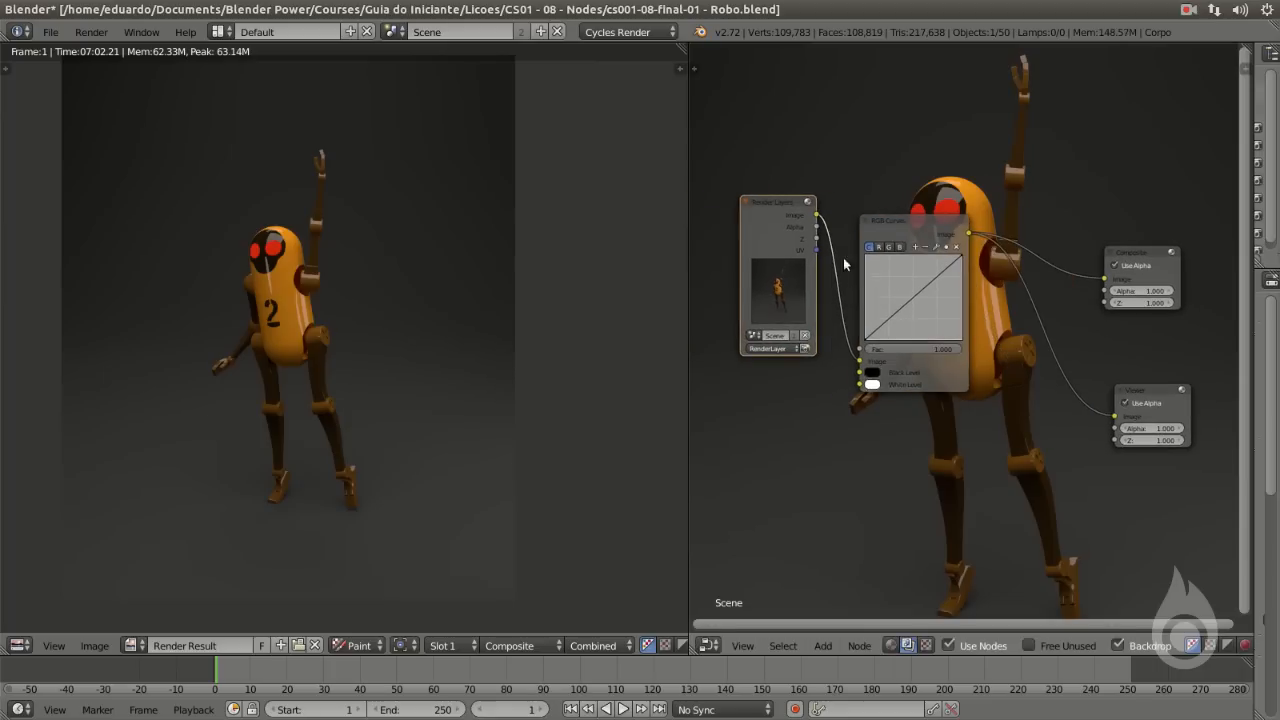
Link the Render Layers image output directly to the Composite node, and move RGB Curves below that link.
left_click_drag(816, 216, 1076, 86)
left_click(921, 240)
left_click_drag(925, 248, 910, 92)
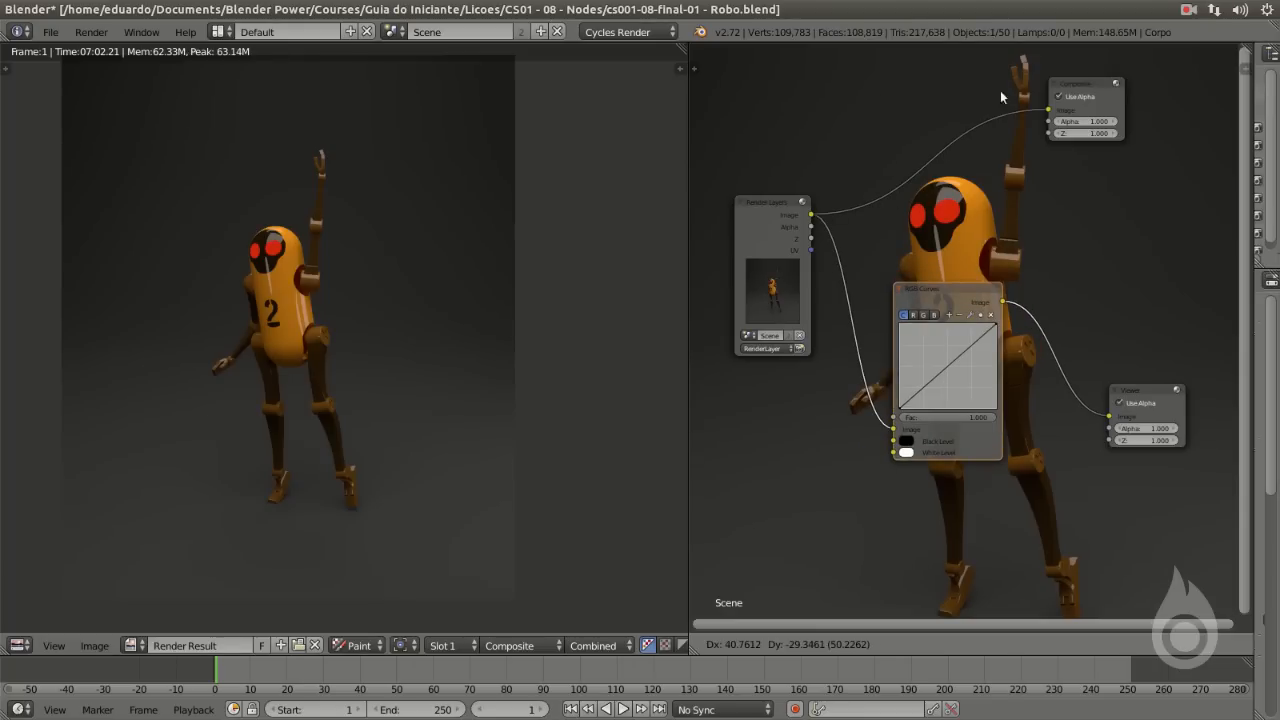
left_click_drag(1001, 97, 999, 109)
Reshape the RGB curve with two control points, one at X 0.60, Y 0.49, and reposition the Viewer node beside it.
middle_click_drag(786, 220, 715, 172)
left_click_drag(862, 334, 895, 315)
left_click_drag(1075, 345, 1082, 303)
mouse_move(865, 240)
left_mouse_down()
mouse_move(849, 268)
mouse_move(875, 247)
left_mouse_up()
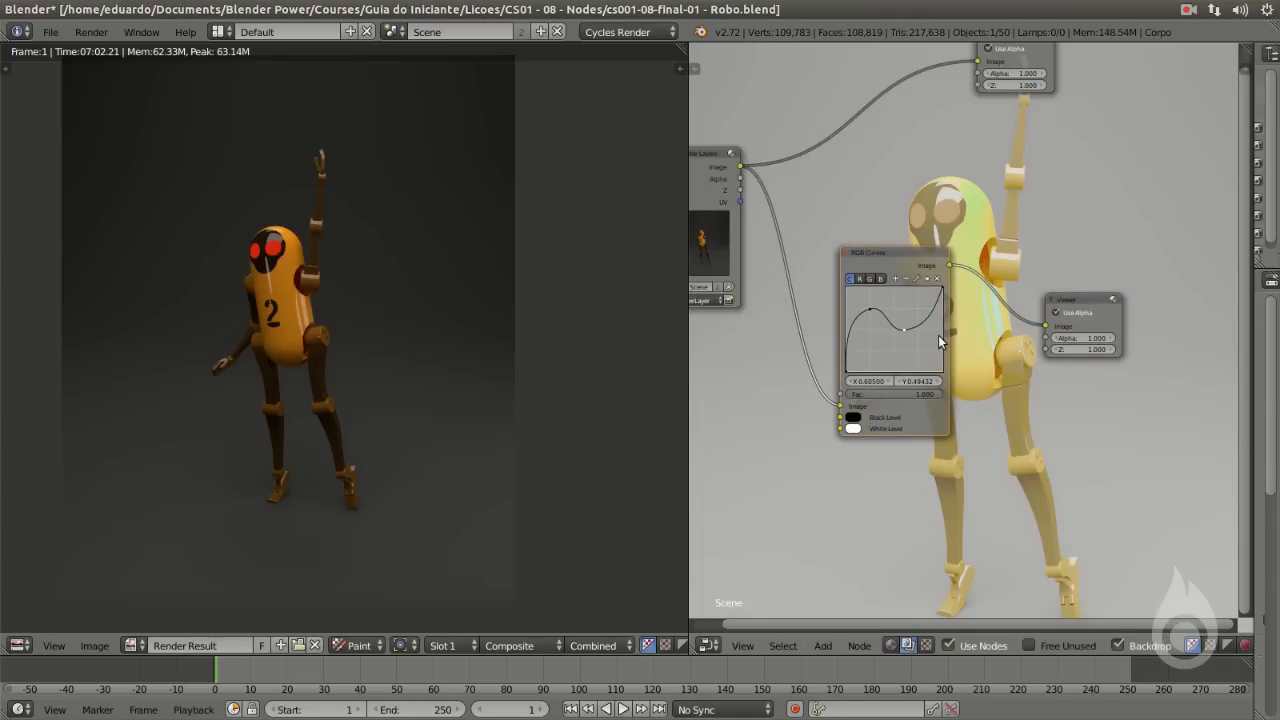
left_click_drag(1092, 302, 1113, 290)
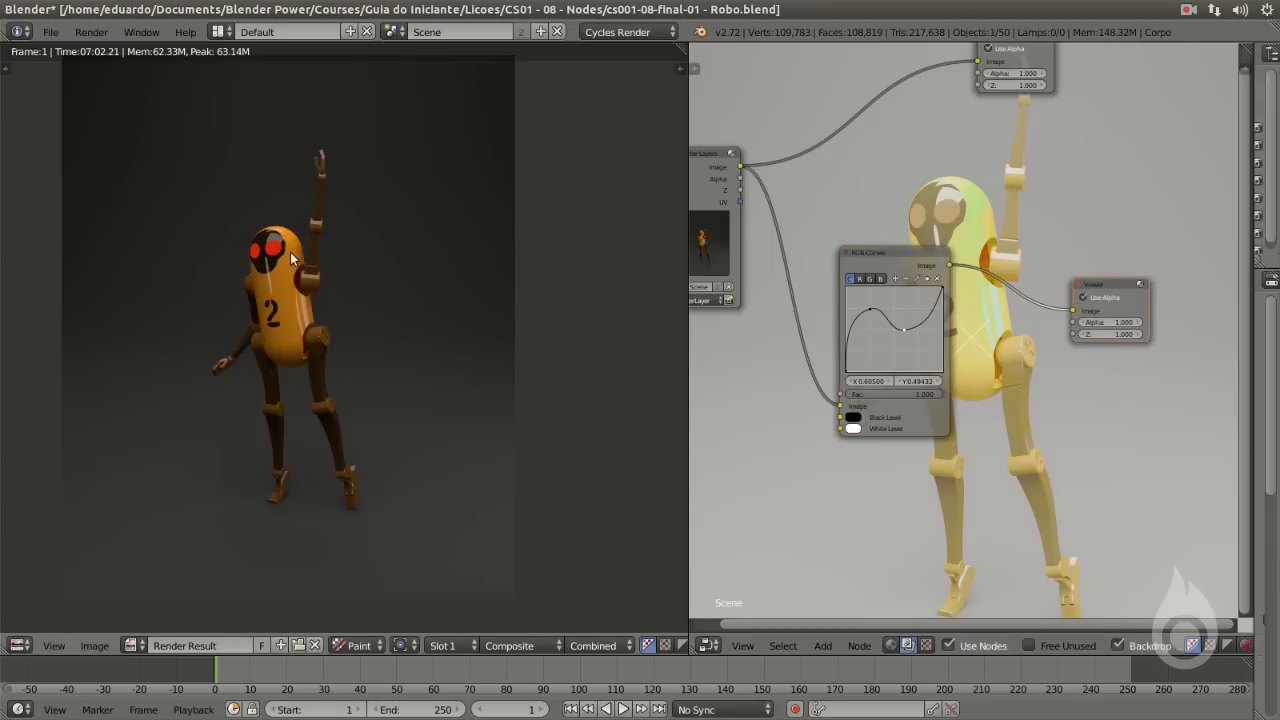
Inspect the Viewer node up close and move the Composite node clear of the robot's head in the backdrop.
middle_click_drag(1048, 322, 994, 326)
scroll(994, 326, "up", 6)
middle_click_drag(907, 330, 788, 360)
scroll(830, 345, "up", 5)
mouse_move(980, 278)
left_mouse_down()
mouse_move(997, 275)
mouse_move(979, 275)
left_mouse_up()
scroll(960, 308, "down", 16)
middle_click_drag(951, 311, 978, 313)
scroll(976, 308, "up", 2)
scroll(978, 305, "down", 3)
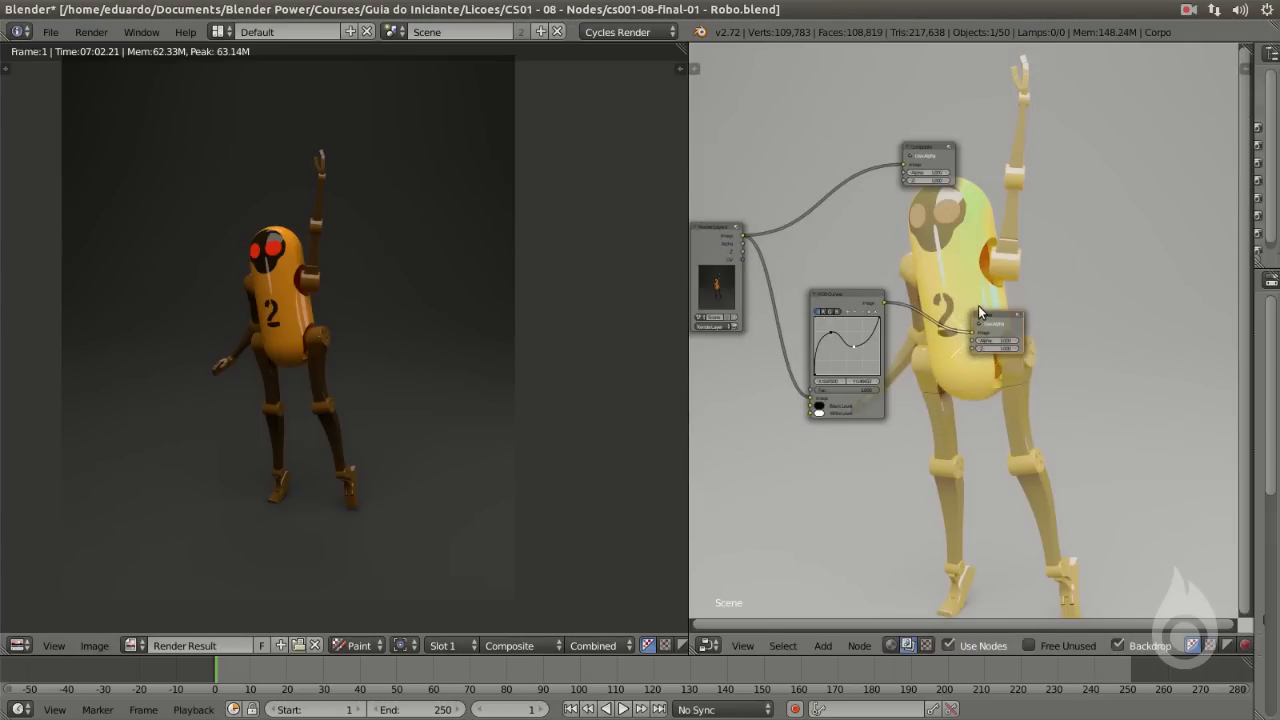
left_click_drag(922, 167, 1078, 154)
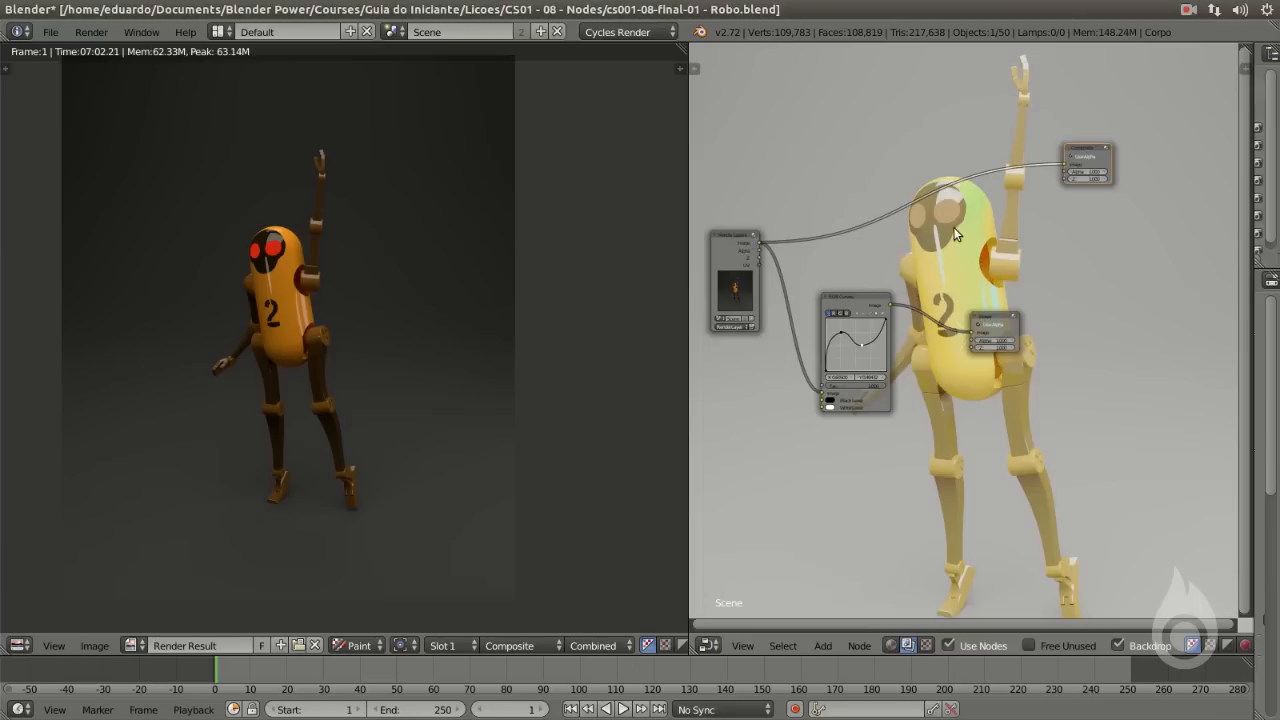
Delete the RGB Curves node and connect the Render Layers image output directly to the Viewer.
scroll(853, 306, "up", 2)
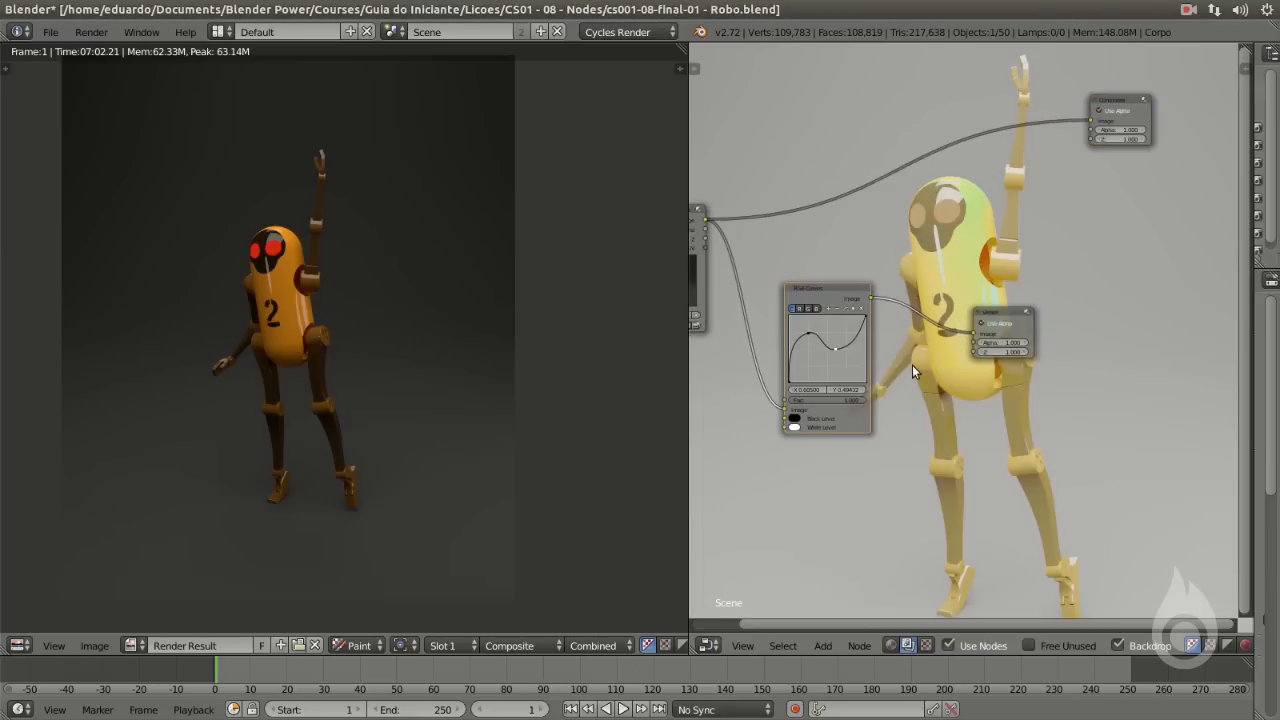
key("x")
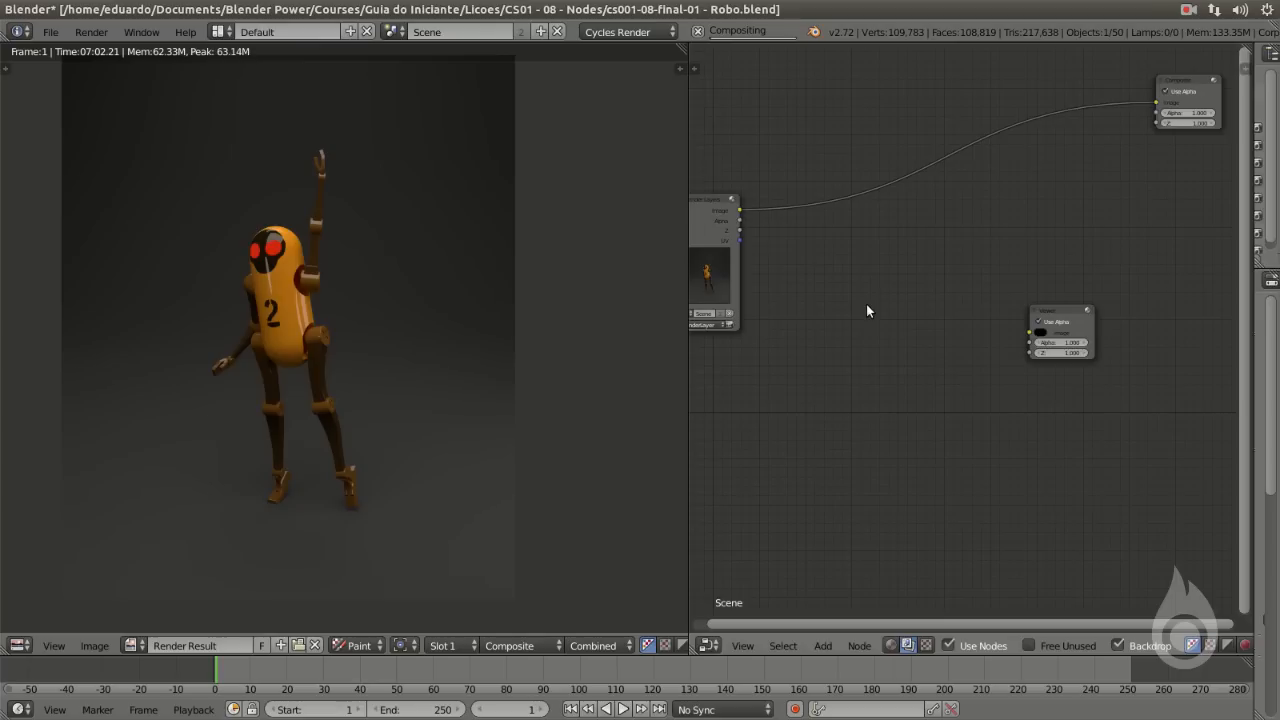
left_click(700, 206, "ctrl+shift")
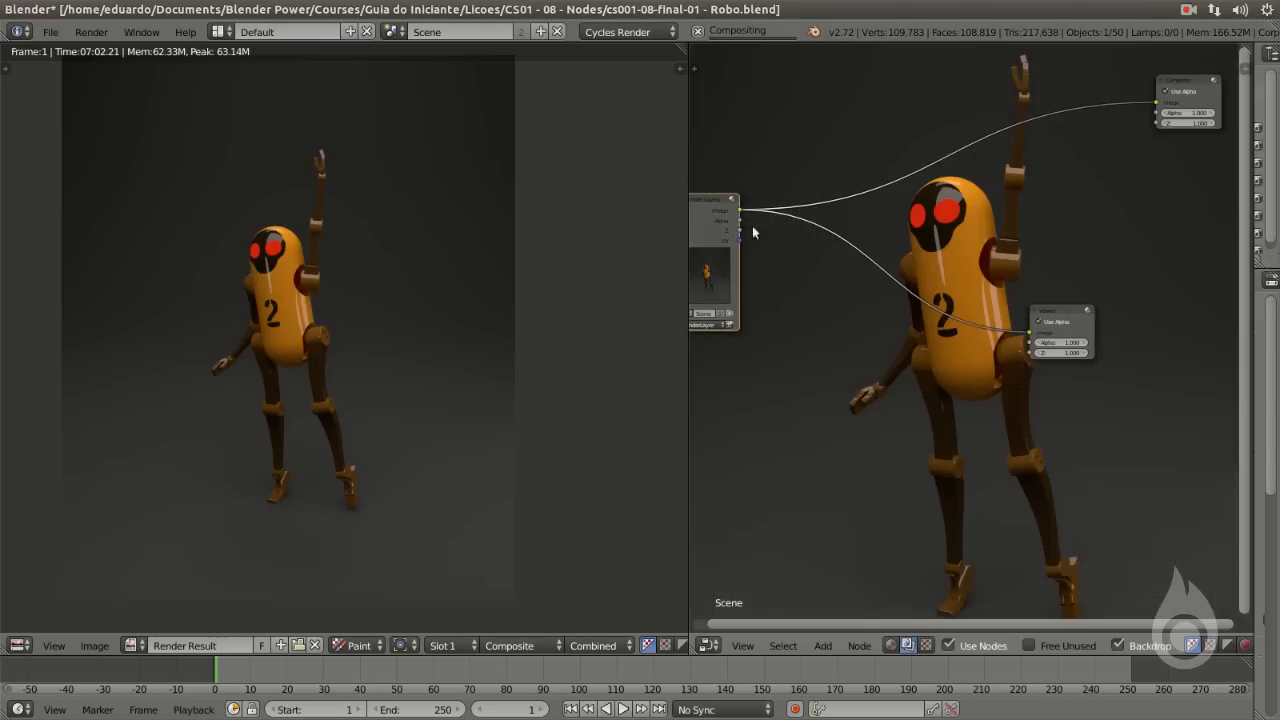
Space the Viewer and Render Layers nodes apart and add an Image input node below Render Layers.
left_click_drag(1065, 317, 1130, 294)
left_click_drag(708, 224, 743, 228)
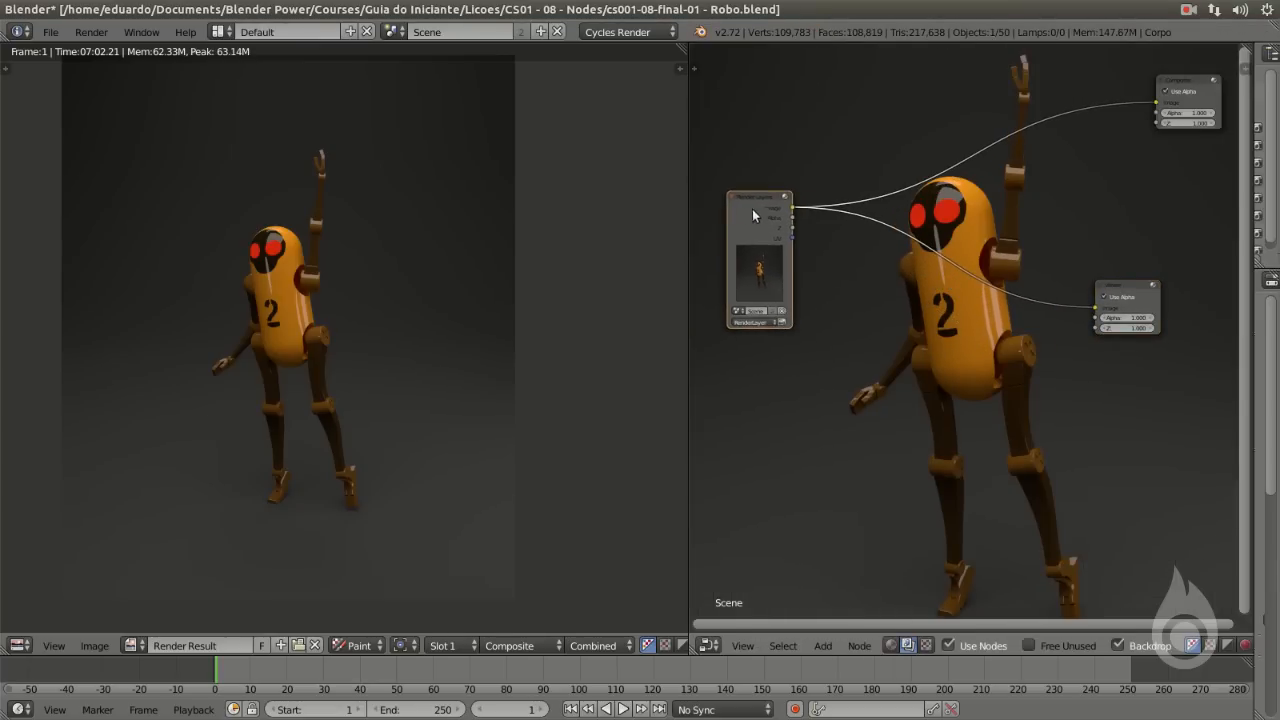
key("shift+a")
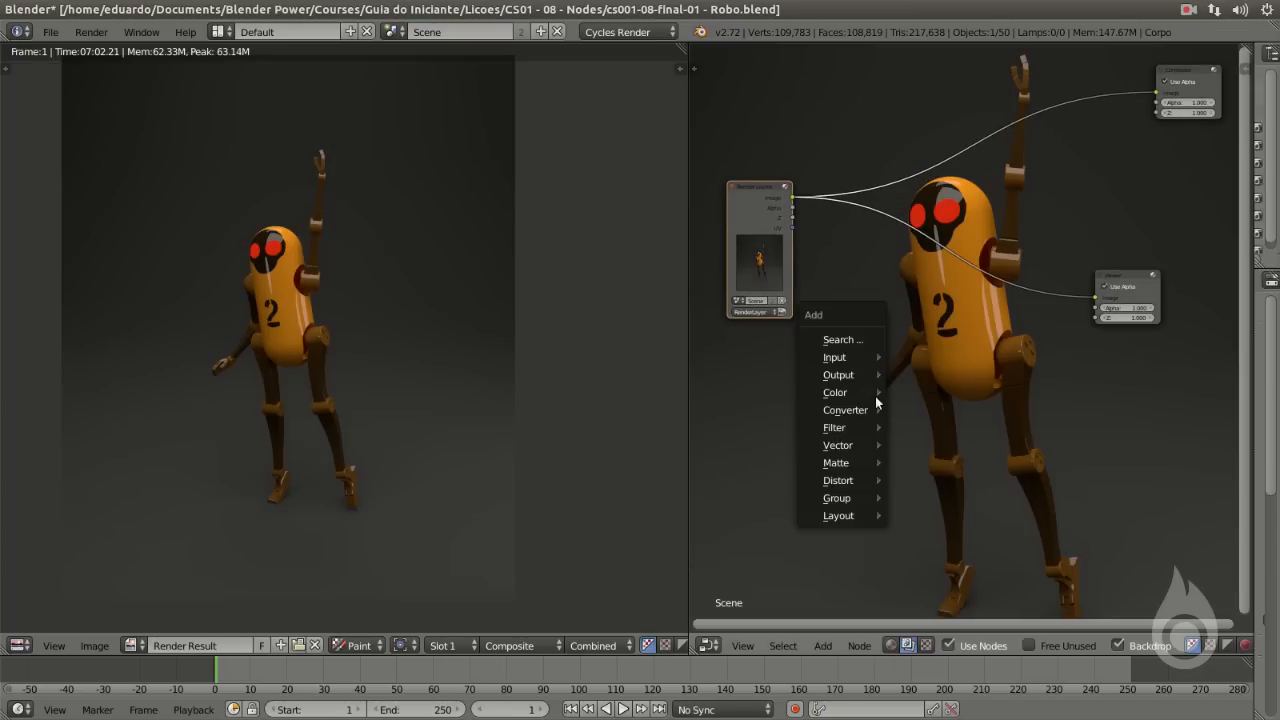
mouse_move(872, 381)
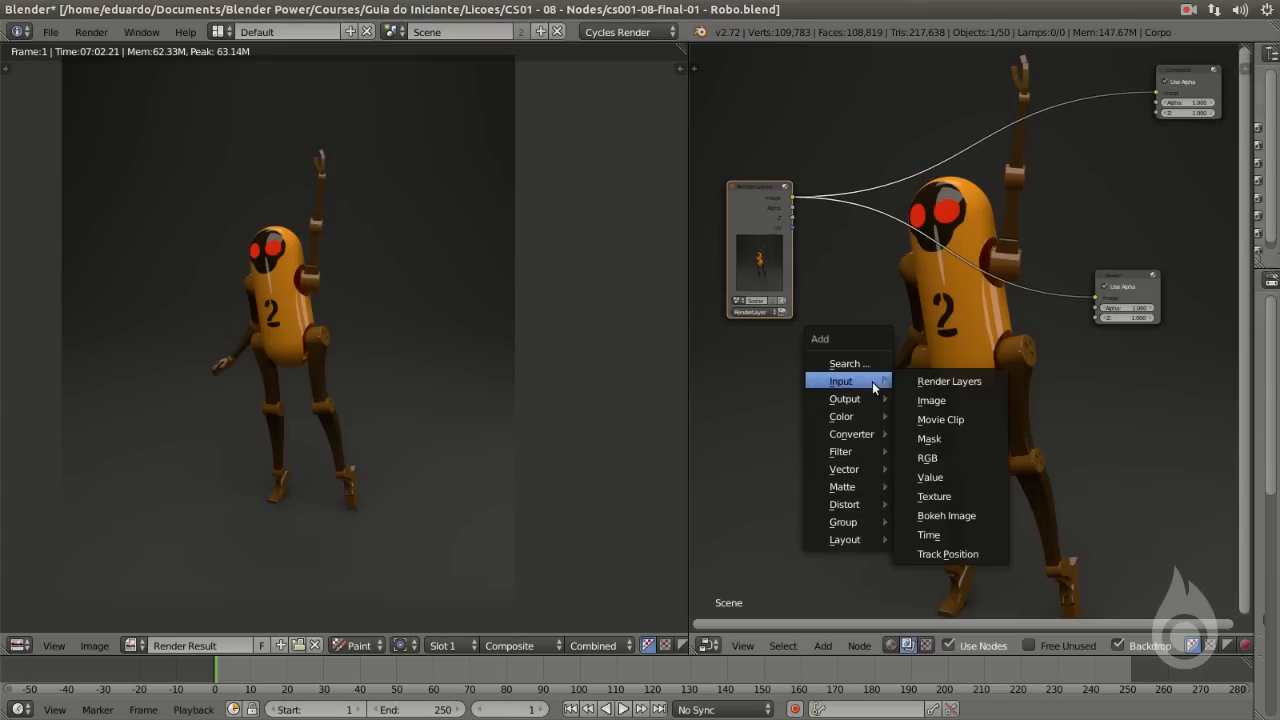
left_click(946, 400)
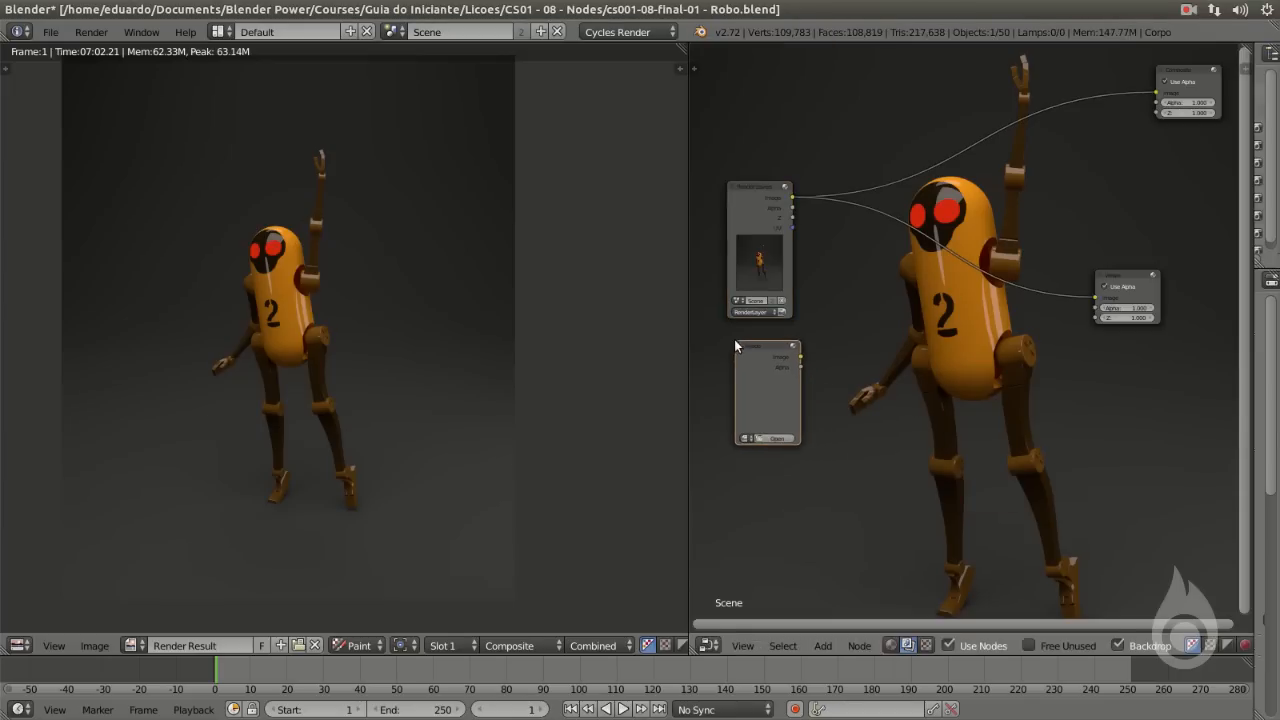
Load the existing robo_olhos texture into the new Image node.
scroll(756, 441, "up", 5)
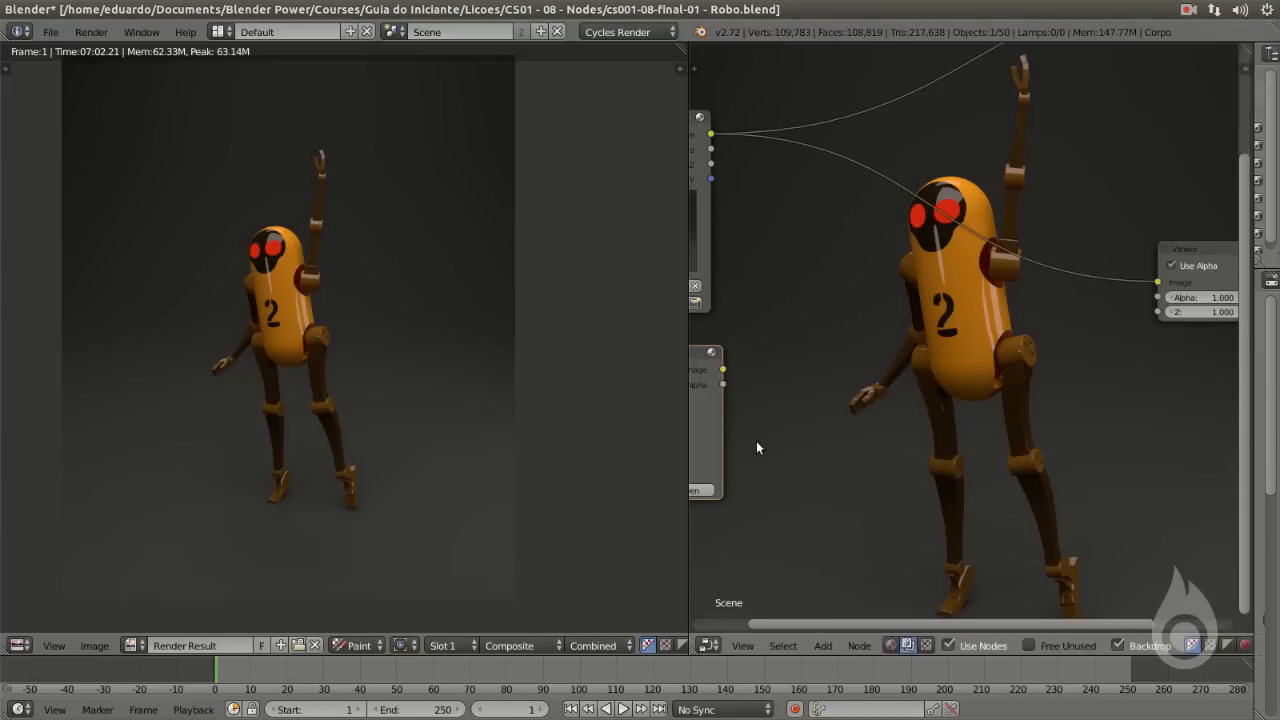
middle_click_drag(756, 441, 920, 388)
scroll(858, 420, "up", 2)
scroll(855, 427, "up", 3)
left_click(815, 456)
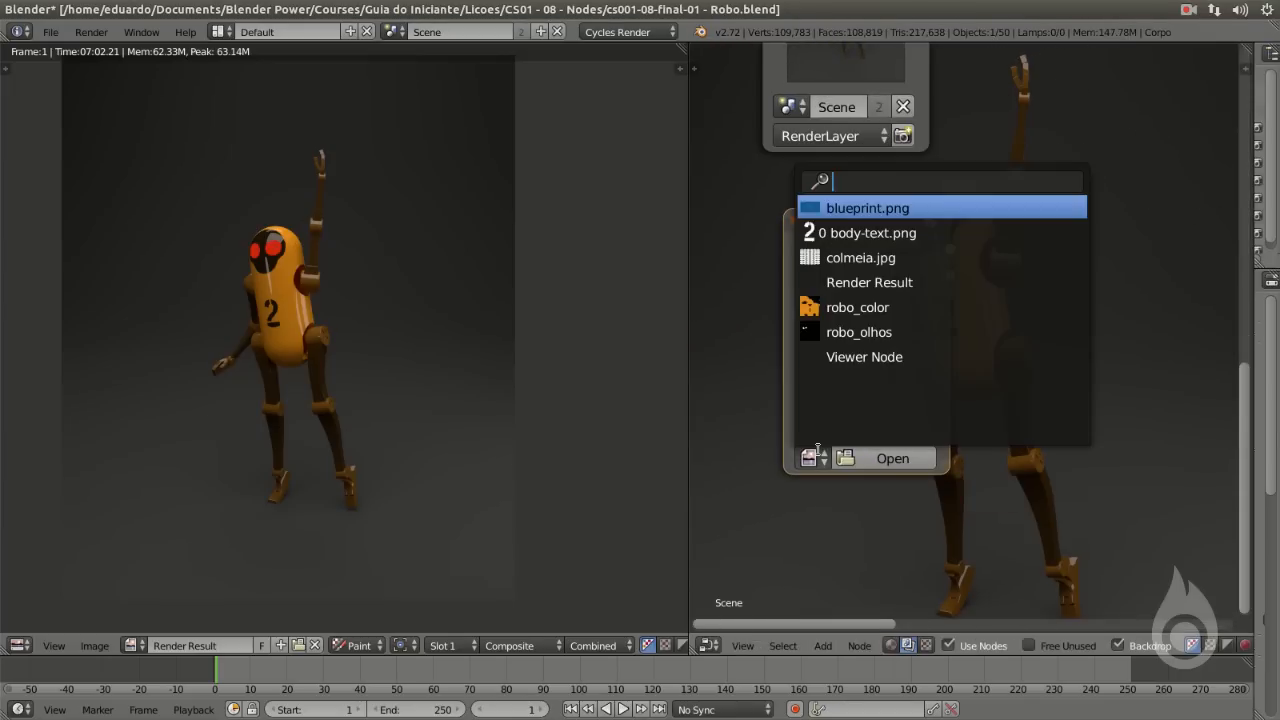
left_click(890, 331)
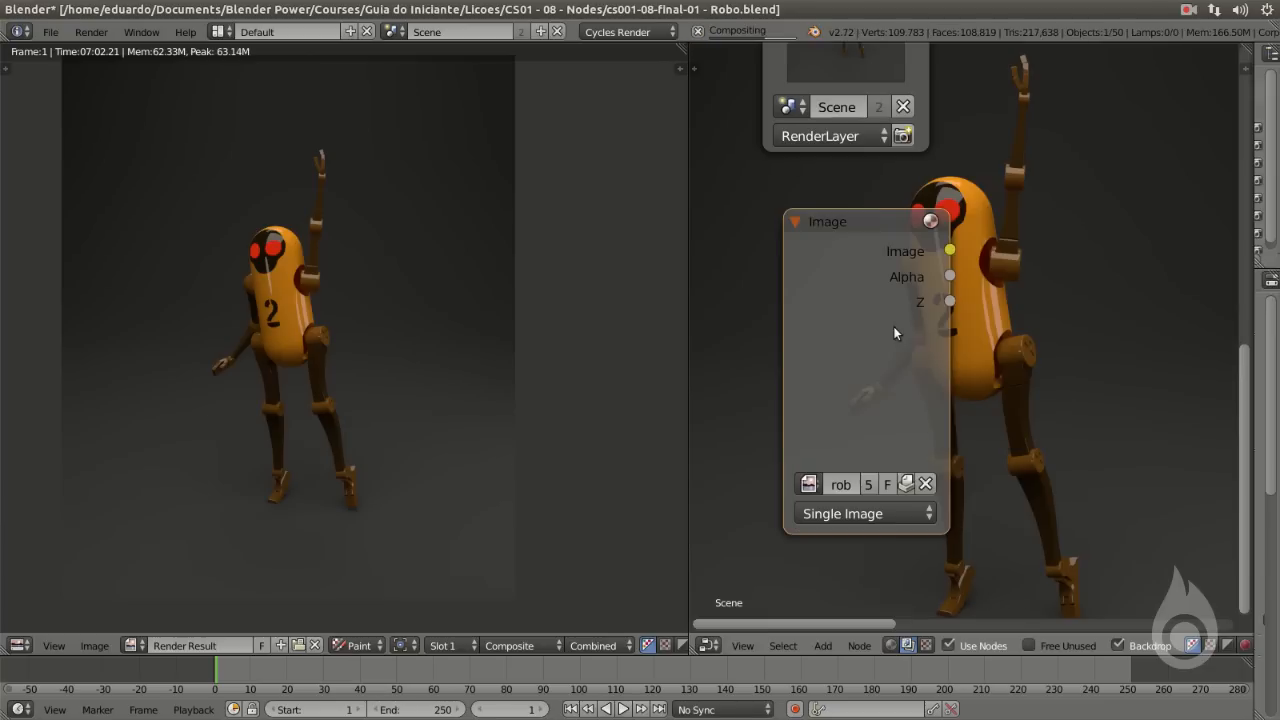
Connect the Image node's image output to the Viewer to preview the eye texture in the backdrop.
scroll(966, 340, "down", 5)
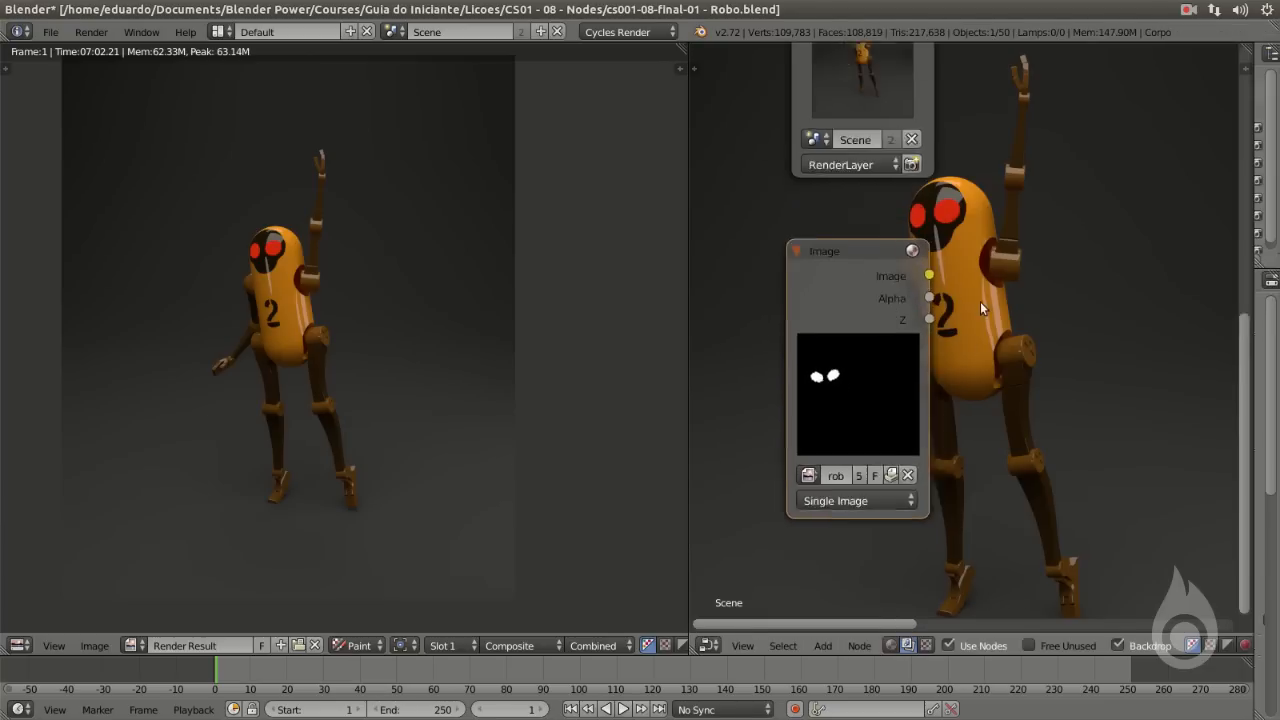
middle_click_drag(877, 355, 905, 363)
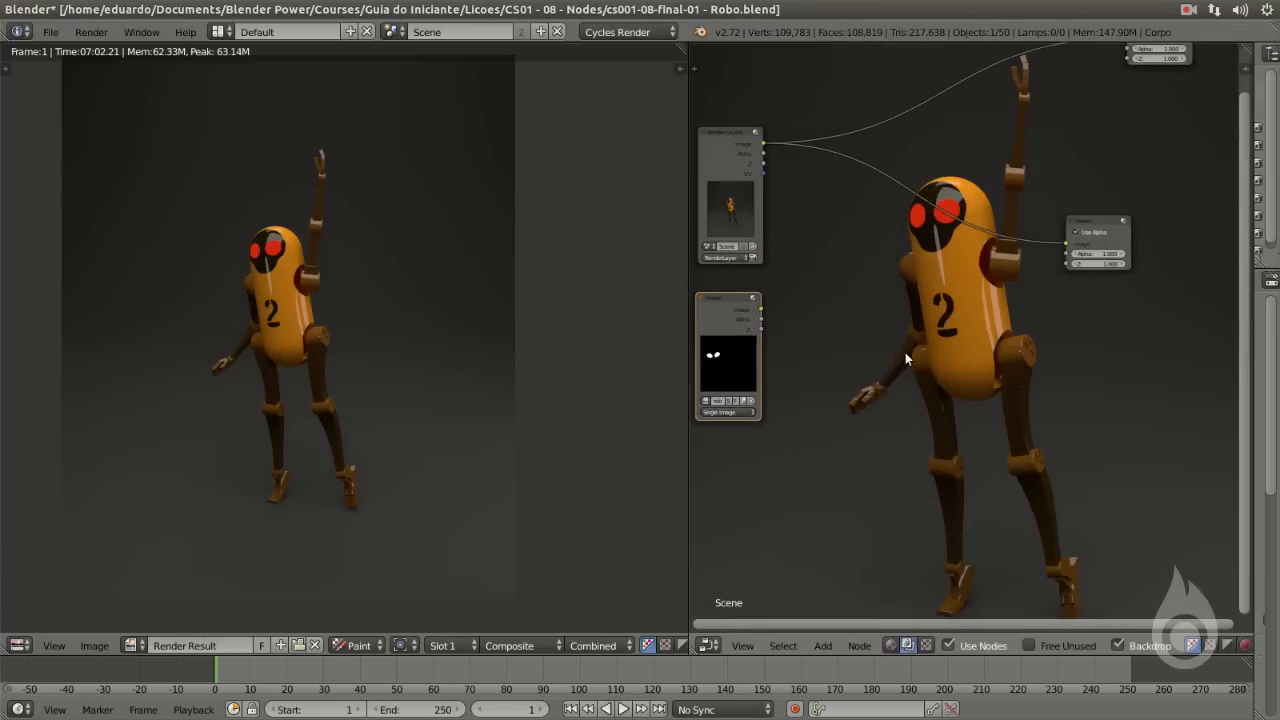
left_click(732, 318, "ctrl+shift")
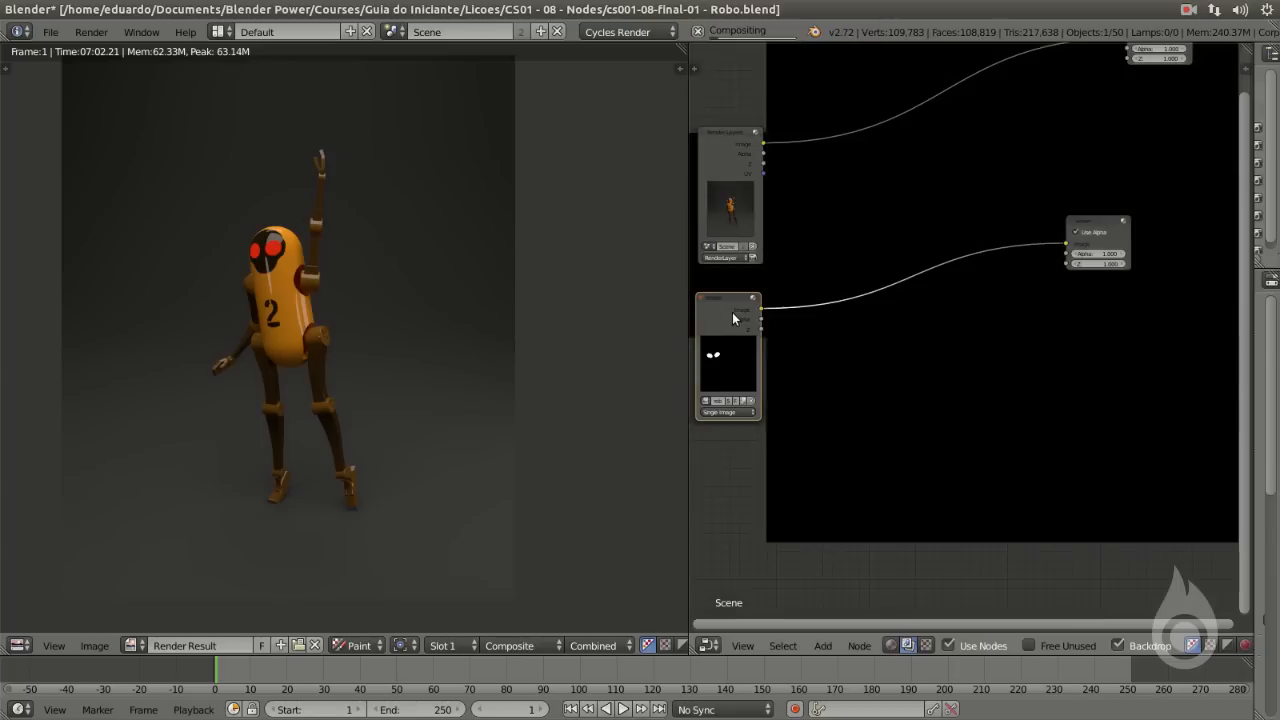
scroll(905, 346, "down", 2)
scroll(790, 325, "up", 1)
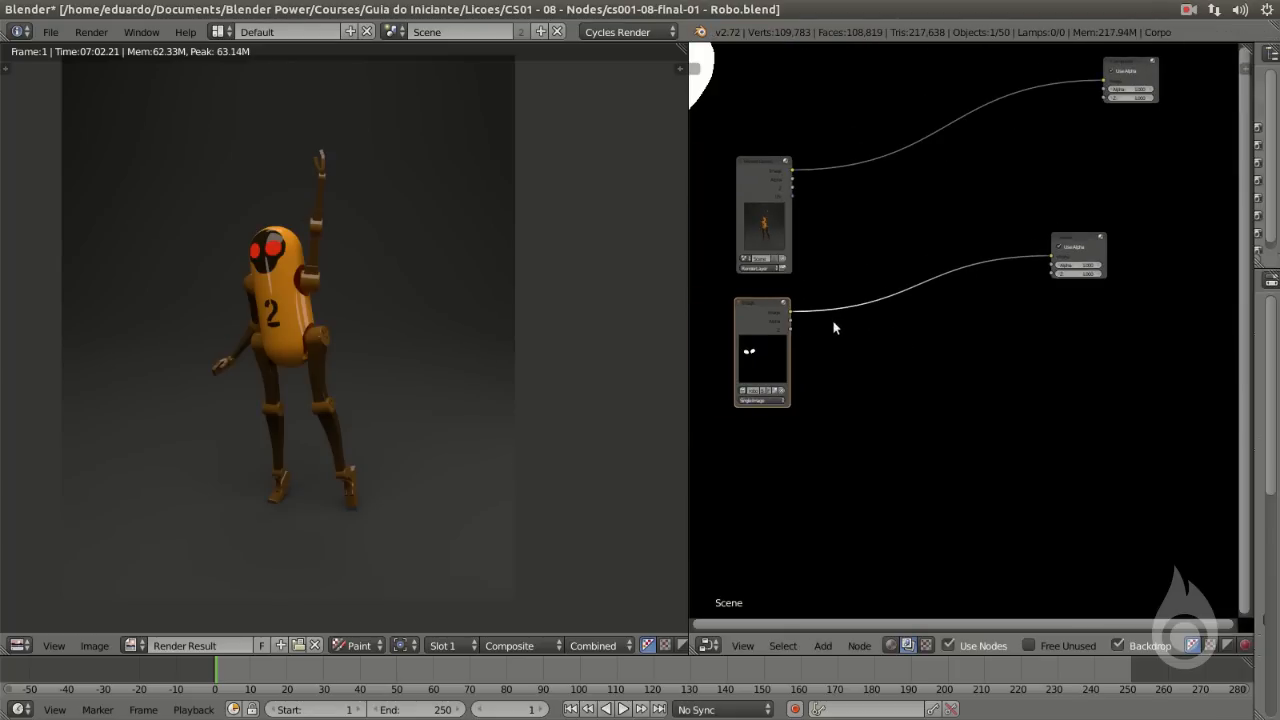
Show the node properties, set the backdrop zoom to 0.25 and reposition the backdrop to offset X 30, Y 48.
middle_click_drag(915, 343, 1009, 657, "alt")
key("n")
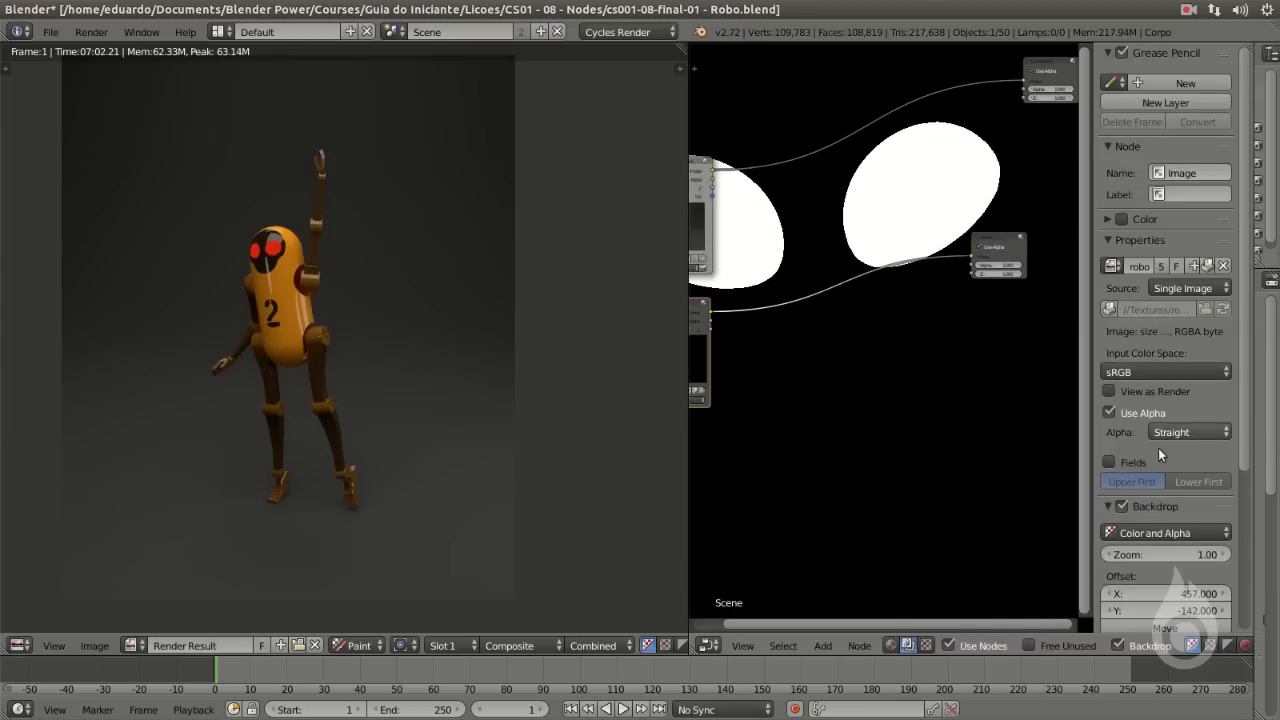
scroll(1149, 492, "down", 5)
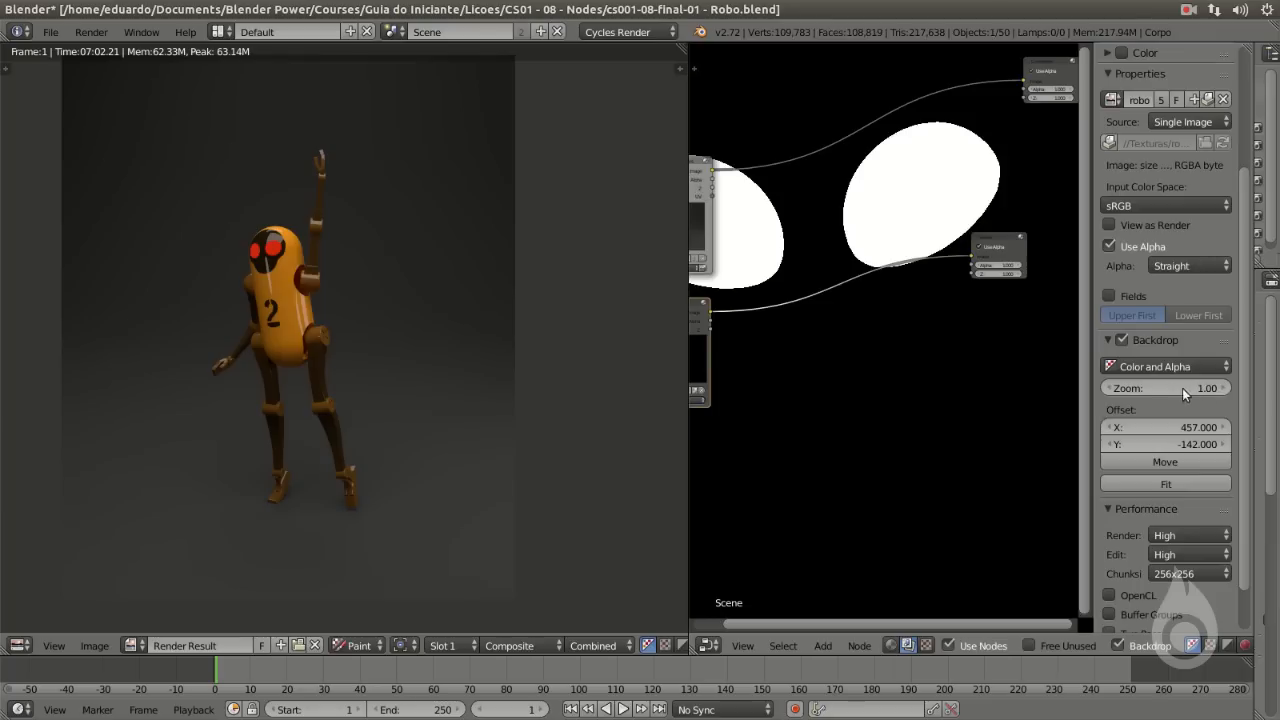
left_click_drag(1198, 390, 1153, 390)
middle_click_drag(1012, 408, 1081, 287, "alt")
mouse_move(1206, 390)
left_mouse_down()
mouse_move(1185, 390)
mouse_move(1200, 390)
left_mouse_up()
middle_click_drag(896, 319, 1008, 386)
middle_click_drag(767, 227, 692, 142)
scroll(803, 298, "up", 3)
middle_click_drag(757, 313, 856, 314)
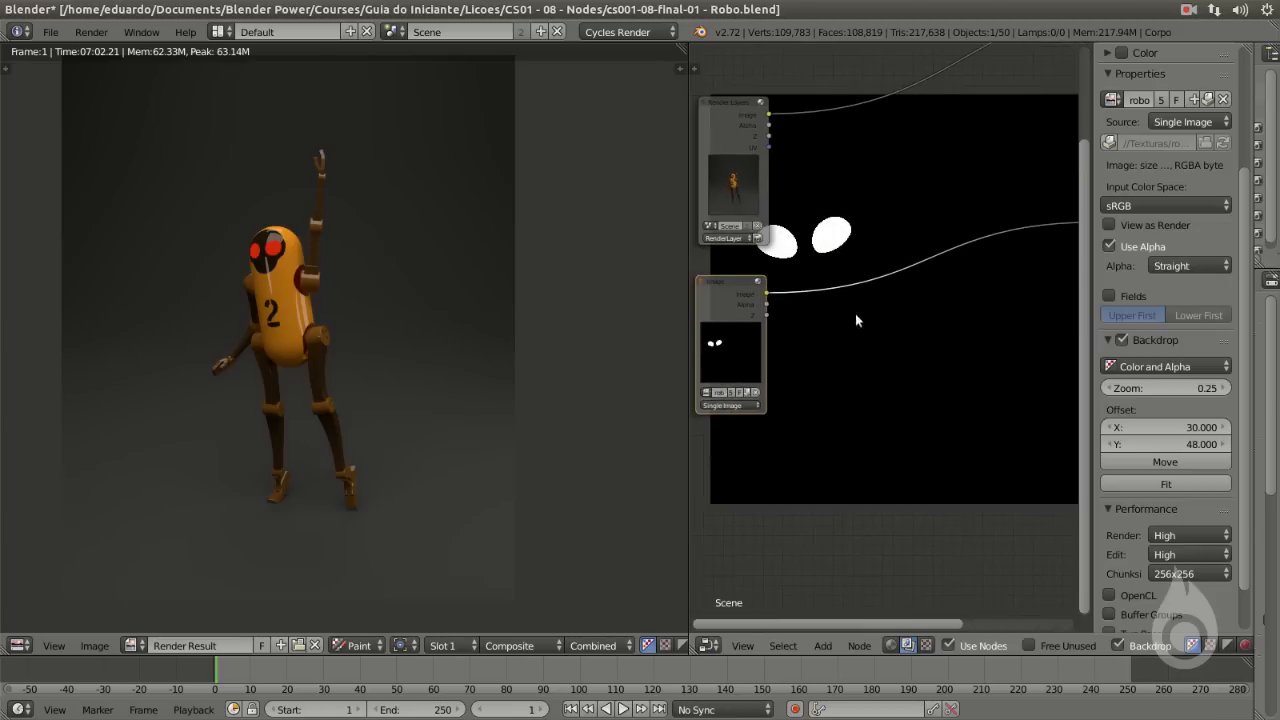
Add a Map UV distort node on the link between the Image node and the Viewer.
left_click(757, 144)
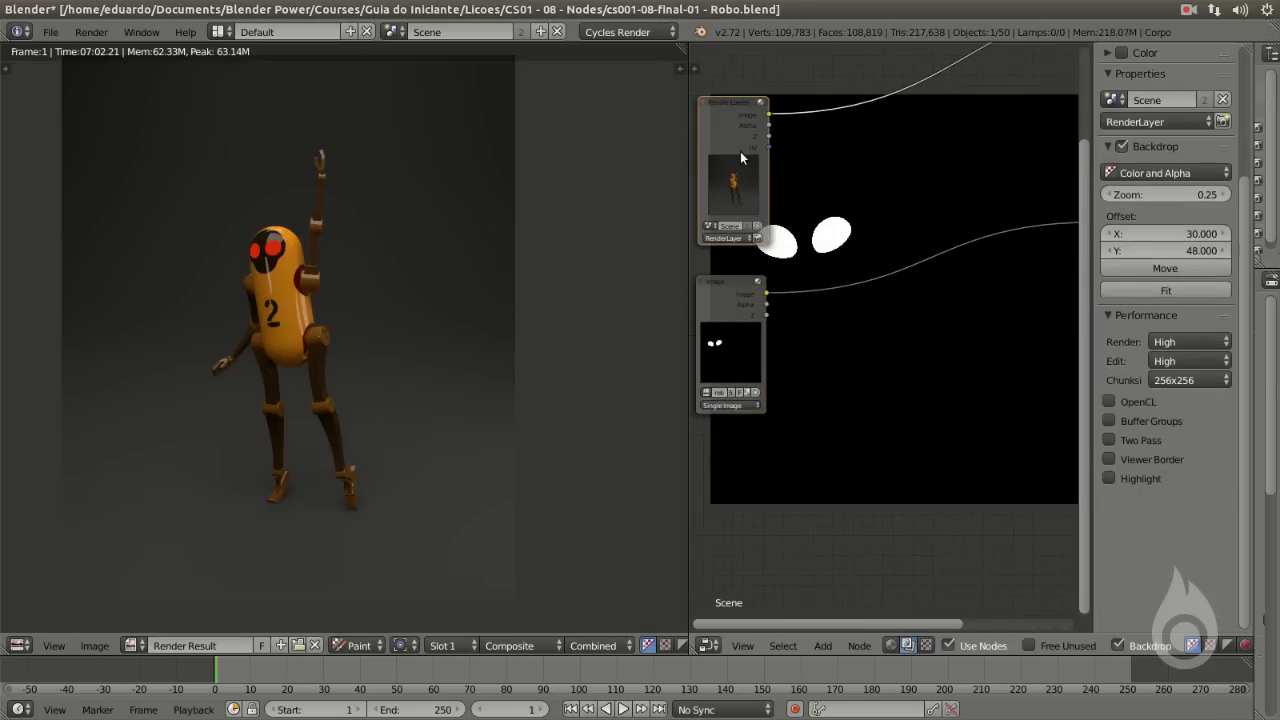
key("shift+a")
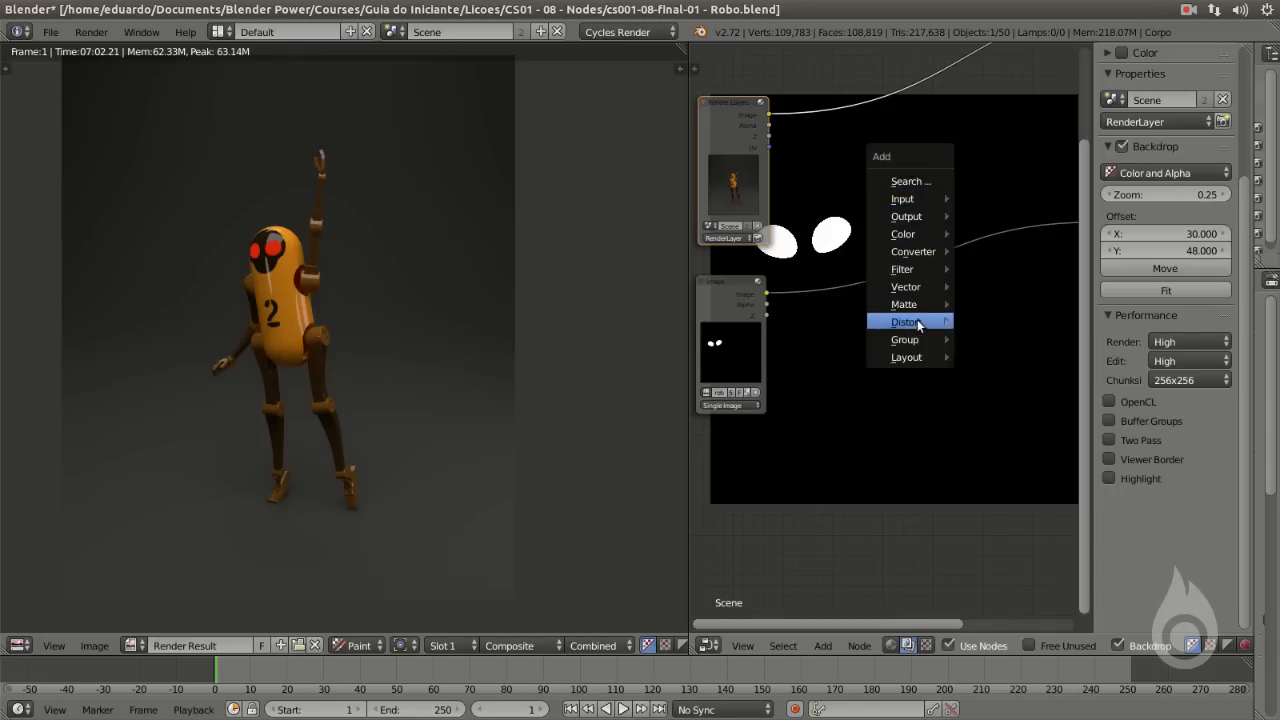
mouse_move(918, 324)
left_click(1024, 475)
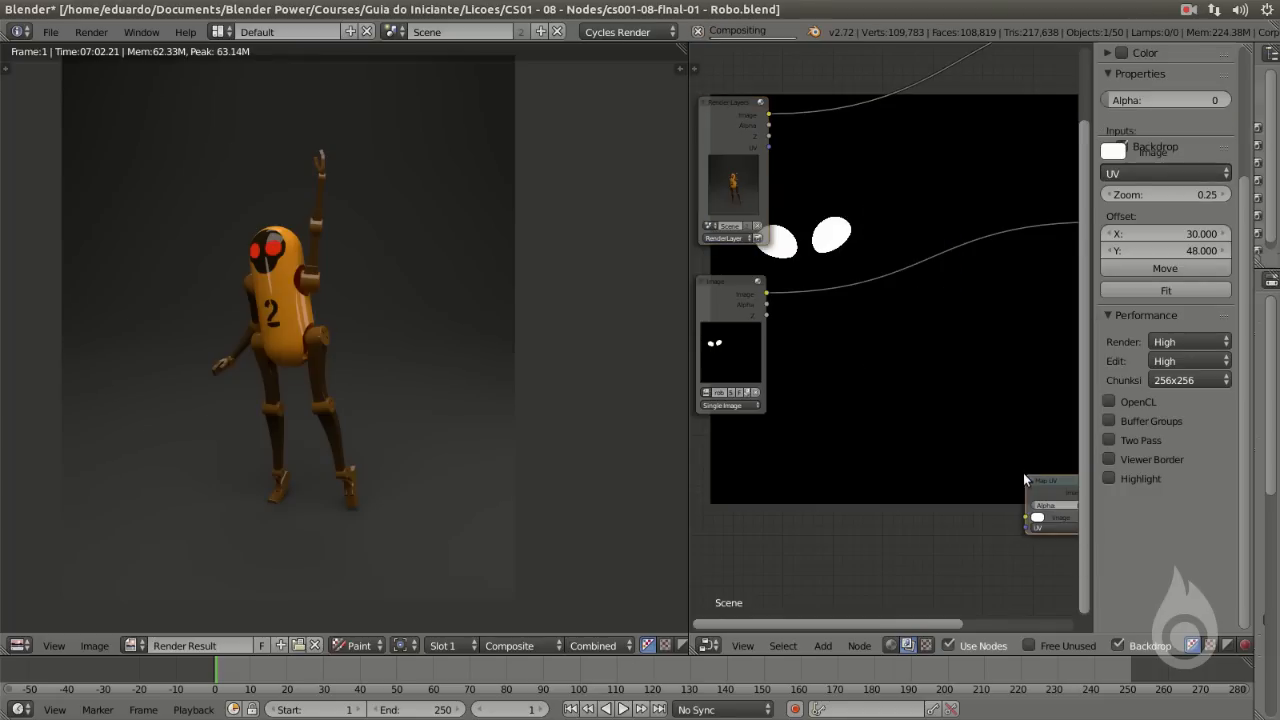
left_click(902, 225)
Link the UV output of Render Layers to the UV input of the Map UV node.
scroll(920, 250, "up", 2)
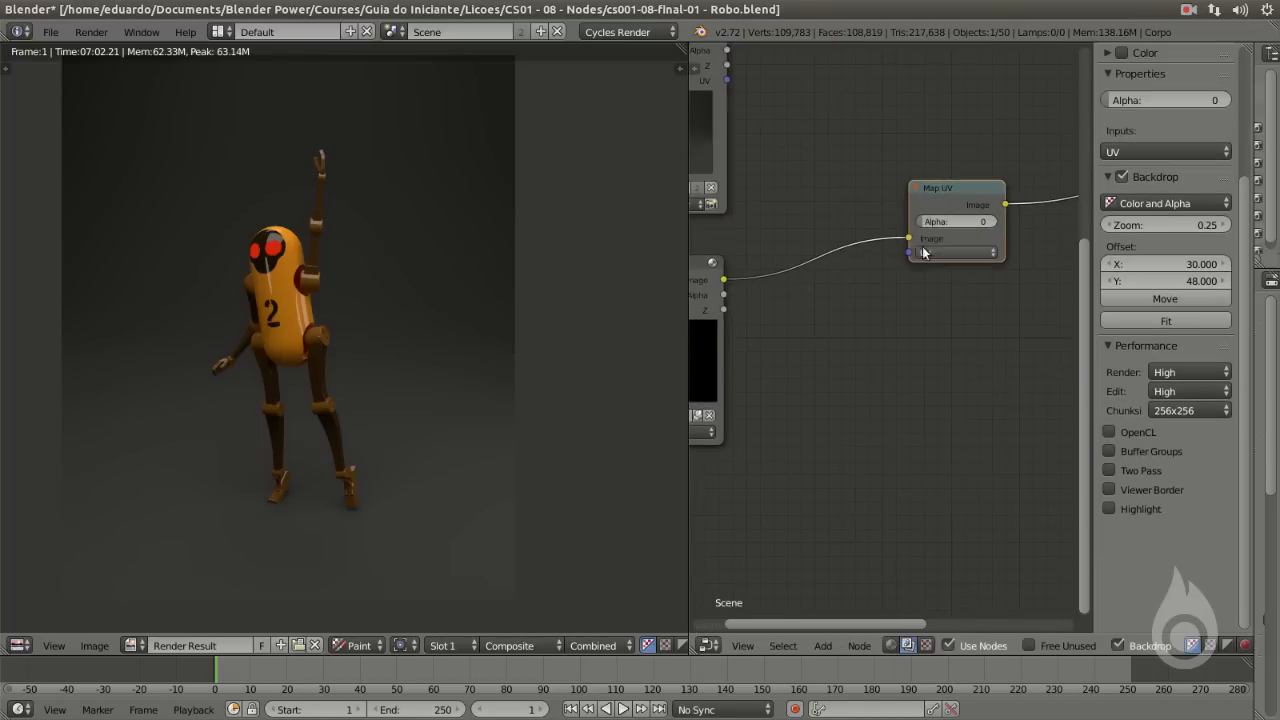
middle_click_drag(891, 249, 933, 240)
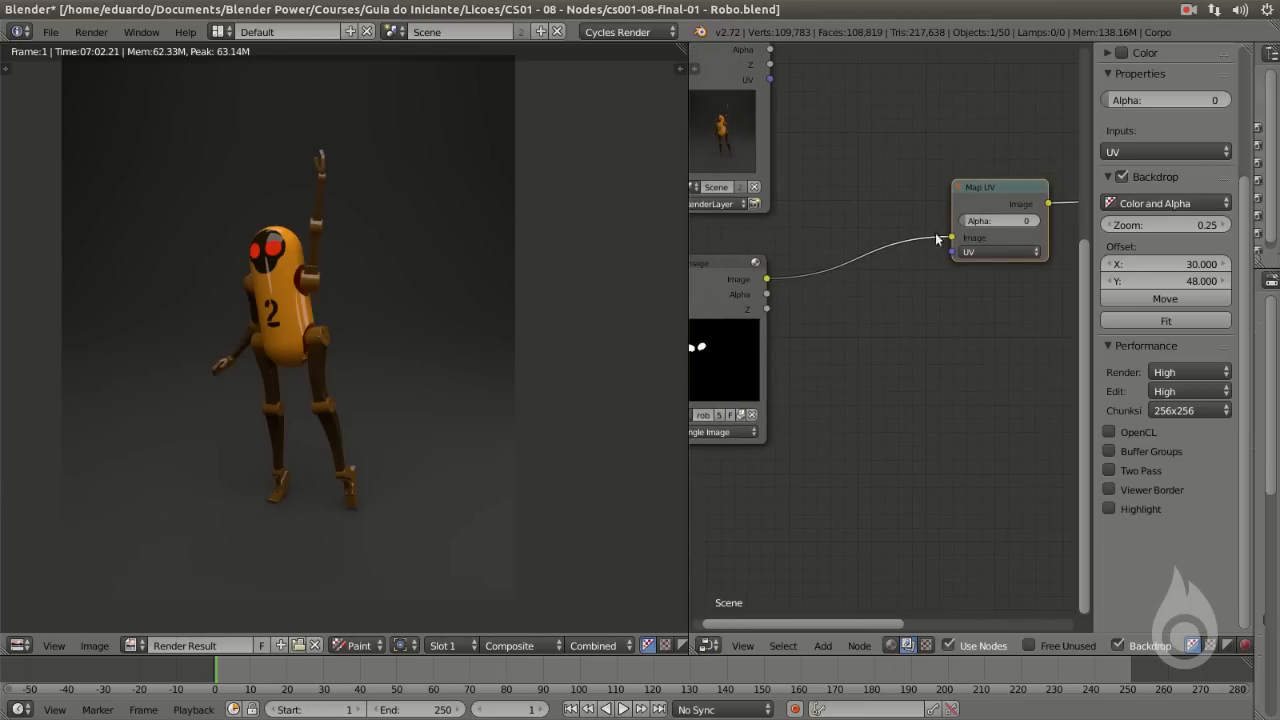
middle_click_drag(1000, 221, 863, 275)
left_click(948, 180)
scroll(804, 271, "down", 1)
scroll(863, 275, "down", 1)
scroll(795, 240, "up", 2)
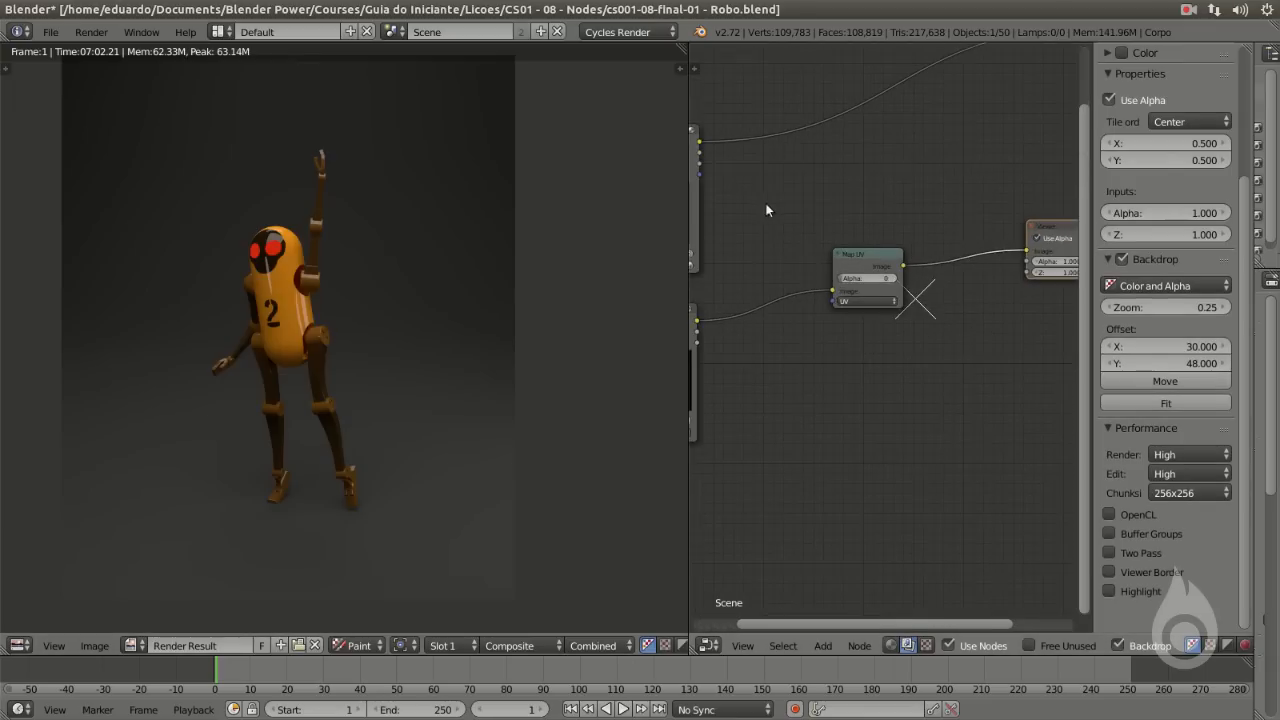
left_click_drag(762, 170, 900, 298)
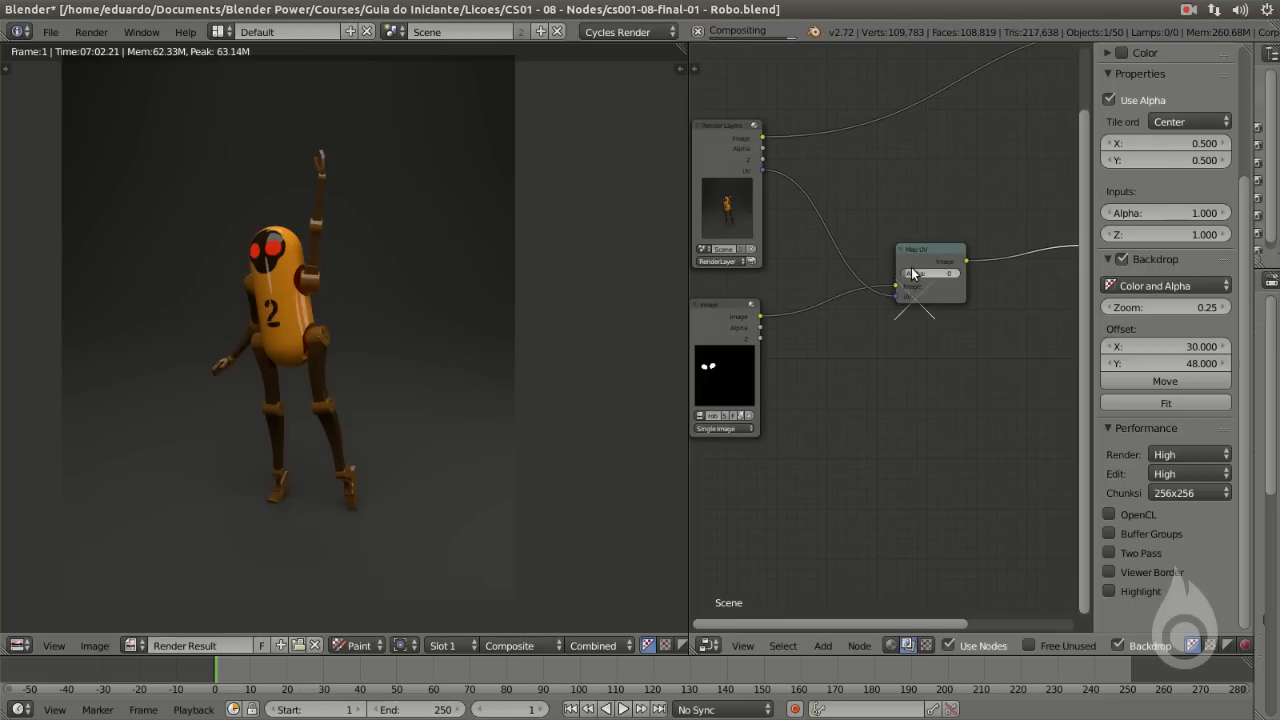
Lower the Map UV node in the graph and set the backdrop zoom to 1.10.
left_click(926, 268)
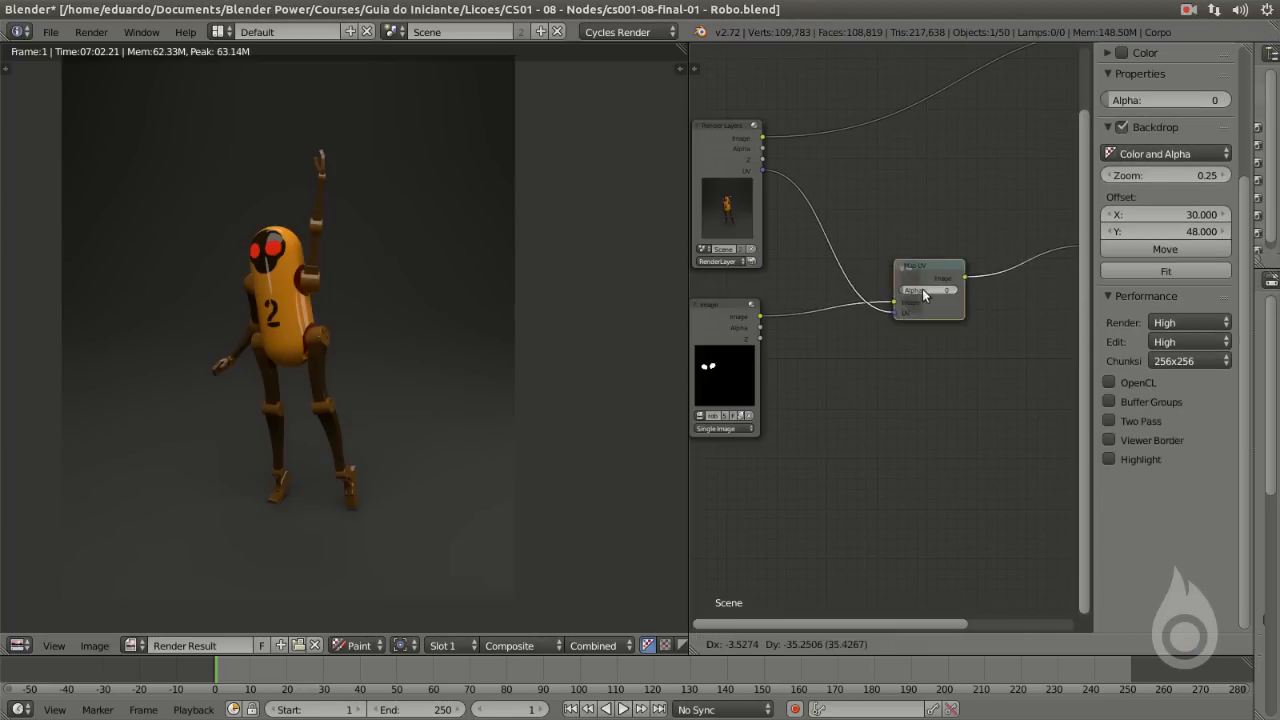
left_click_drag(926, 268, 920, 344)
left_click_drag(1168, 175, 1226, 175)
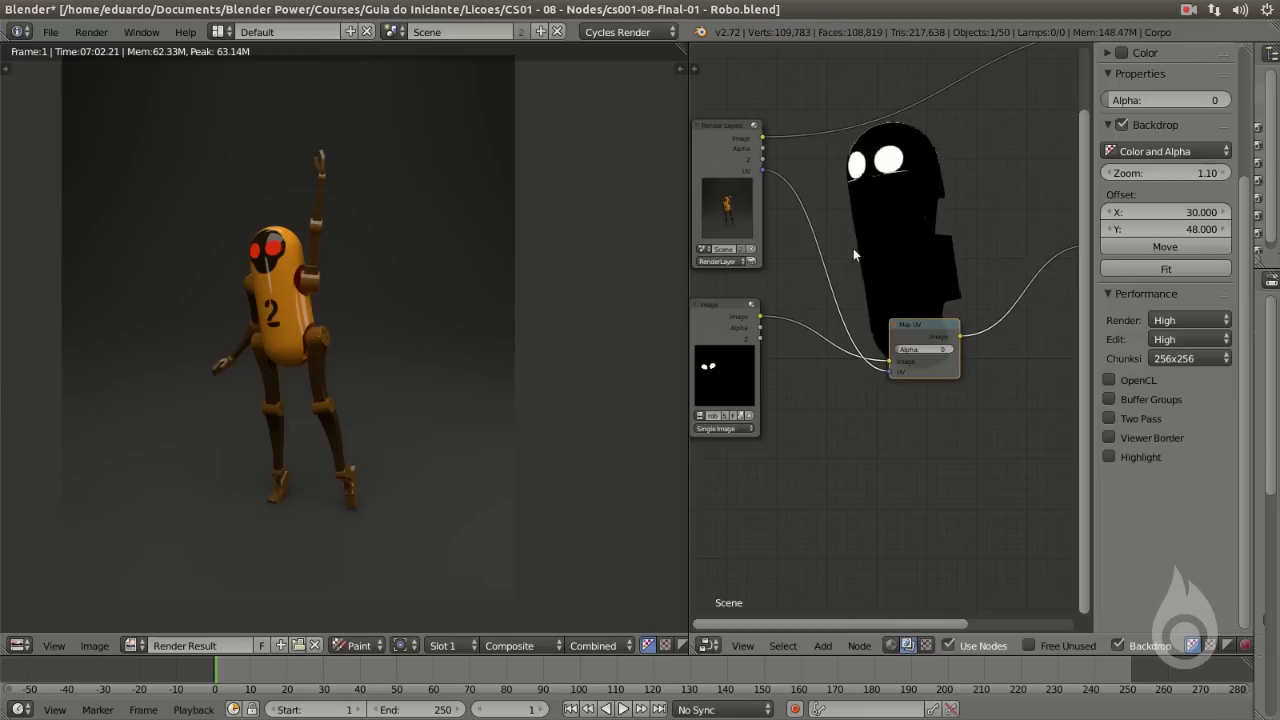
Move the Map UV node clear of the mapped eye mask and enlarge the node editor, hiding its properties region.
left_click(718, 318)
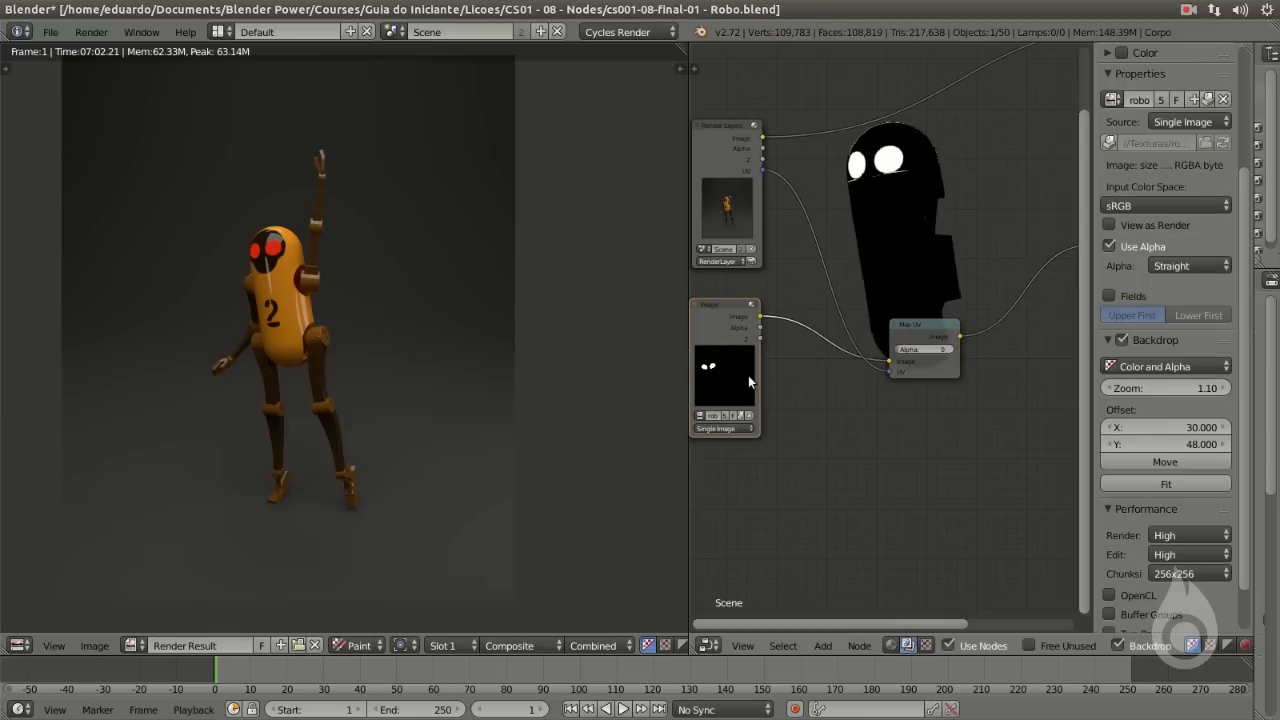
scroll(377, 298, "up", 6)
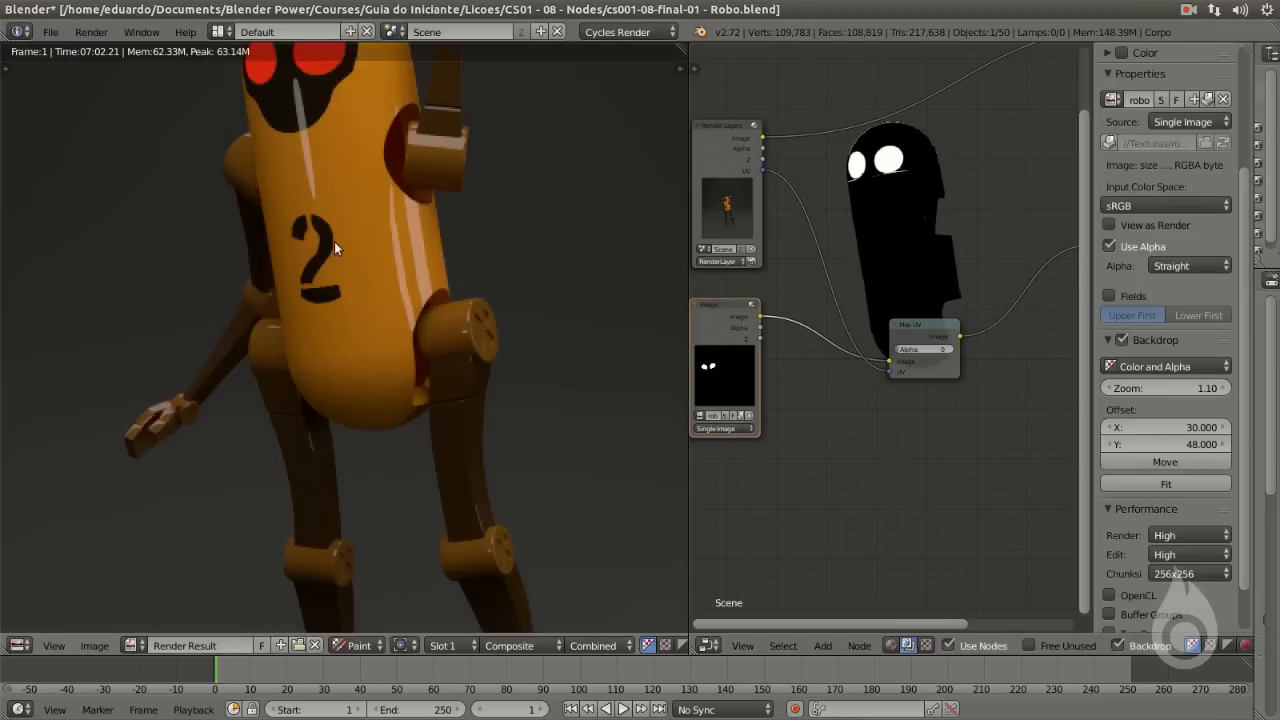
scroll(377, 310, "down", 4)
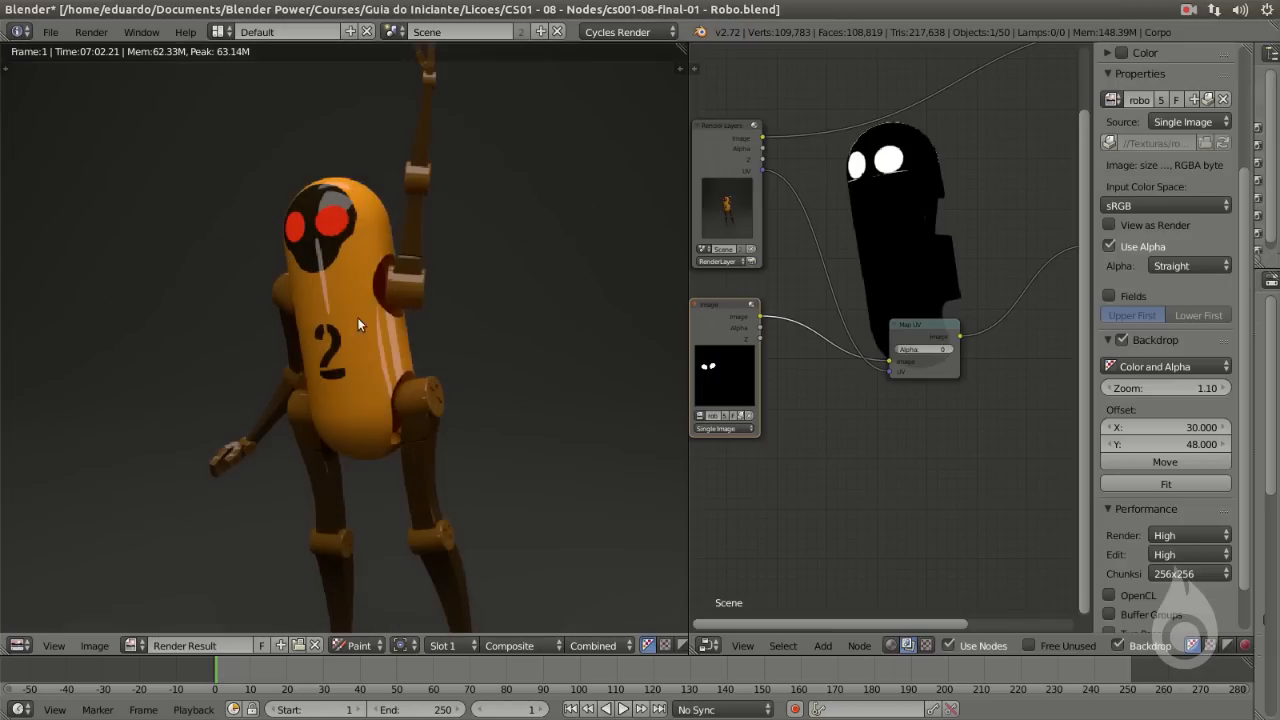
scroll(633, 302, "up", 1)
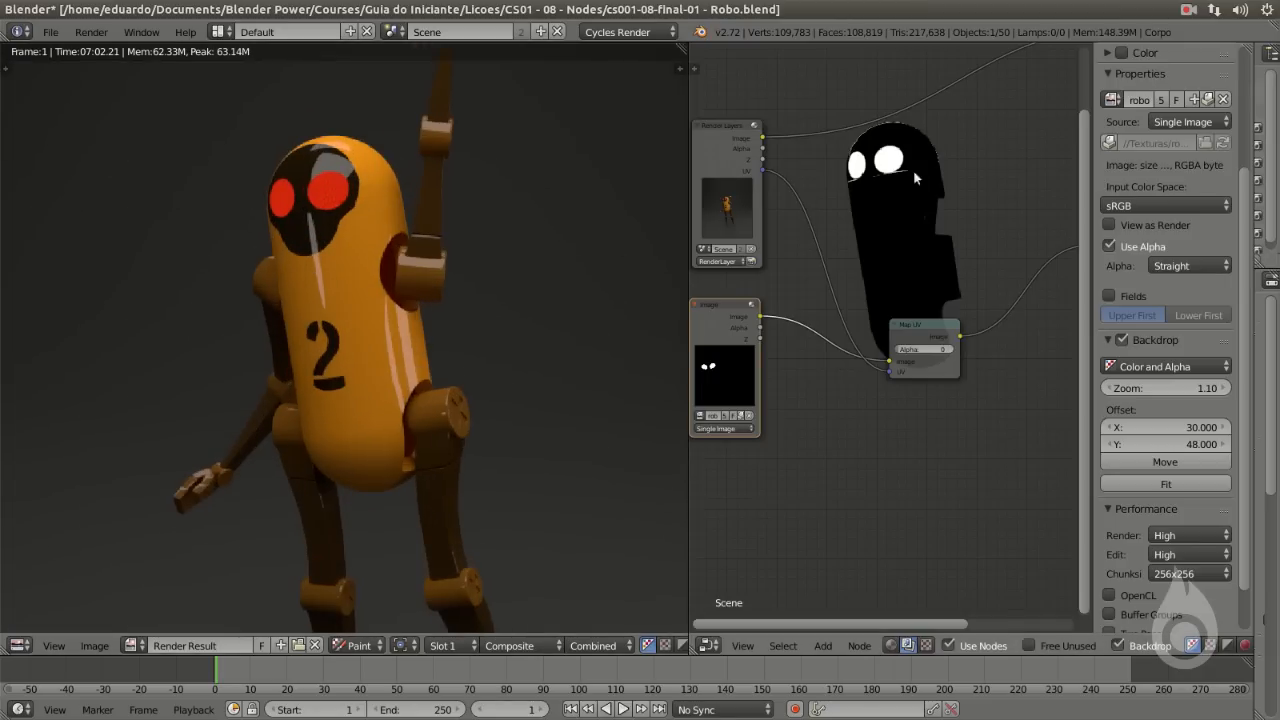
scroll(922, 256, "up", 1)
middle_click_drag(936, 290, 894, 297)
left_click_drag(897, 332, 881, 258)
middle_click_drag(881, 258, 779, 246)
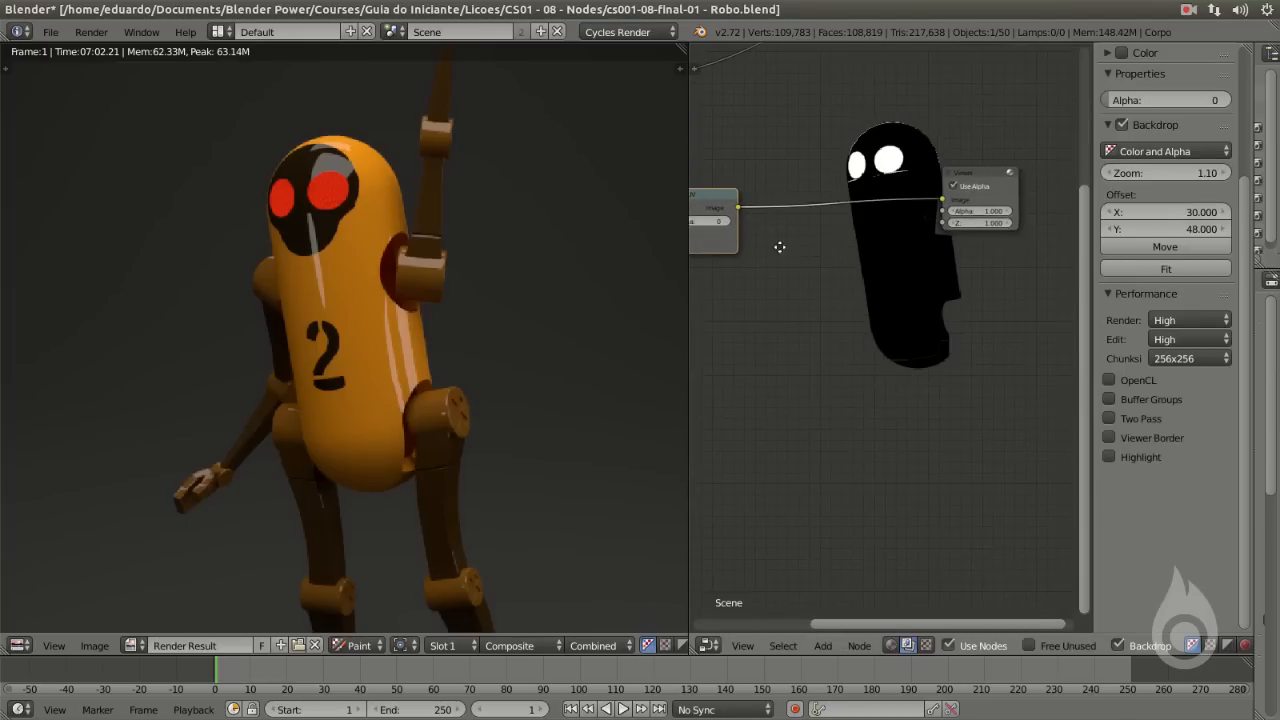
left_click_drag(689, 294, 414, 282)
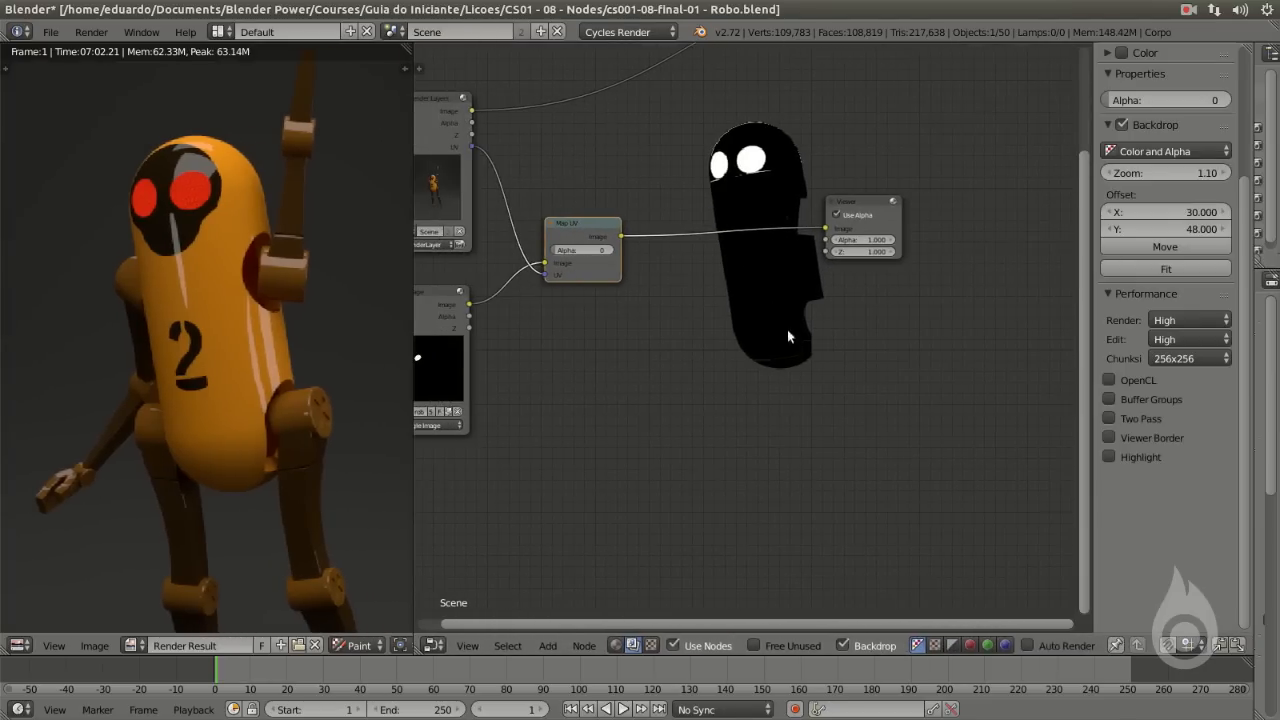
left_click_drag(1092, 338, 1275, 338)
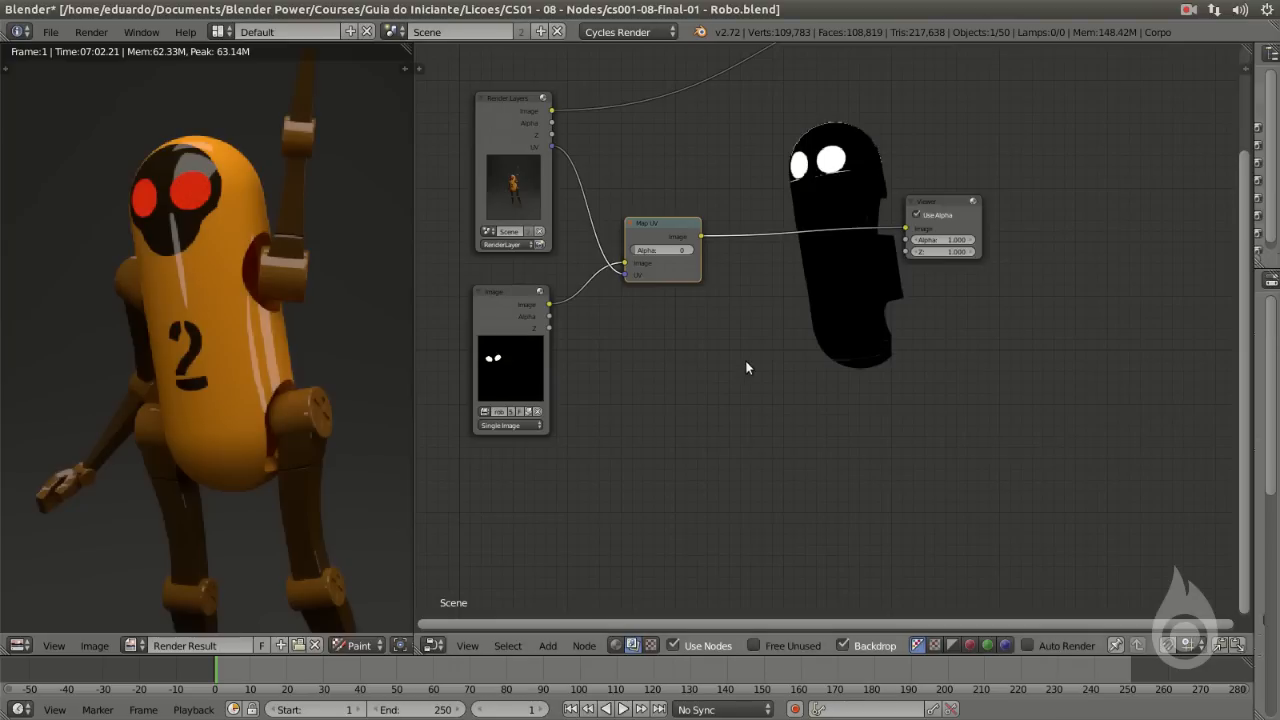
Add a Blur filter node on the link between Map UV and the Viewer.
key("shift+a")
mouse_move(720, 305)
left_click(808, 318)
left_click(747, 190)
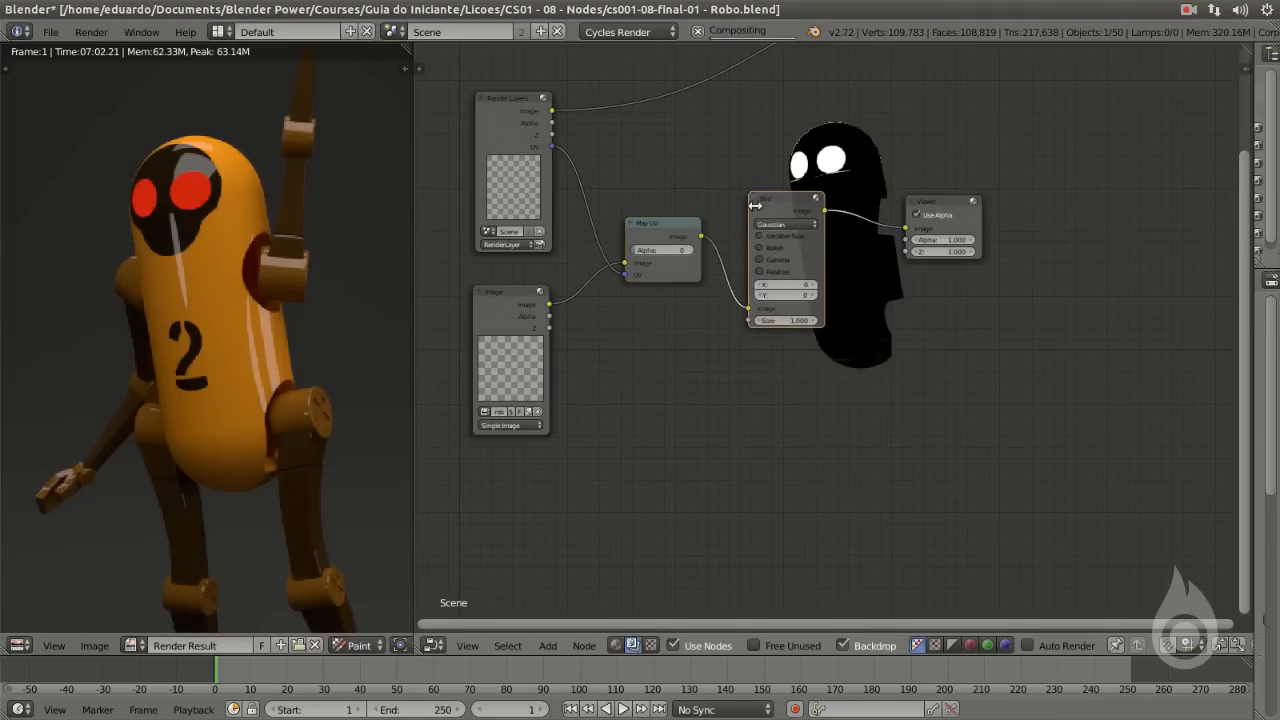
Set the Blur node's filter type to Fast Gaussian with X and Y both at 20.
scroll(805, 224, "up", 1)
scroll(800, 235, "up", 2)
scroll(787, 254, "up", 1)
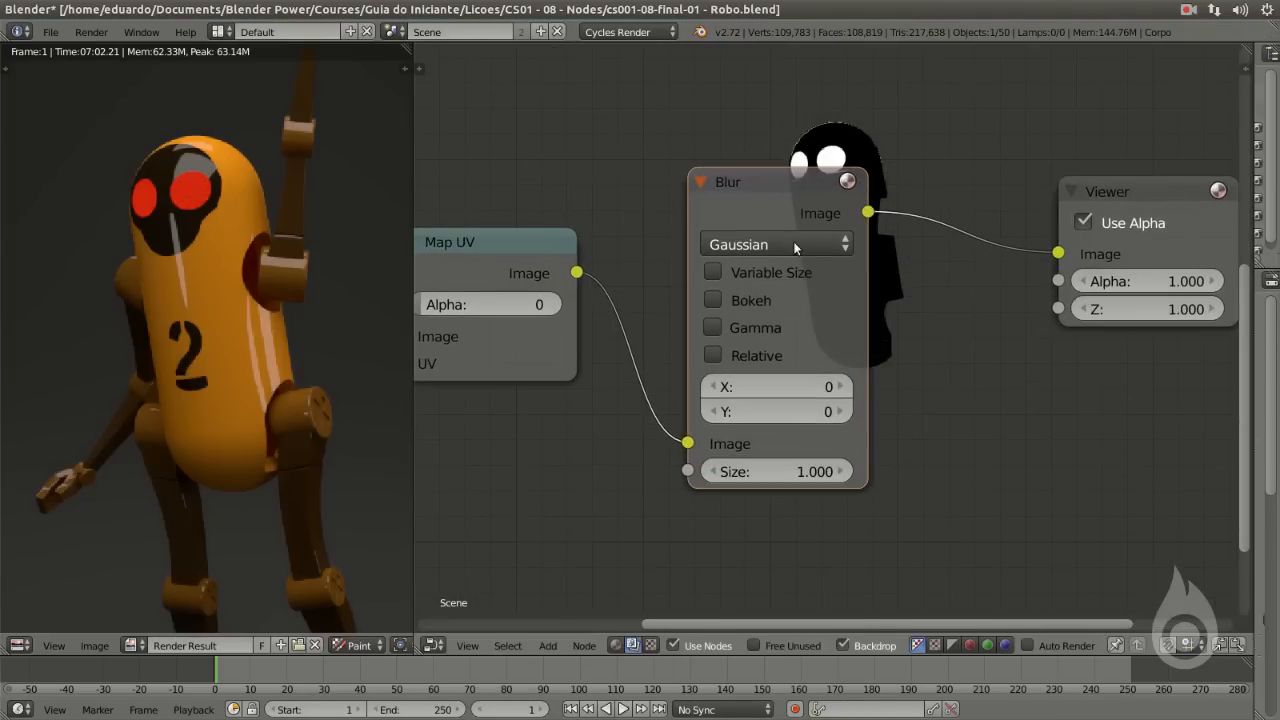
left_click(772, 244)
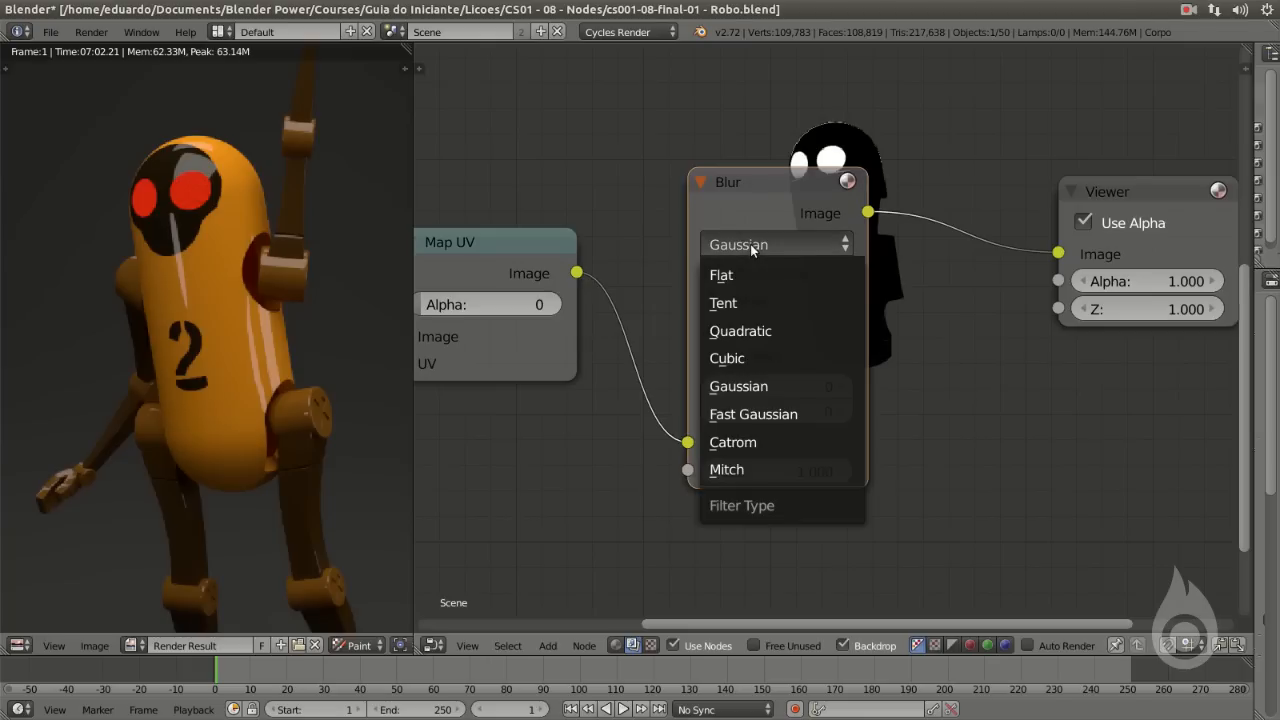
left_click(779, 413)
left_click(795, 303)
type("20")
key("Tab")
type("2")
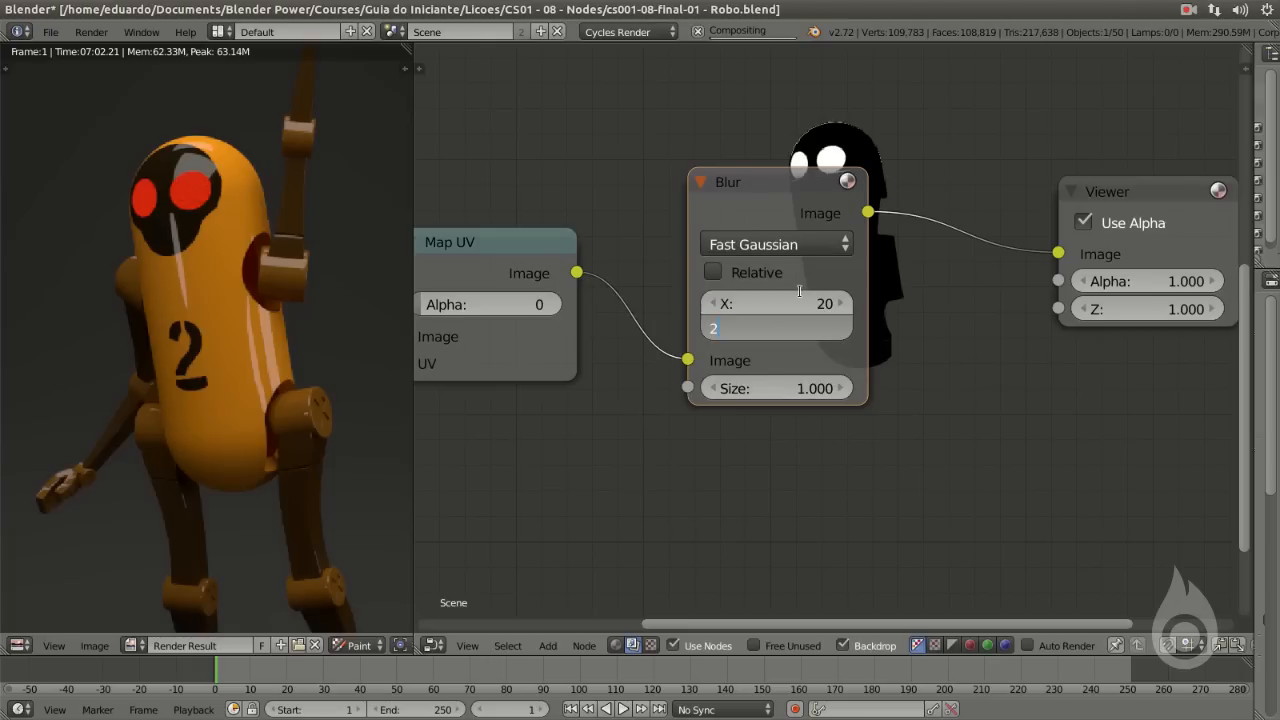
type("0")
key("Return")
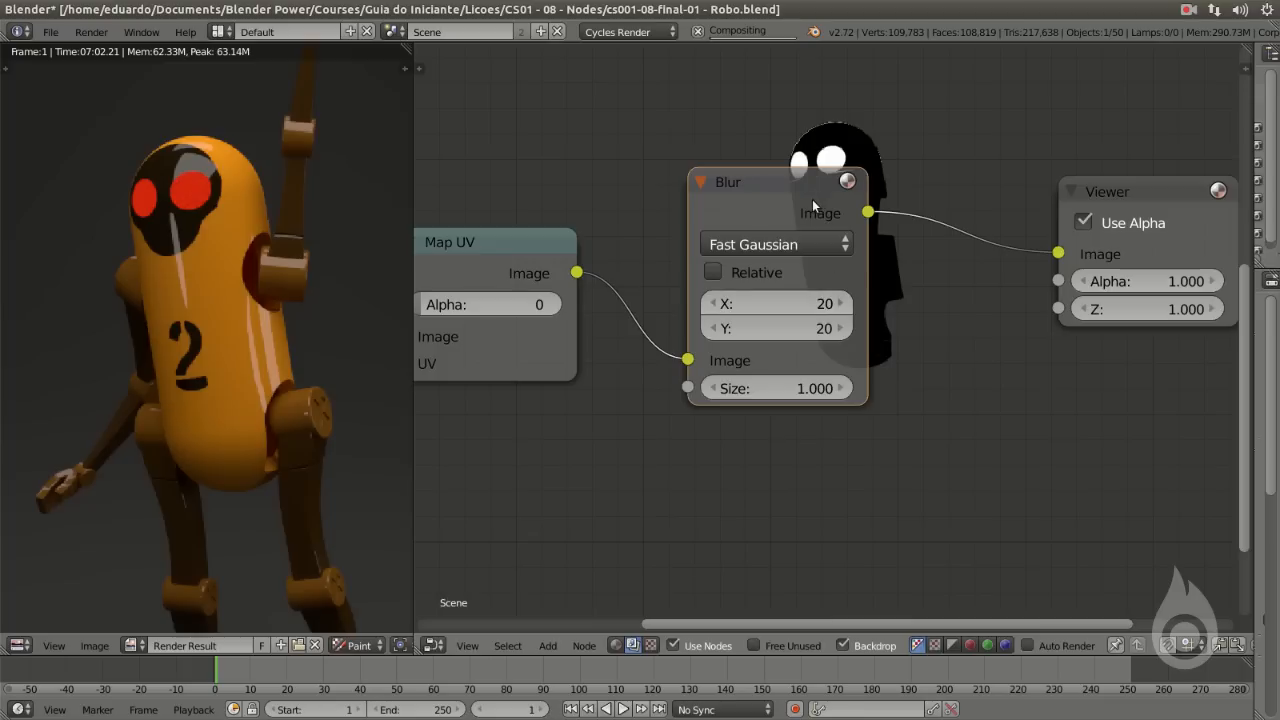
Add a Glare filter node beneath the Blur node and raise both nodes together in the graph.
middle_click_drag(811, 210, 873, 136)
middle_click_drag(803, 304, 772, 410)
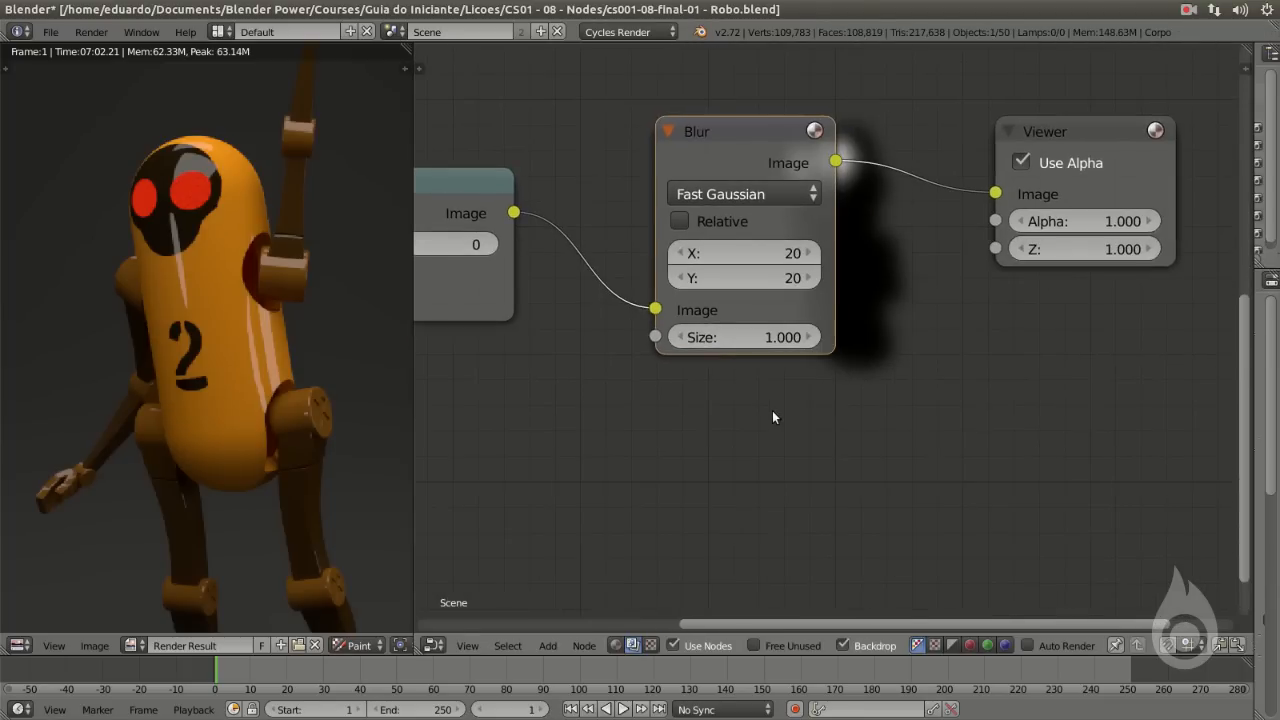
key("shift+a")
mouse_move(737, 413)
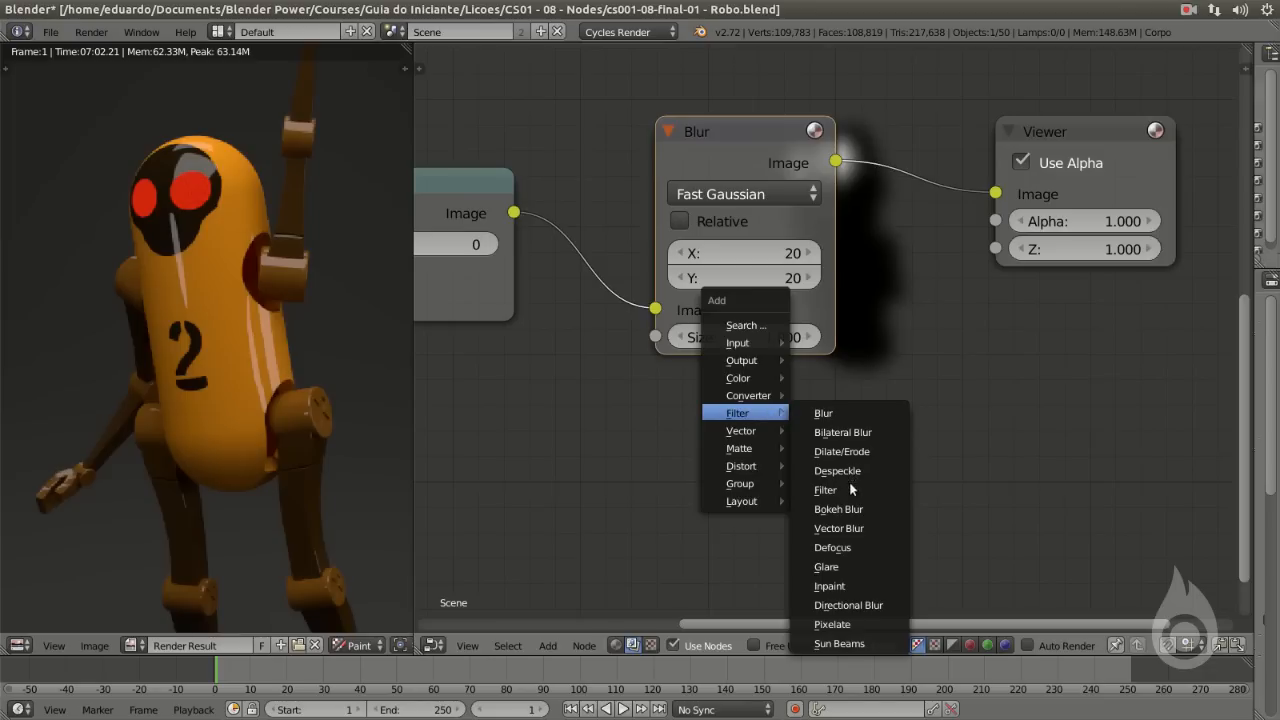
left_click(852, 566)
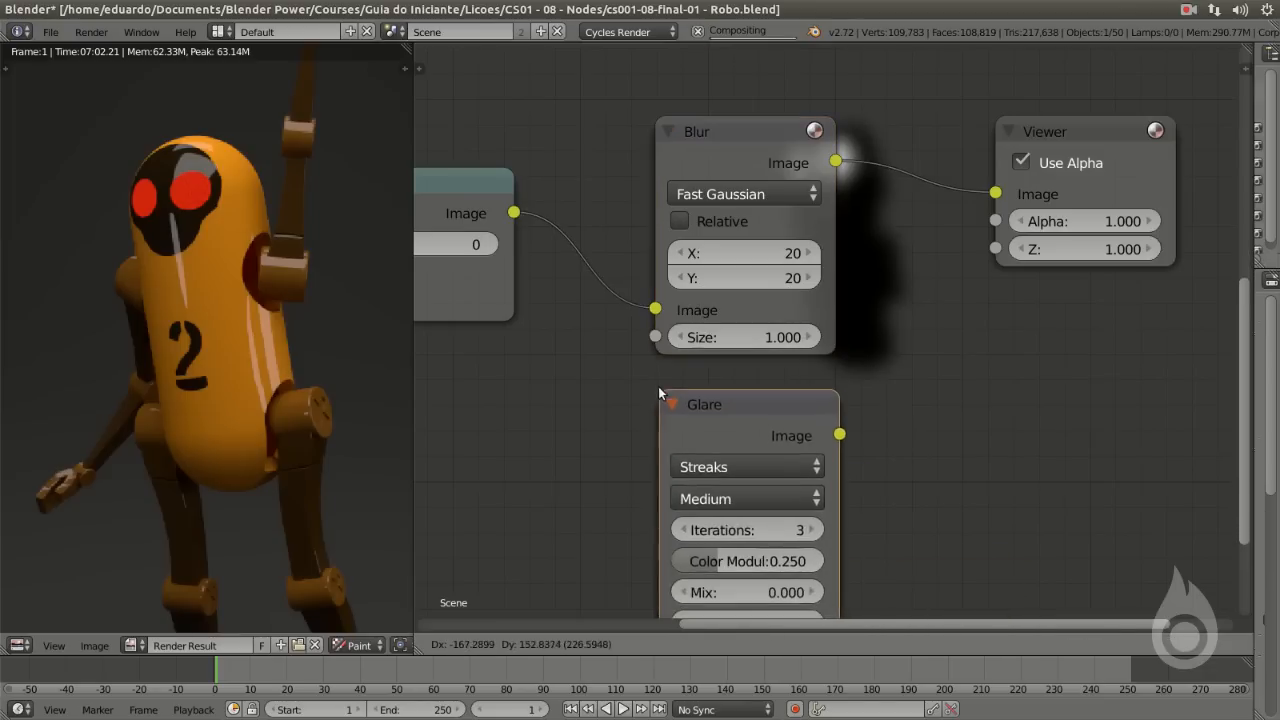
scroll(684, 390, "down", 1)
scroll(684, 389, "down", 3)
right_click(725, 251, "shift")
key("g")
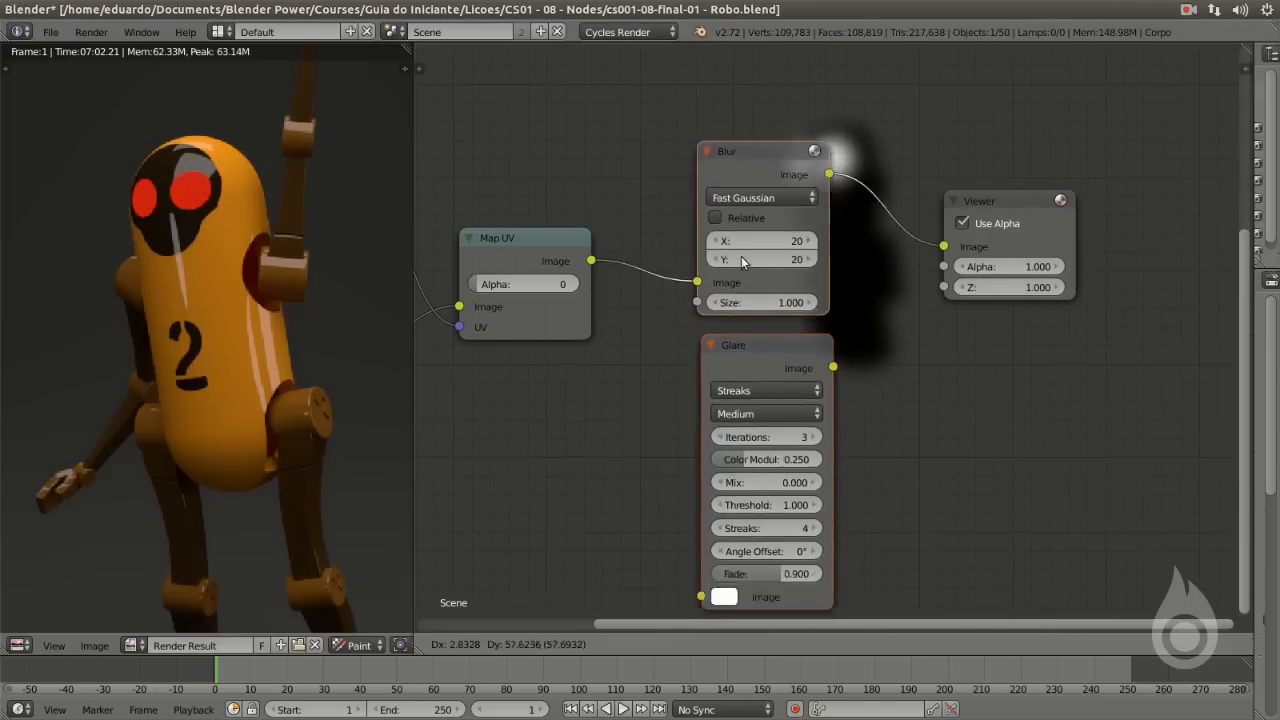
left_click(746, 220)
Link the Map UV image output through the Glare node to the Viewer, and move the Viewer farther from Glare.
left_click_drag(592, 261, 706, 535)
middle_click_drag(905, 299, 746, 377)
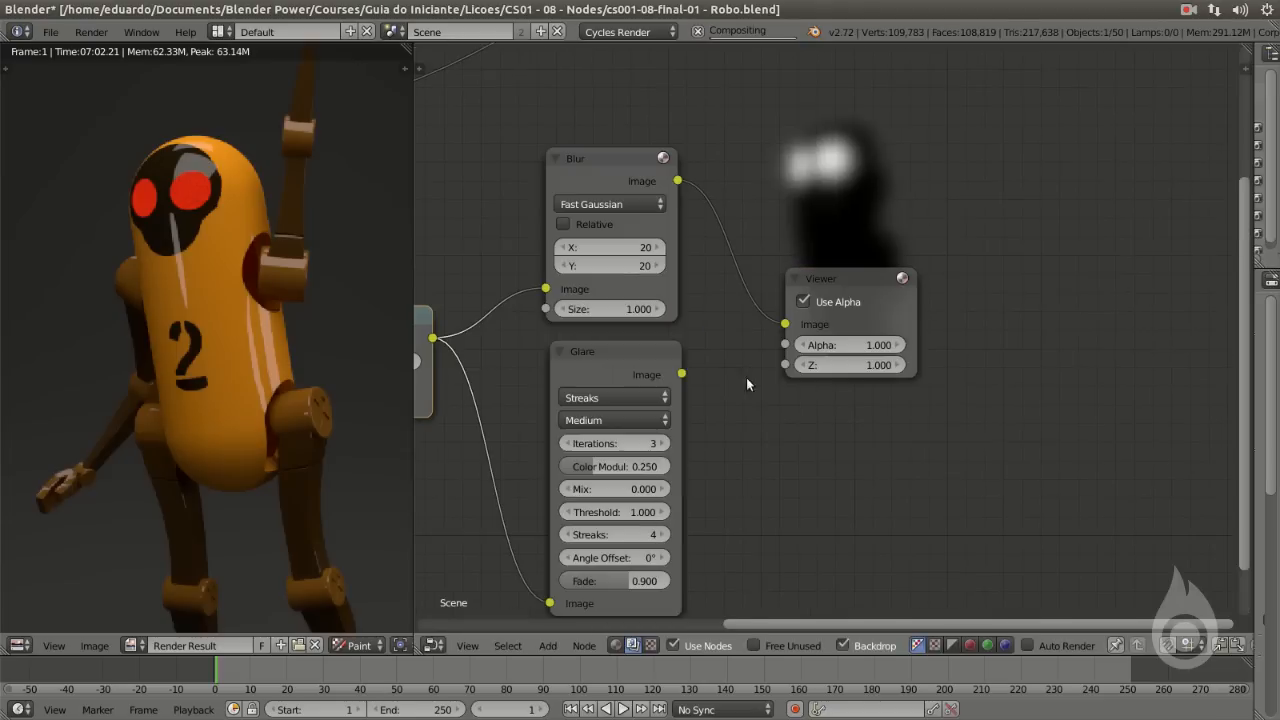
left_click_drag(688, 373, 787, 325)
left_click_drag(854, 282, 915, 282)
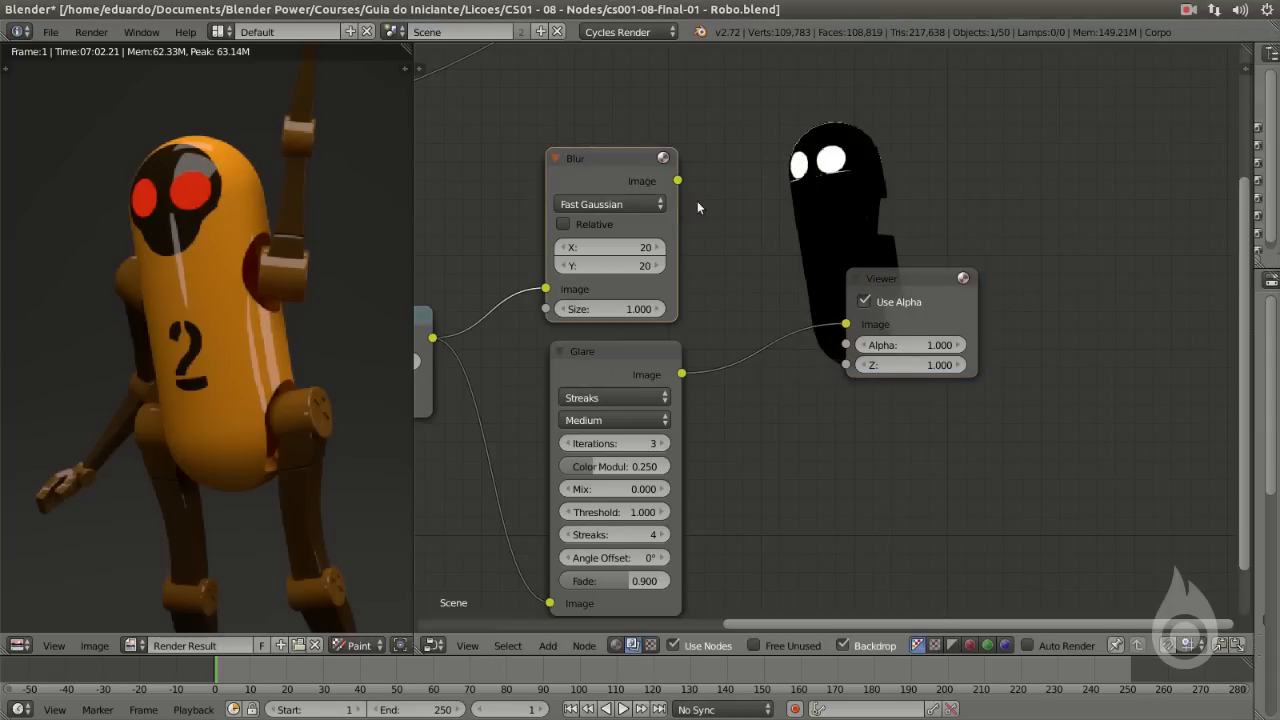
Set the Glare node's iterations to 4, mix to 1 and threshold to 0.
middle_click_drag(716, 276, 762, 156)
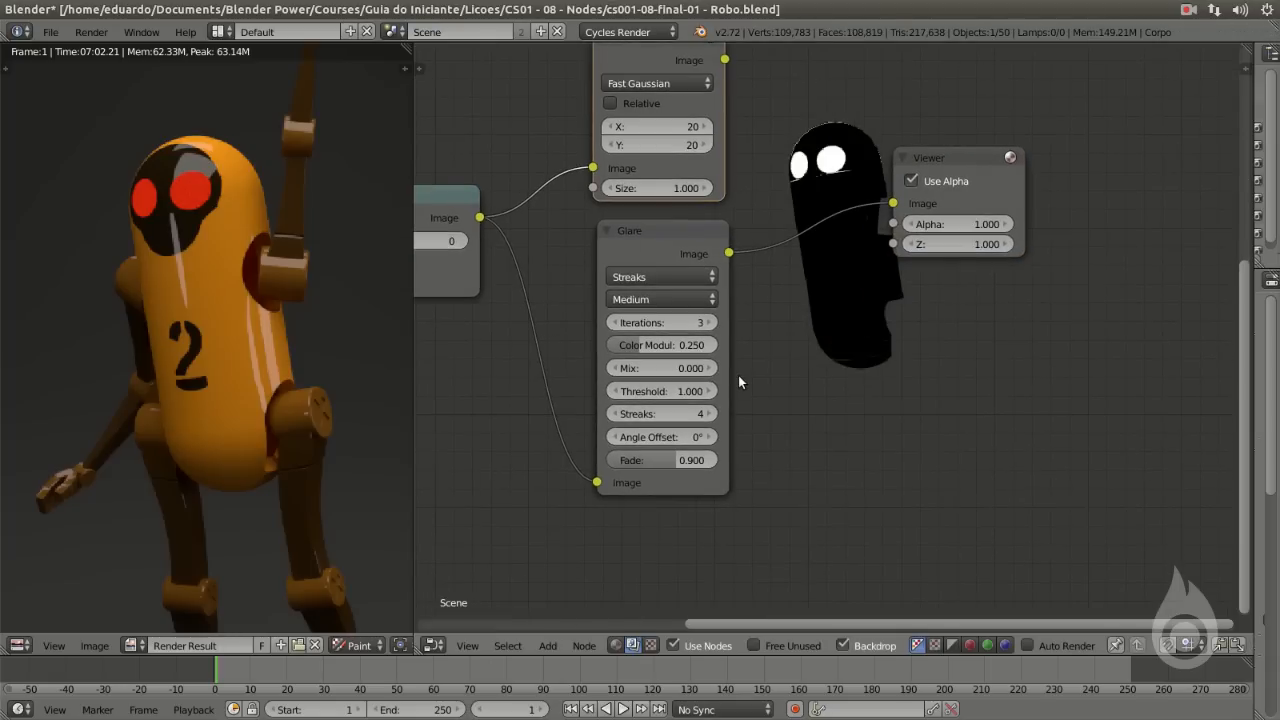
left_click(722, 310)
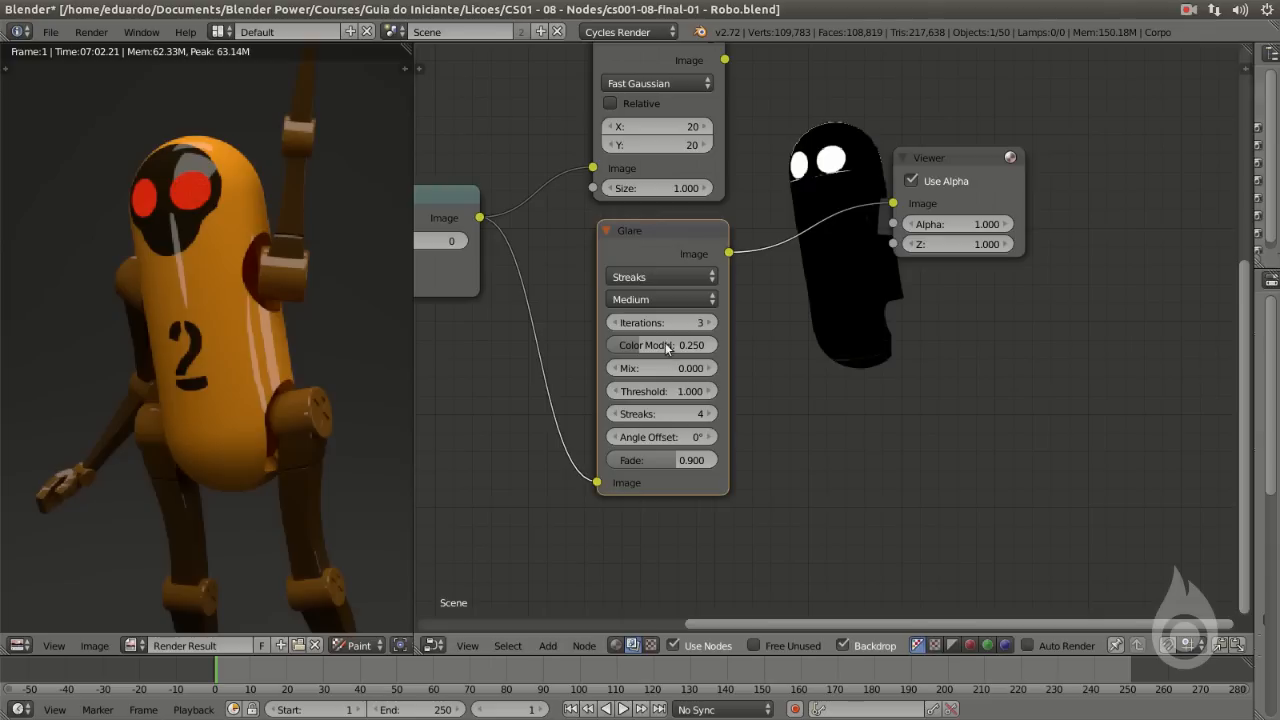
left_click(709, 323)
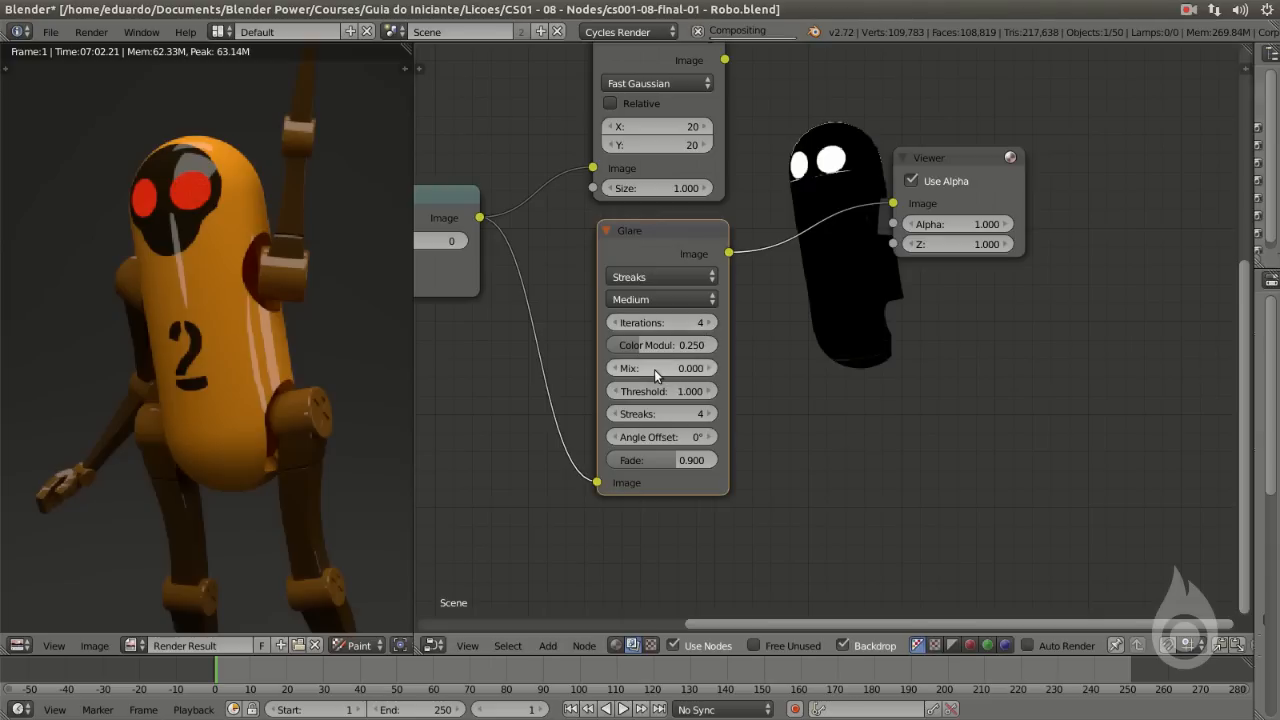
left_click(658, 368)
type("1")
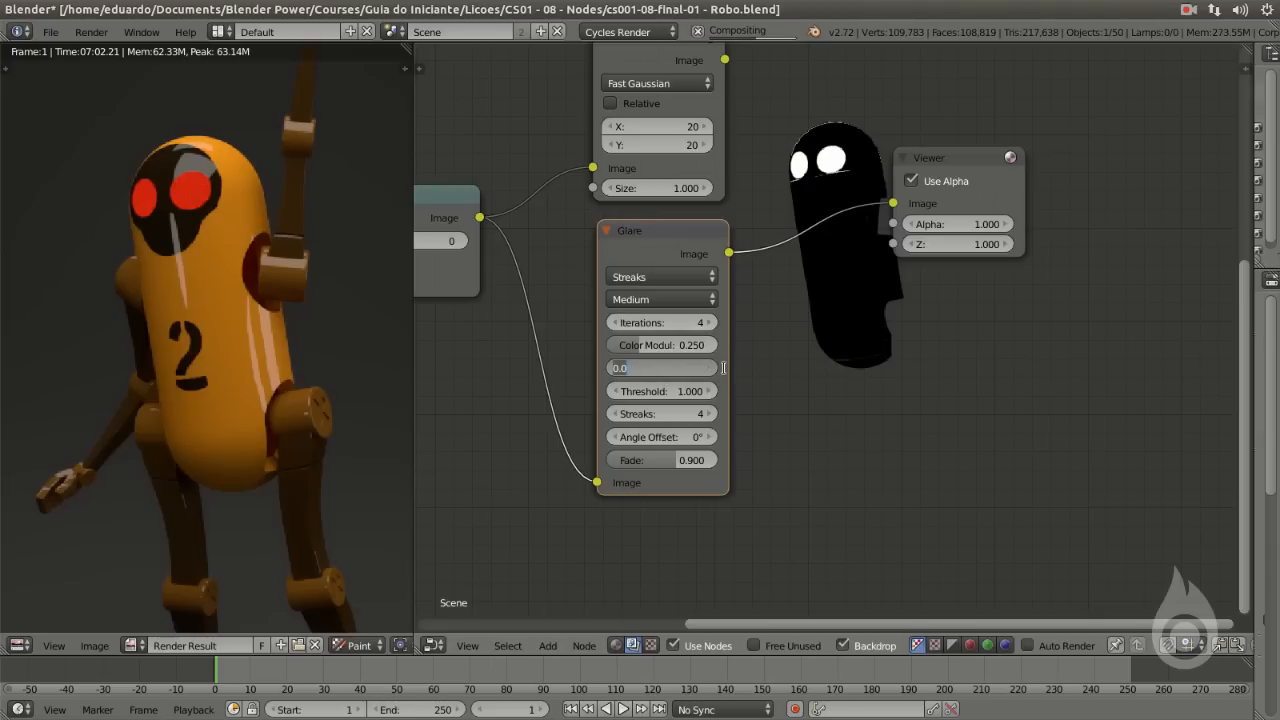
key("Return")
left_click(663, 390)
type("0")
key("Return")
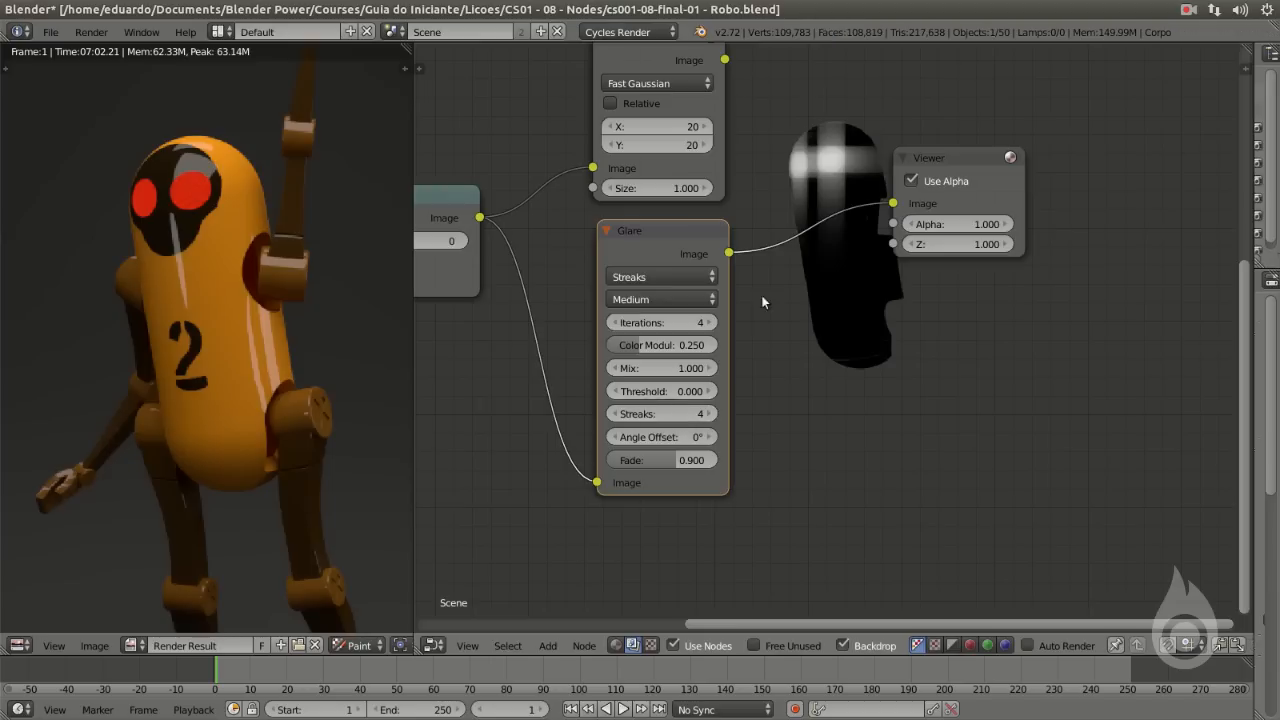
Set the Glare node's streaks to 2 and its angle offset to 6°.
left_click(612, 413)
left_click(612, 413)
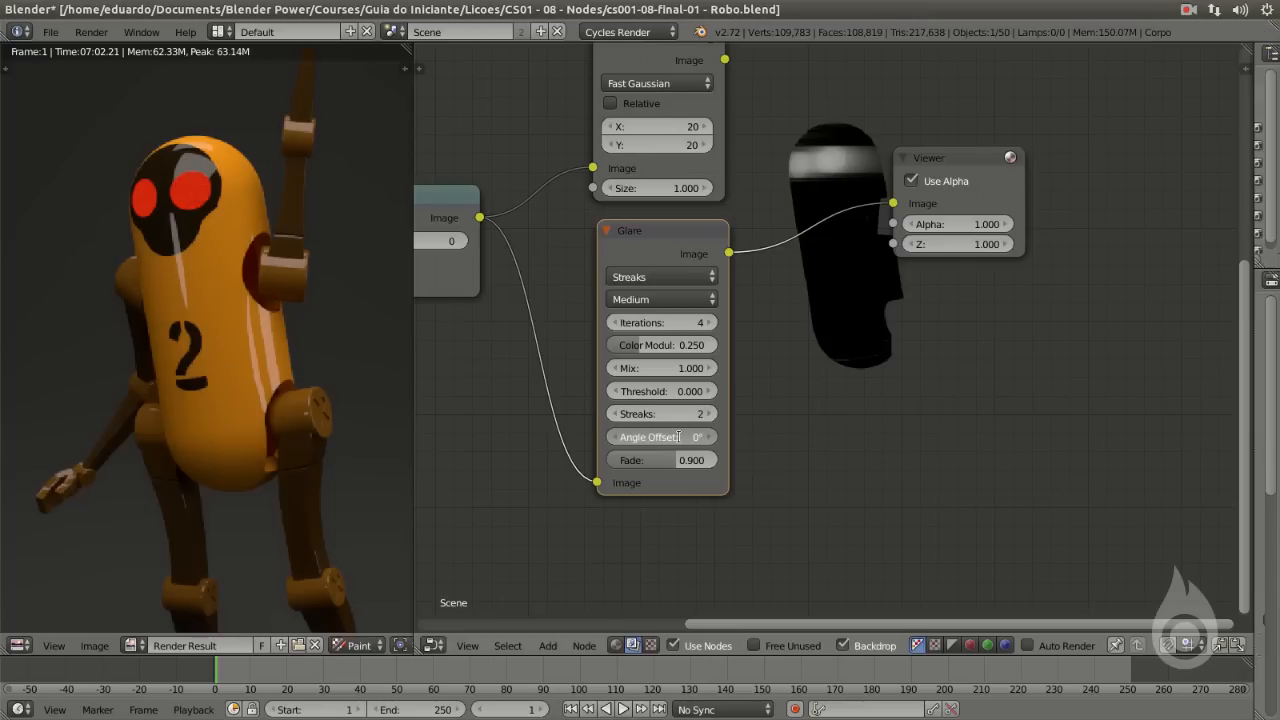
left_click_drag(679, 437, 679, 437)
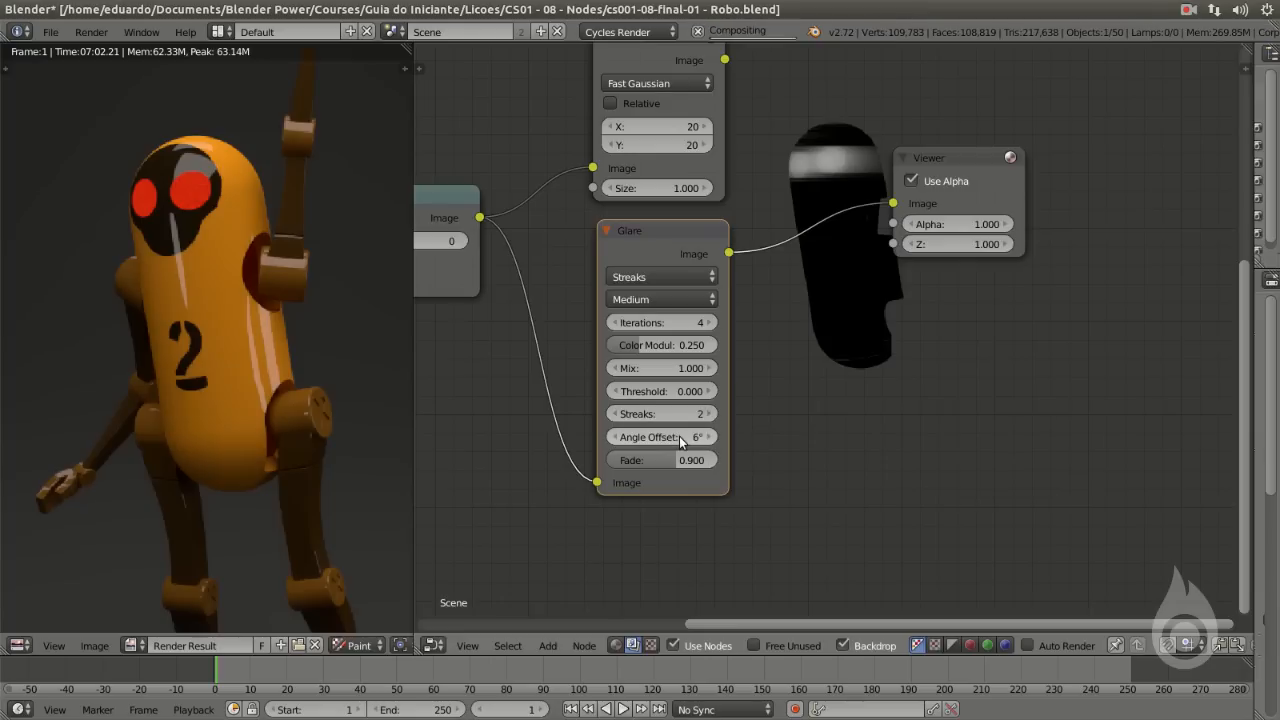
Move the Viewer node clear of the backdrop robot and shift the Glare node toward it, leaving space after Map UV.
scroll(953, 125, "down", 1)
left_click(865, 190)
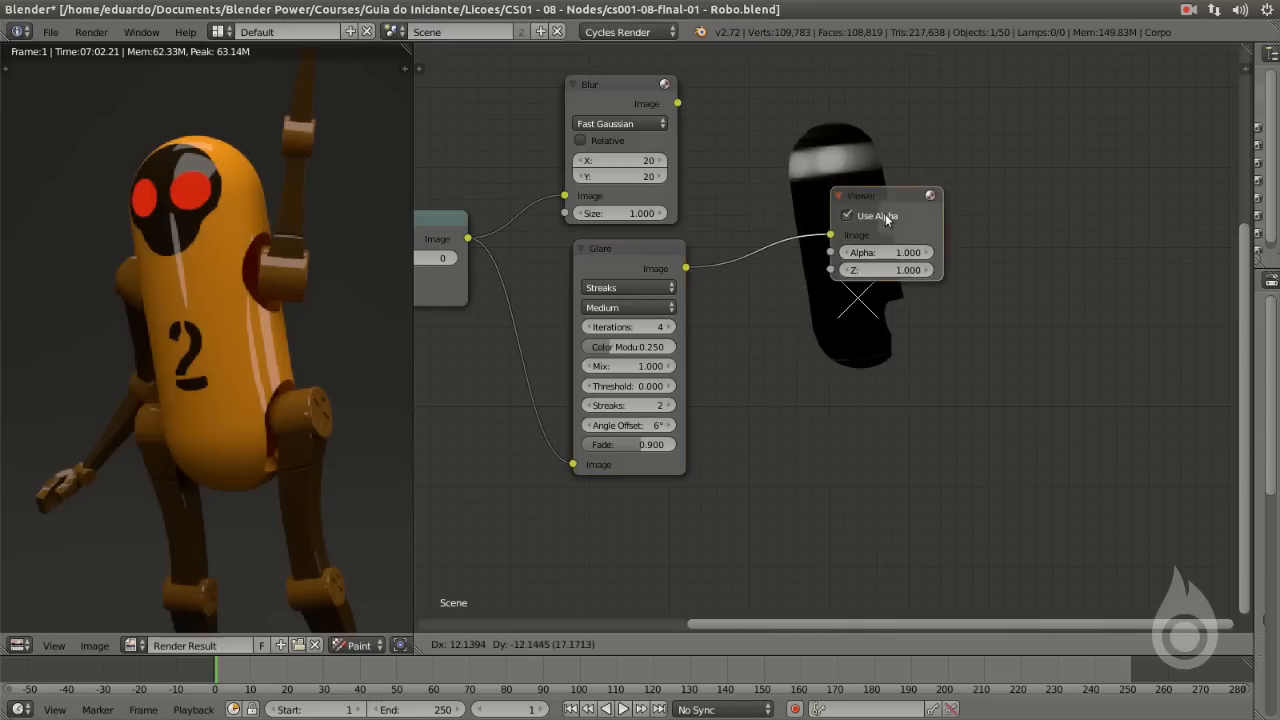
left_click_drag(865, 187, 946, 287)
scroll(805, 150, "up", 2)
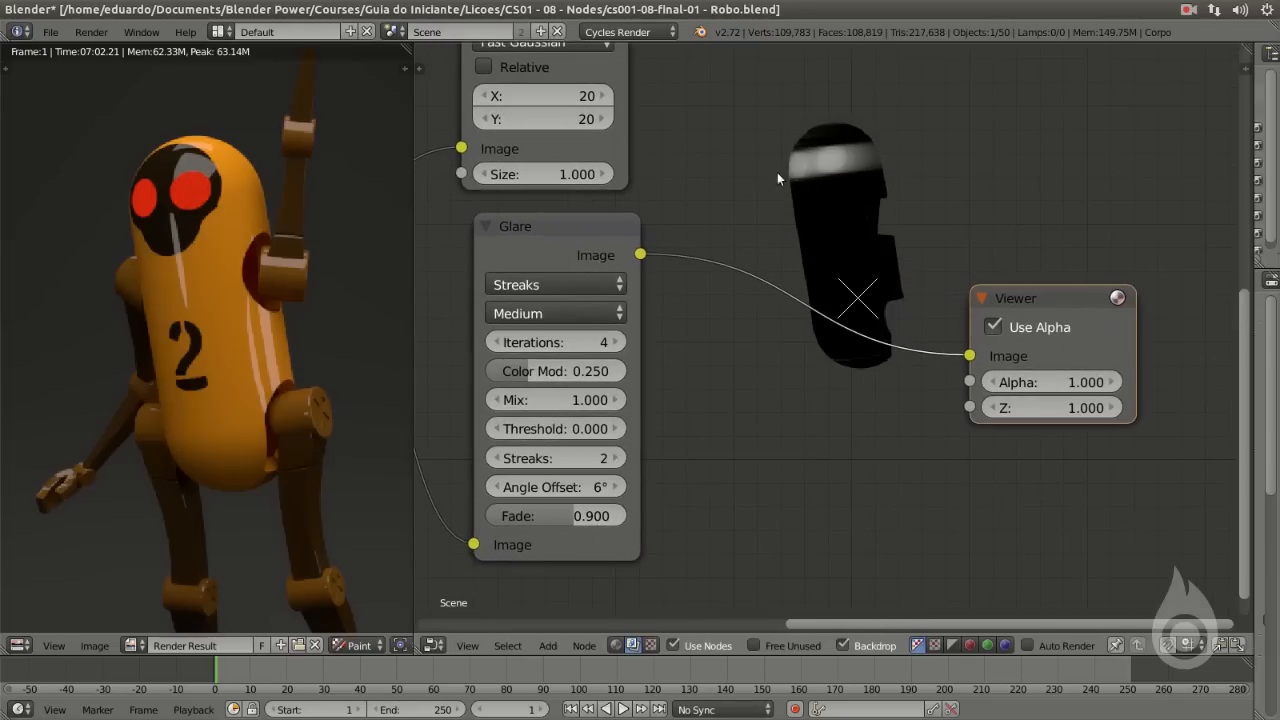
scroll(727, 285, "down", 3)
left_click_drag(680, 241, 817, 259)
Insert an Alpha Over color node on the link between Map UV and Glare.
key("shift+a")
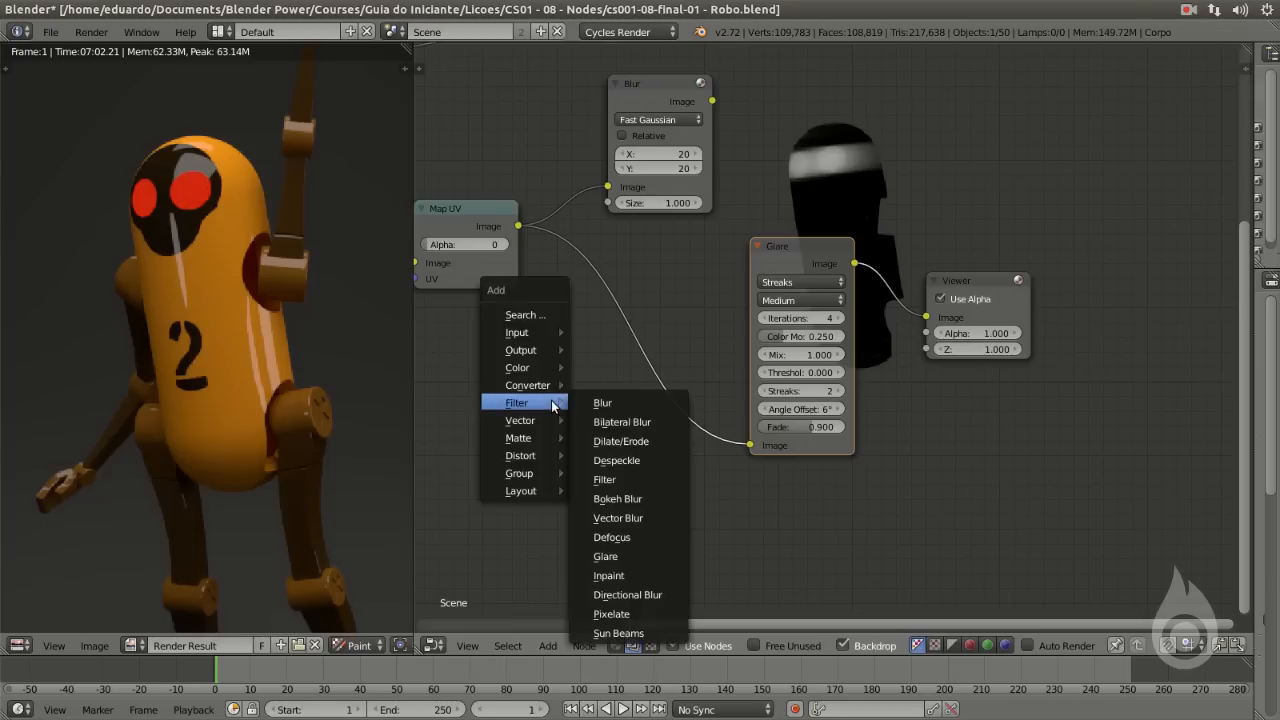
mouse_move(520, 369)
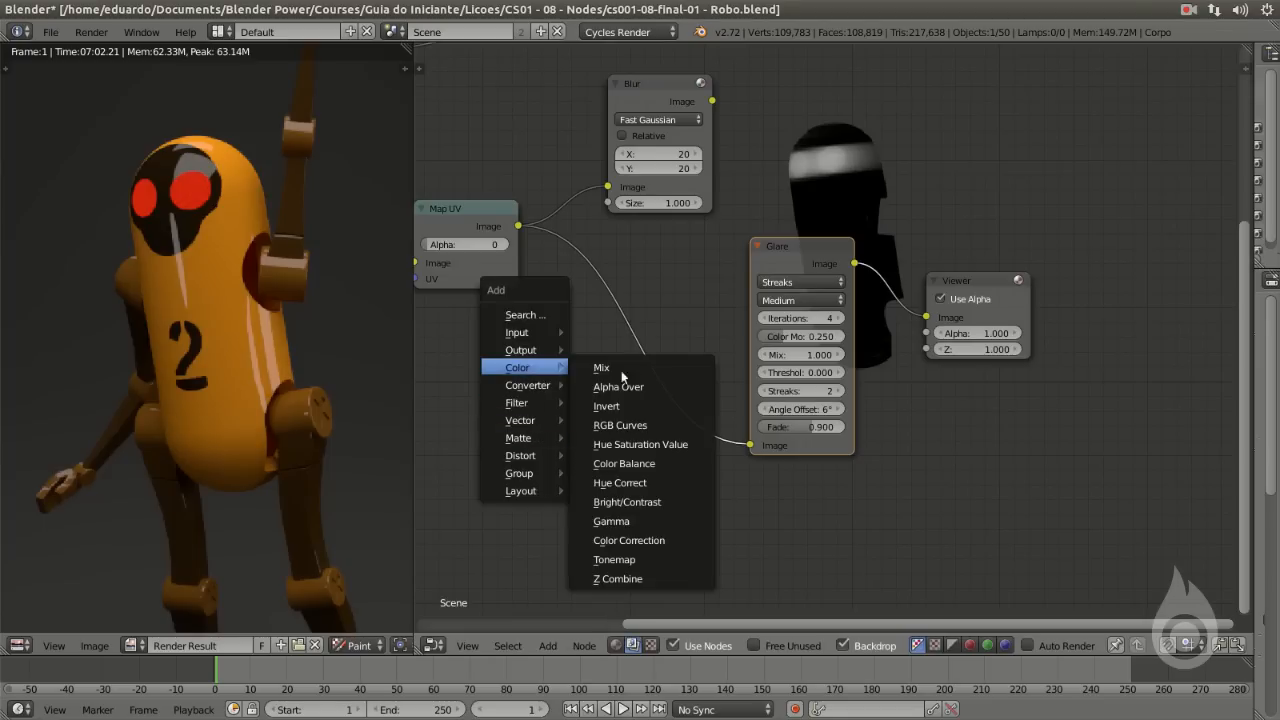
left_click(650, 388)
left_click(597, 296)
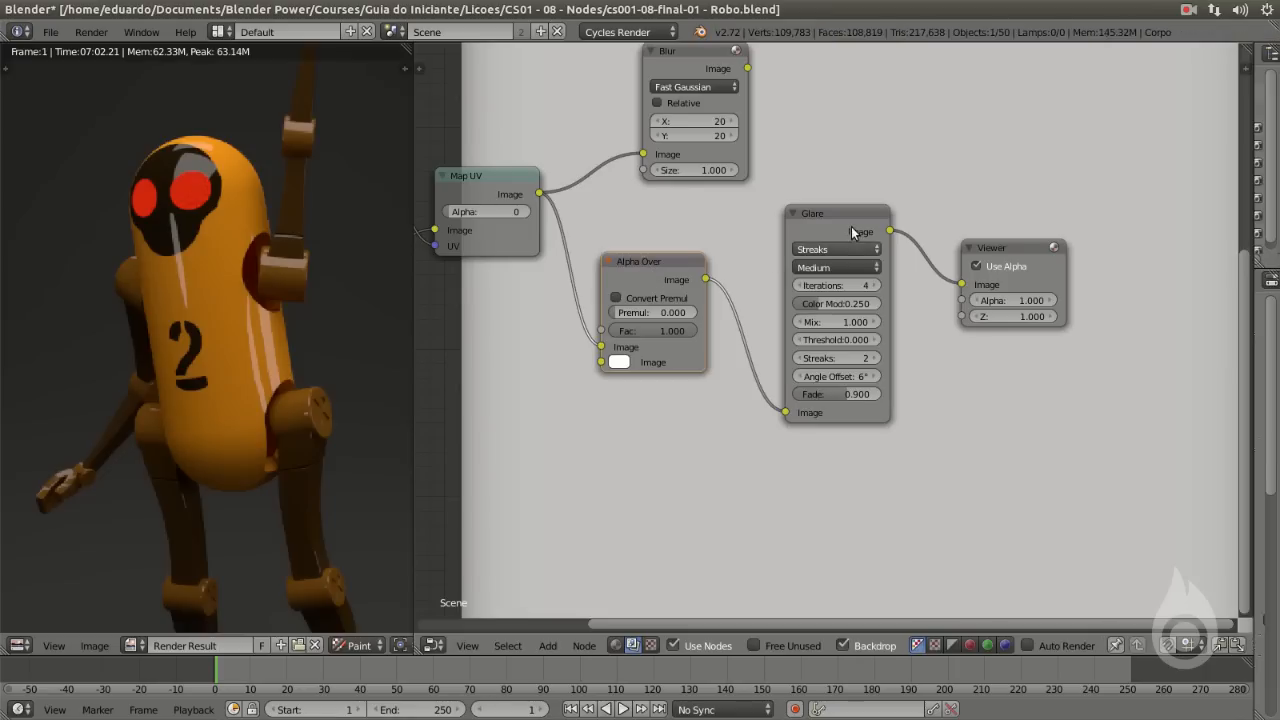
Move the Alpha Over, Glare and Viewer nodes together farther away from Map UV.
left_click(851, 226, "shift")
left_click(1012, 245, "shift")
left_click_drag(620, 369, 813, 408)
middle_click_drag(813, 408, 747, 390)
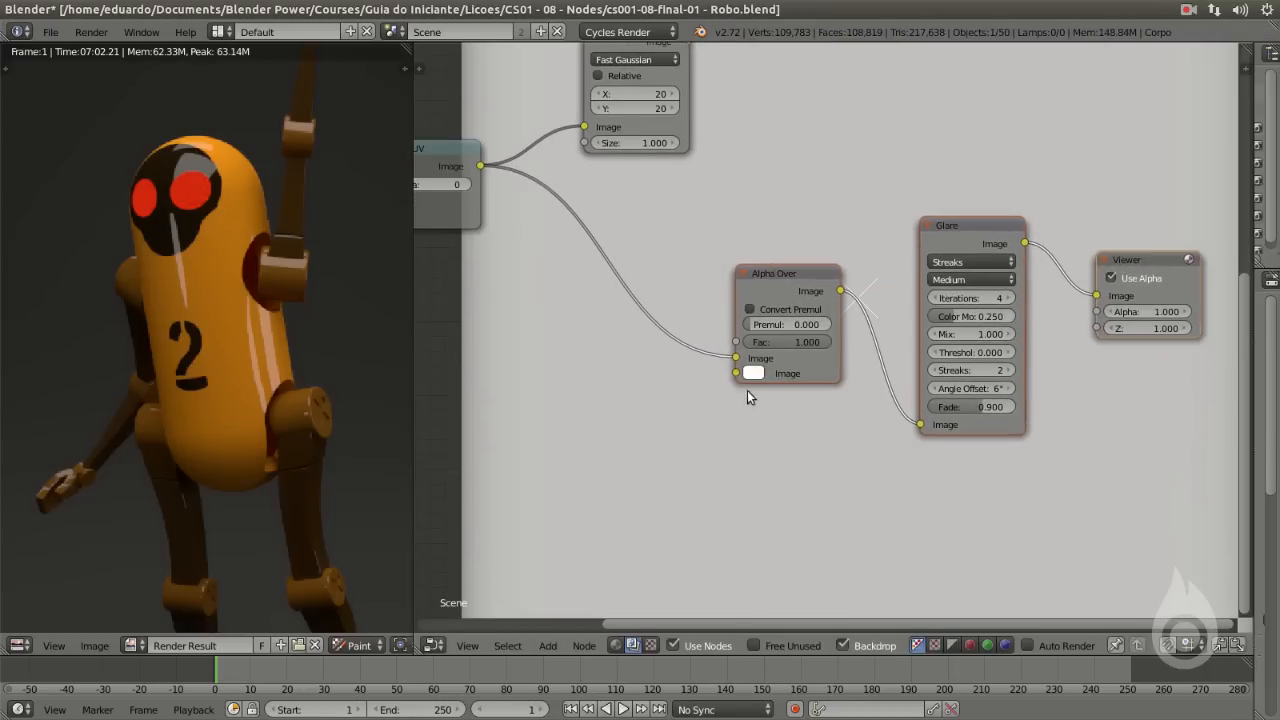
Add a Separate RGBA node fed by the Map UV image and link its A output to Alpha Over's Fac input.
key("shift+a")
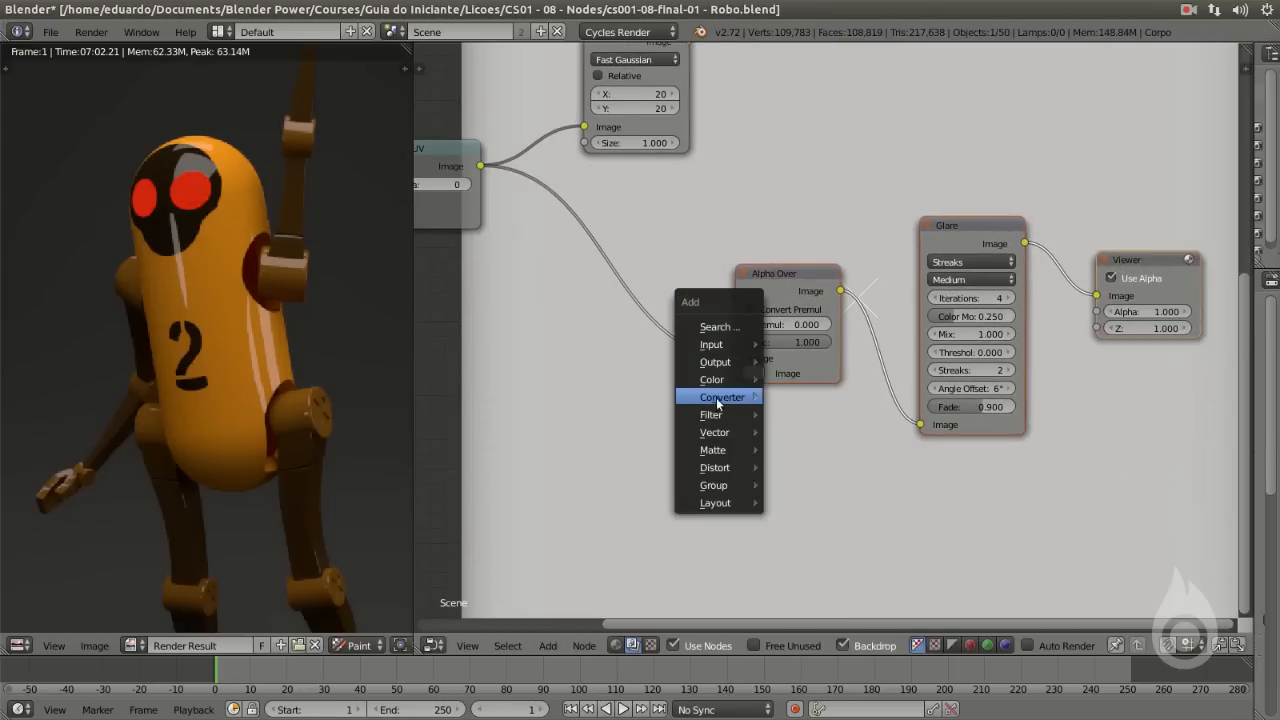
mouse_move(716, 398)
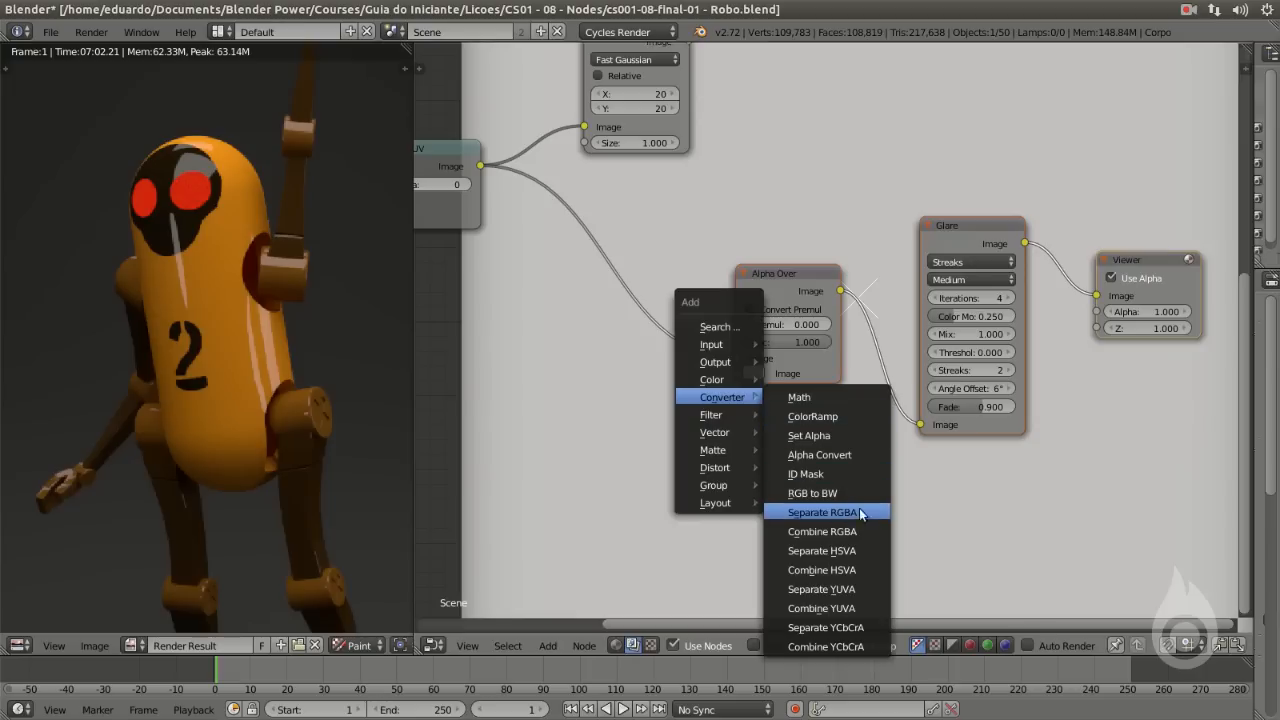
left_click(858, 509)
left_click(490, 258)
left_click_drag(480, 165, 502, 372)
left_click_drag(605, 357, 753, 346)
Reconnect the Map UV link to Alpha Over's second image input and set the first image color to black.
left_click(768, 273)
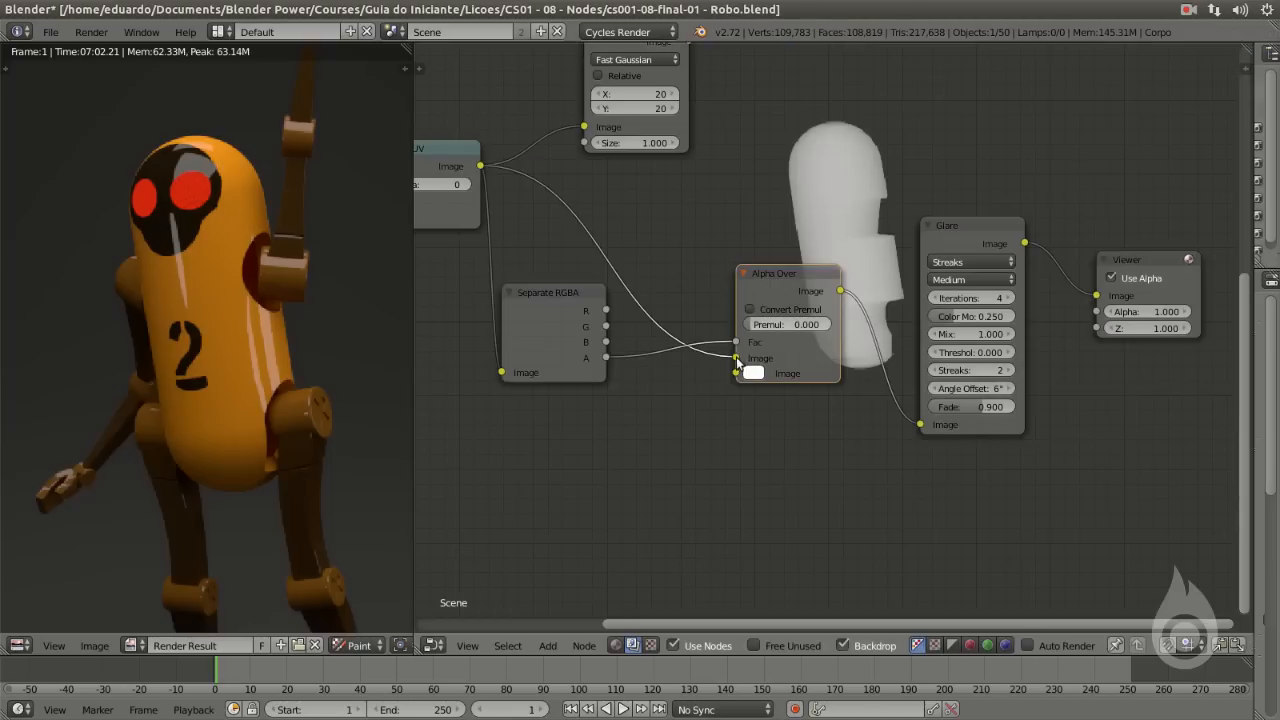
left_click_drag(736, 358, 737, 375)
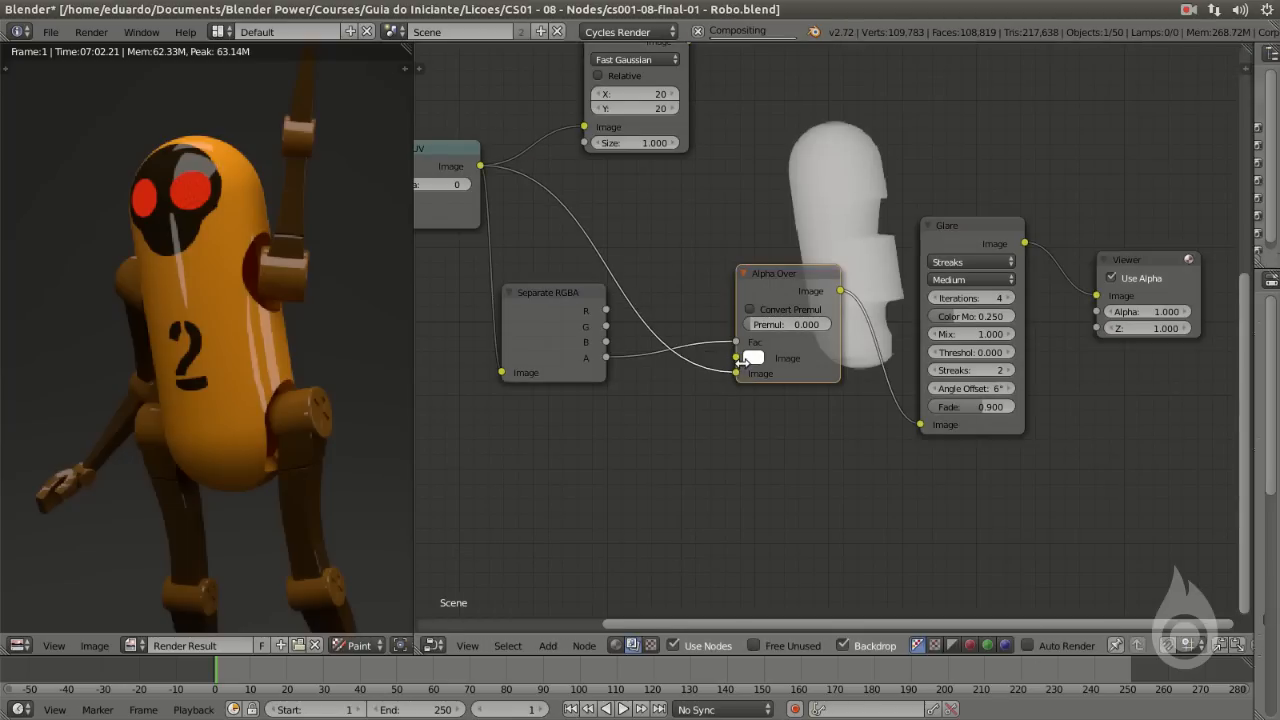
left_click(755, 359)
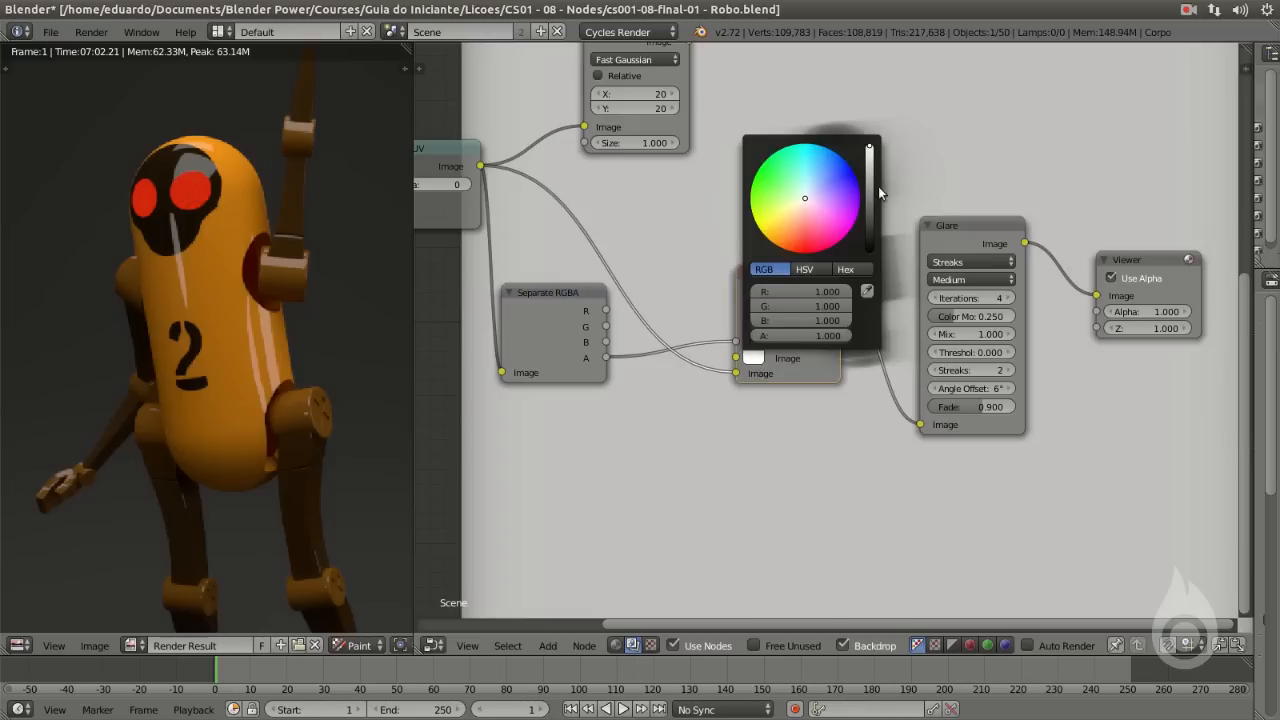
left_click_drag(870, 175, 870, 320)
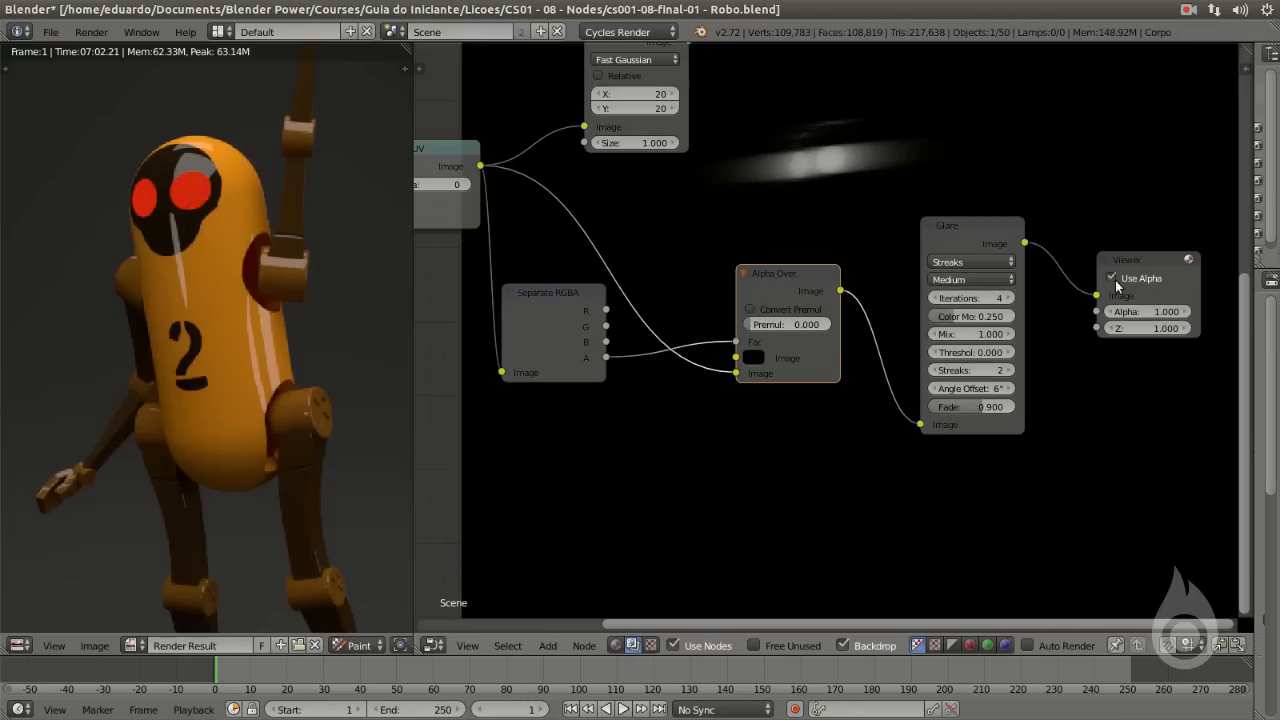
Preview the Map UV, Alpha Over and Glare outputs in turn through the Viewer.
middle_click_drag(540, 199, 580, 207)
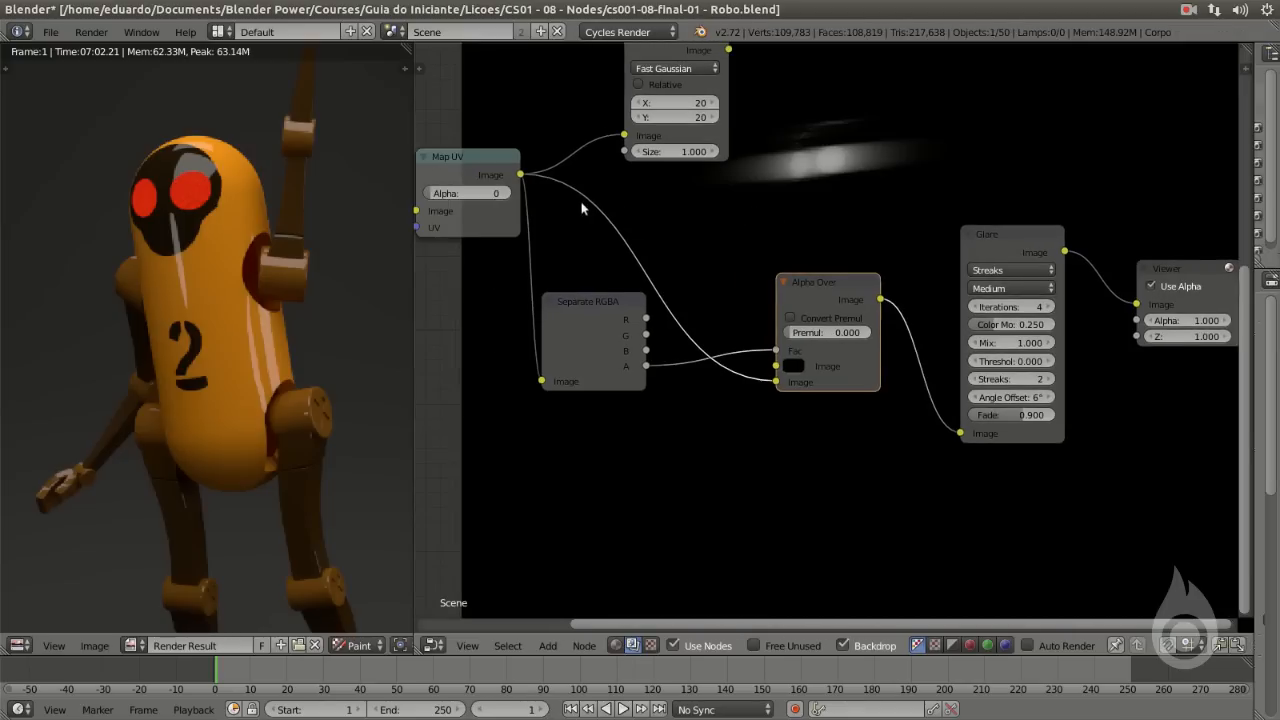
left_click(468, 168, "ctrl+shift")
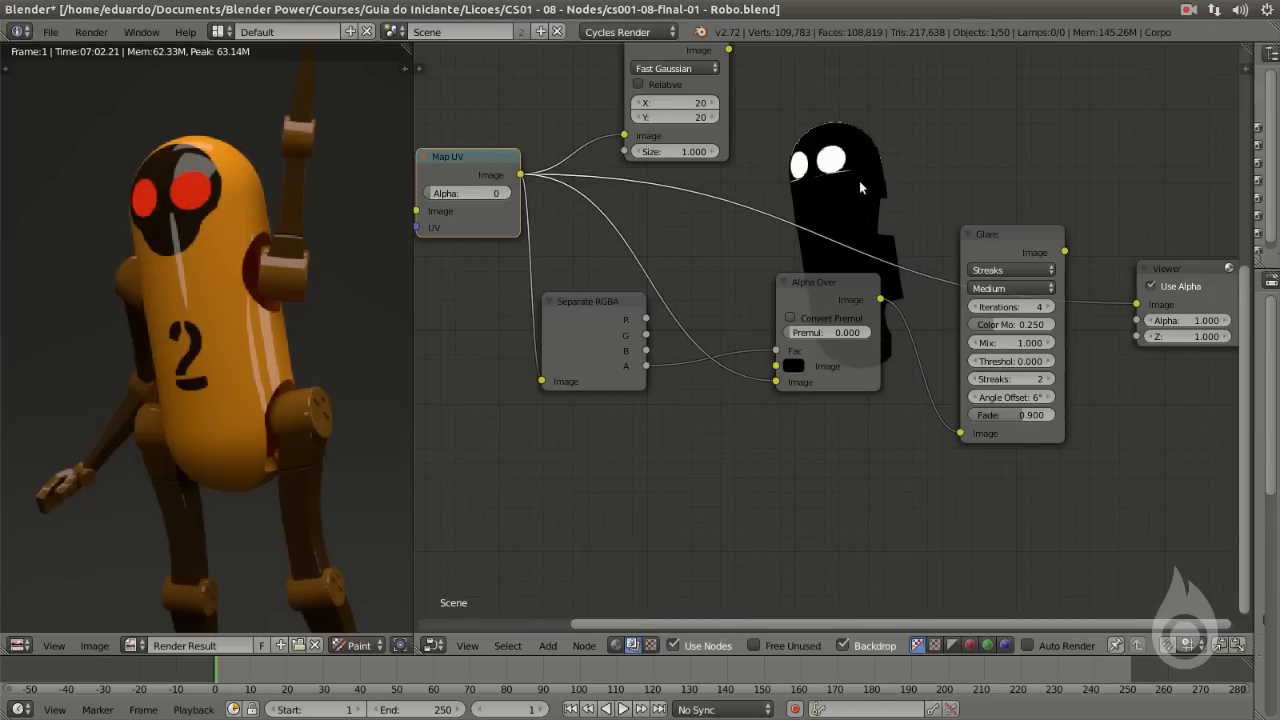
left_click(815, 285, "ctrl+shift")
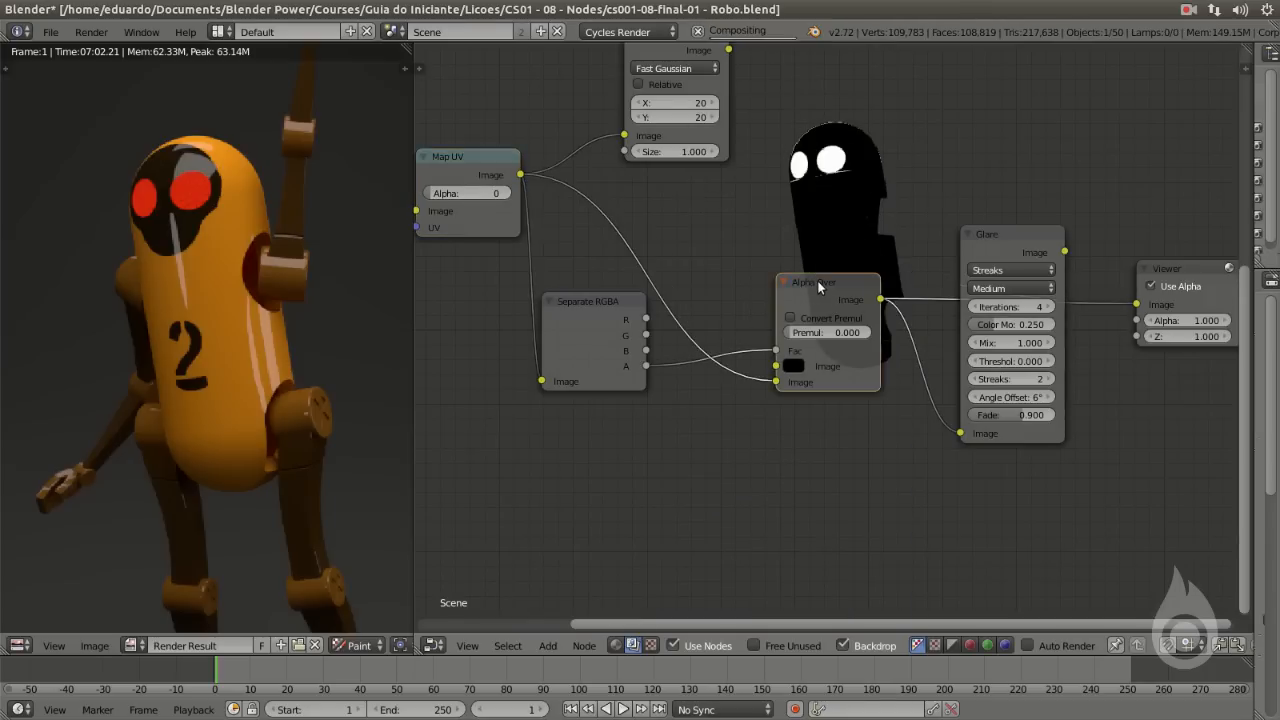
middle_click_drag(1060, 255, 858, 216)
left_click(812, 204, "ctrl+shift")
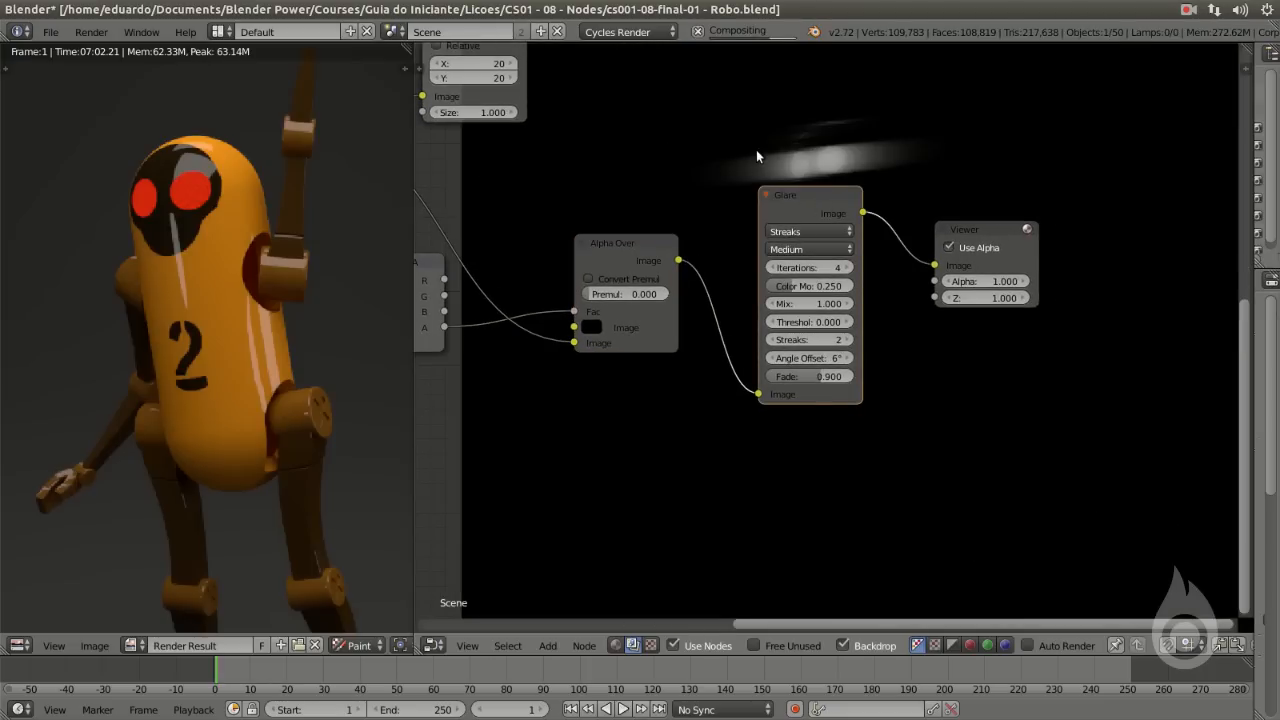
Place the Blur node directly above Glare and move the Viewer farther away to make room for another node.
scroll(735, 275, "down", 3)
left_click_drag(563, 189, 756, 196)
scroll(834, 312, "up", 6)
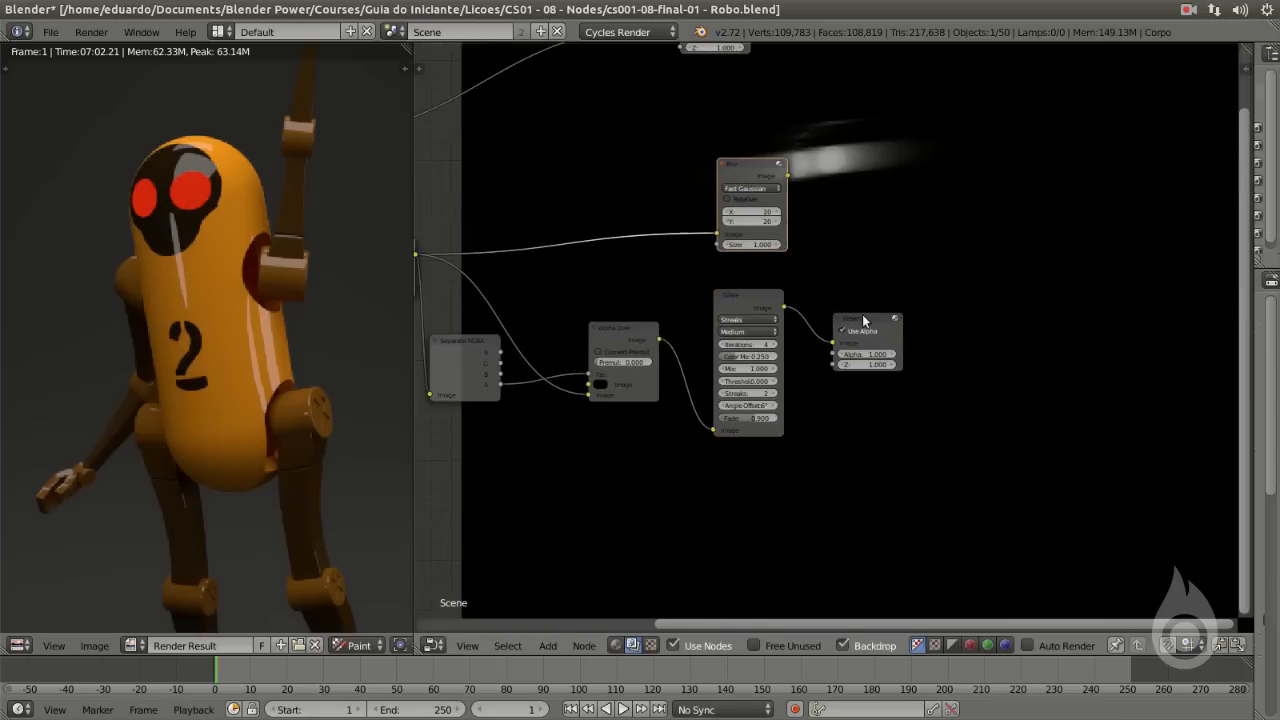
left_click_drag(863, 316, 1147, 262)
Insert a Mix node before the Viewer with Blur as first image and Glare as second, using the Add blend type.
key("shift+a")
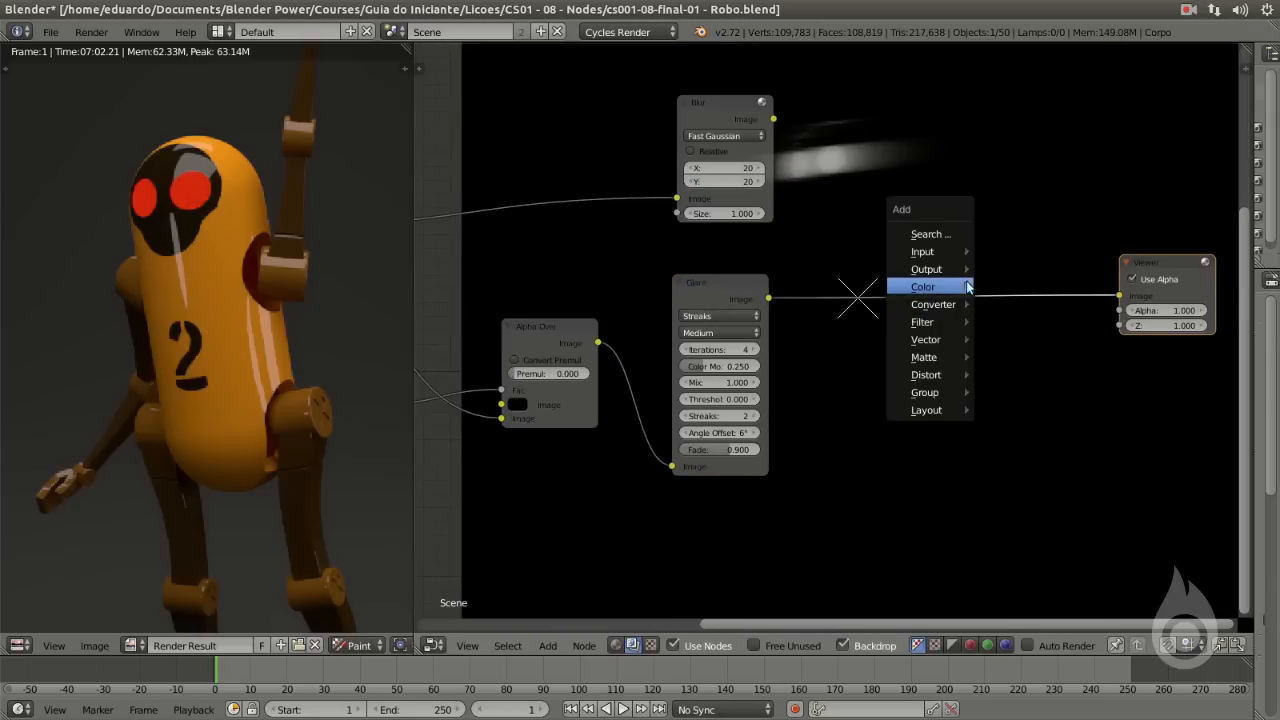
left_click(930, 287)
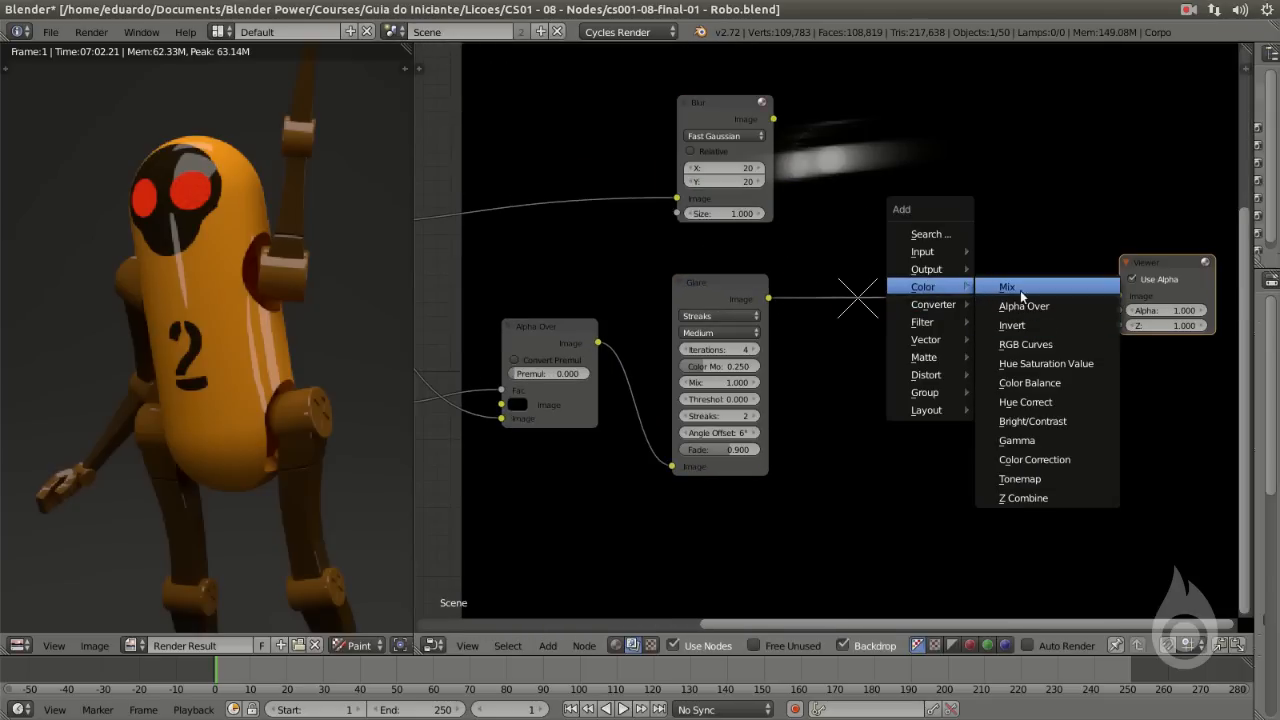
left_click(1022, 290)
left_click(946, 198)
left_click_drag(947, 280, 947, 295)
left_click_drag(773, 119, 947, 280)
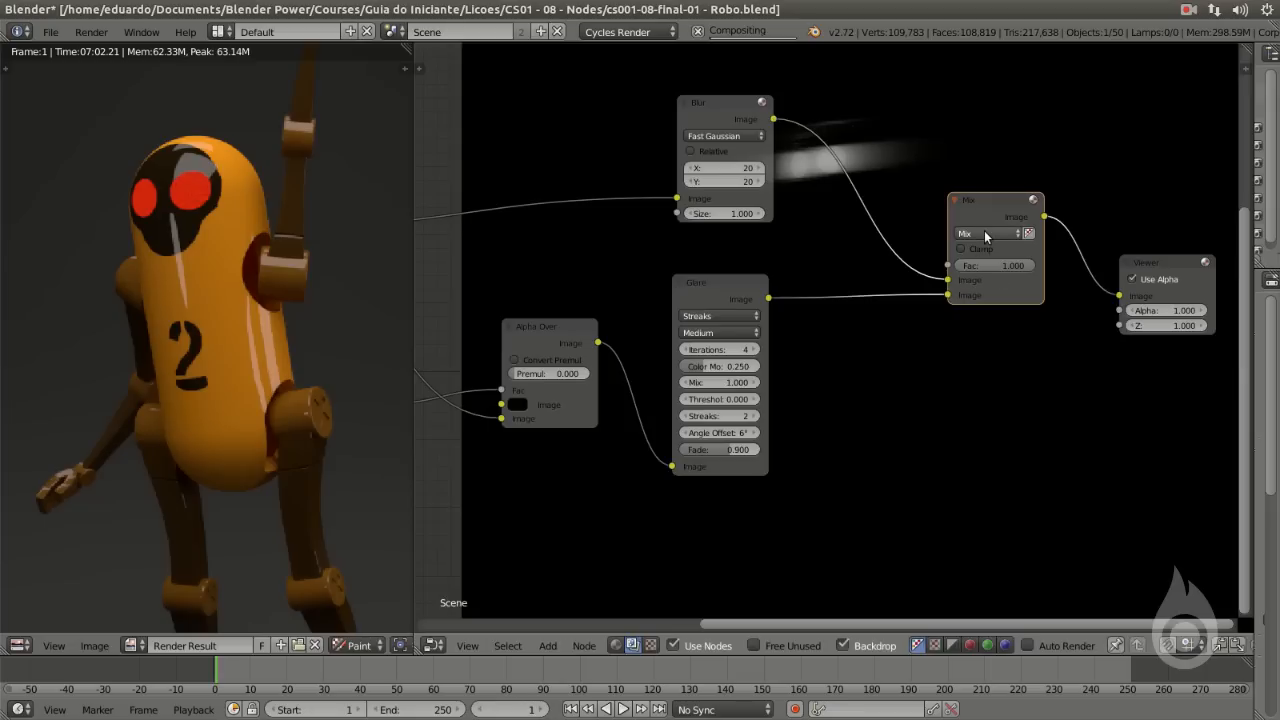
left_click(984, 234)
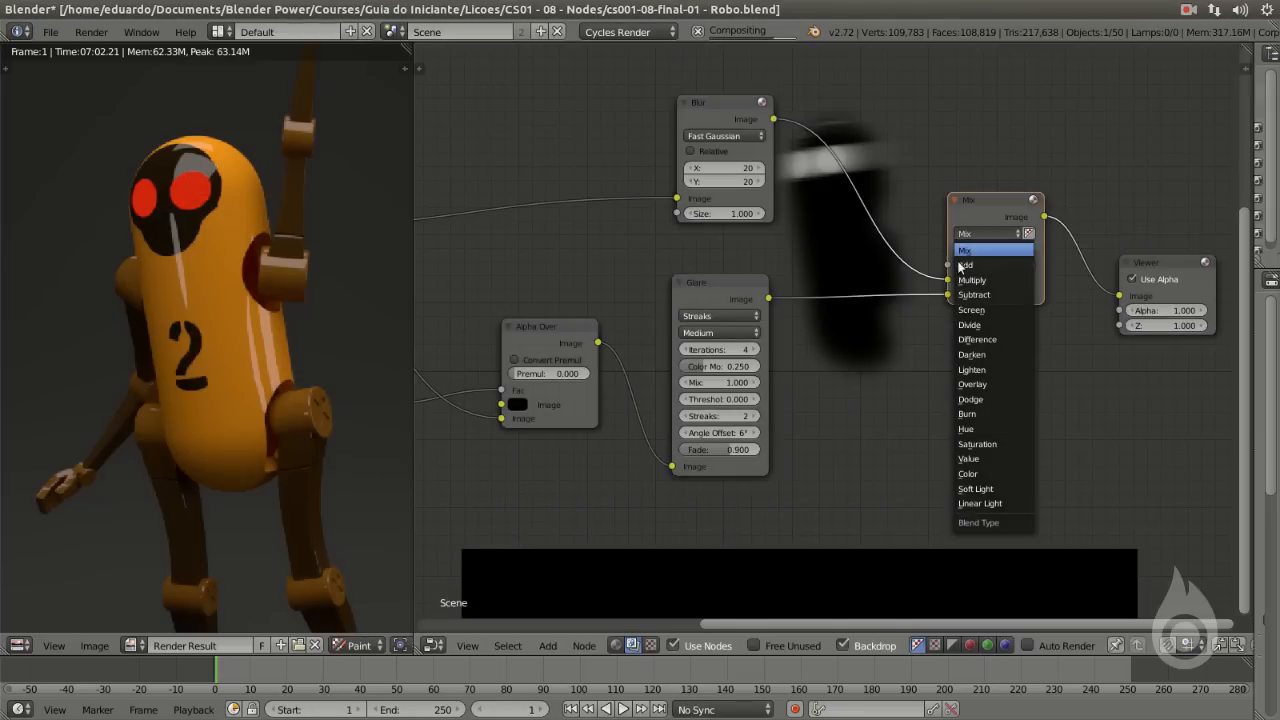
left_click(968, 270)
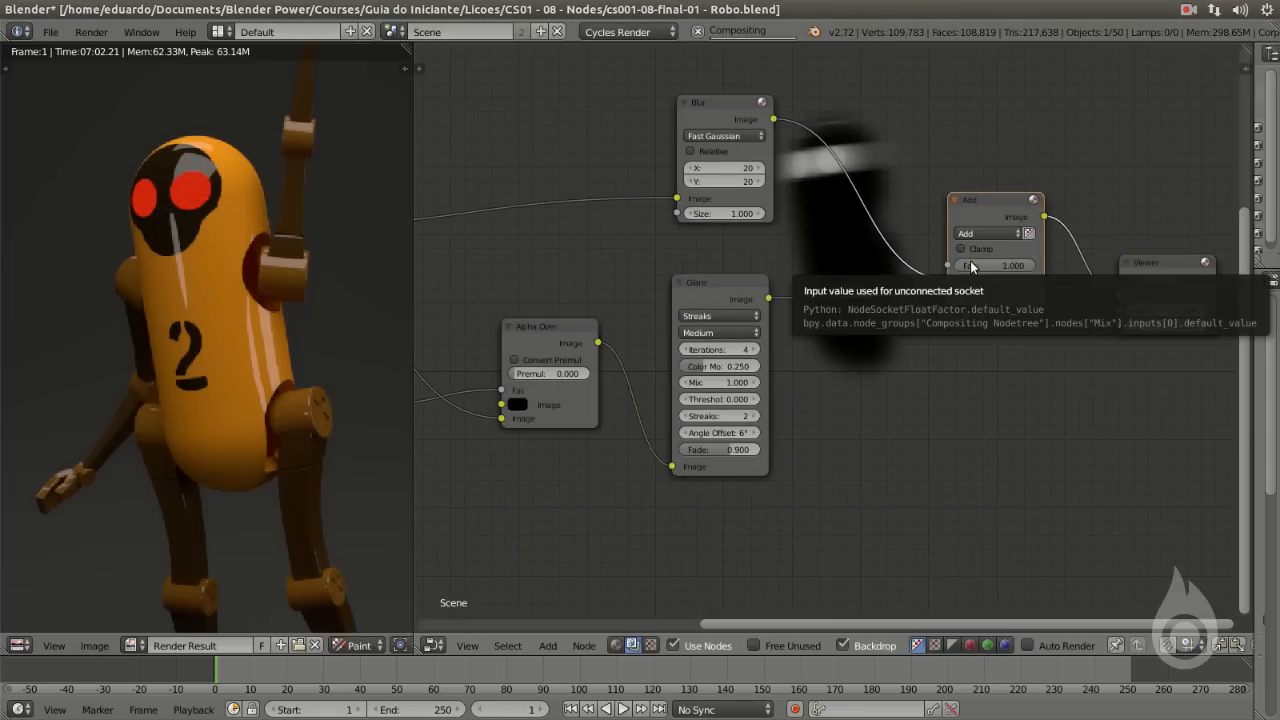
Move the Composite node beyond the Viewer, clear of the blur and glare nodes.
middle_click_drag(998, 61, 833, 169)
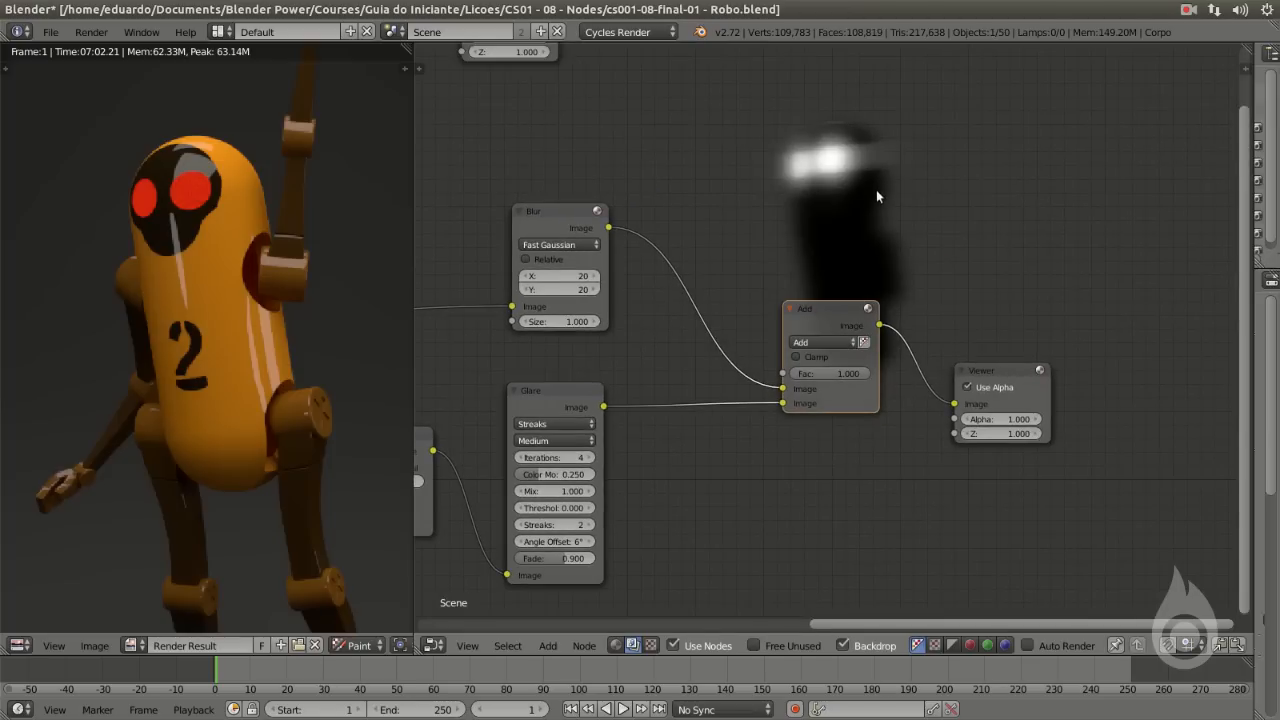
scroll(849, 220, "down", 4)
left_click_drag(520, 180, 780, 229)
key("Home")
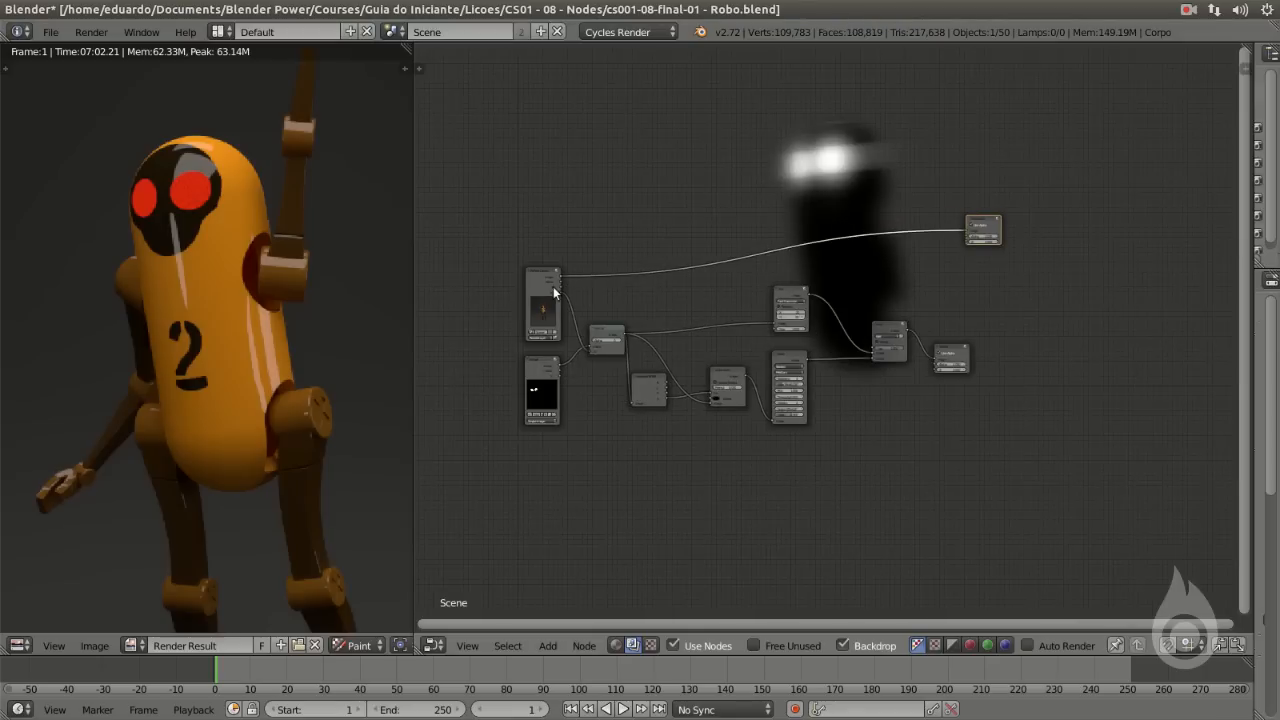
Preview the Render Layers image through the Viewer, followed by the Add node's combined glow.
scroll(524, 287, "up", 1)
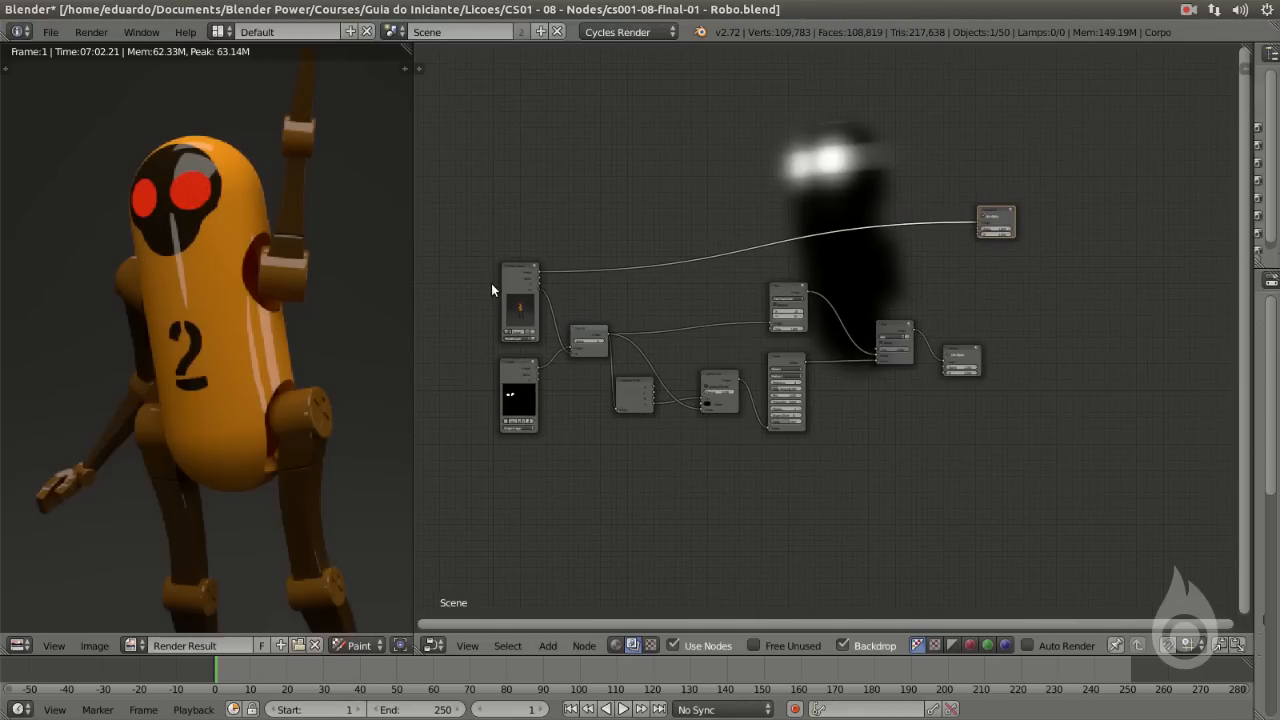
scroll(491, 283, "up", 1)
left_click(487, 305, "ctrl+shift")
scroll(991, 299, "up", 2)
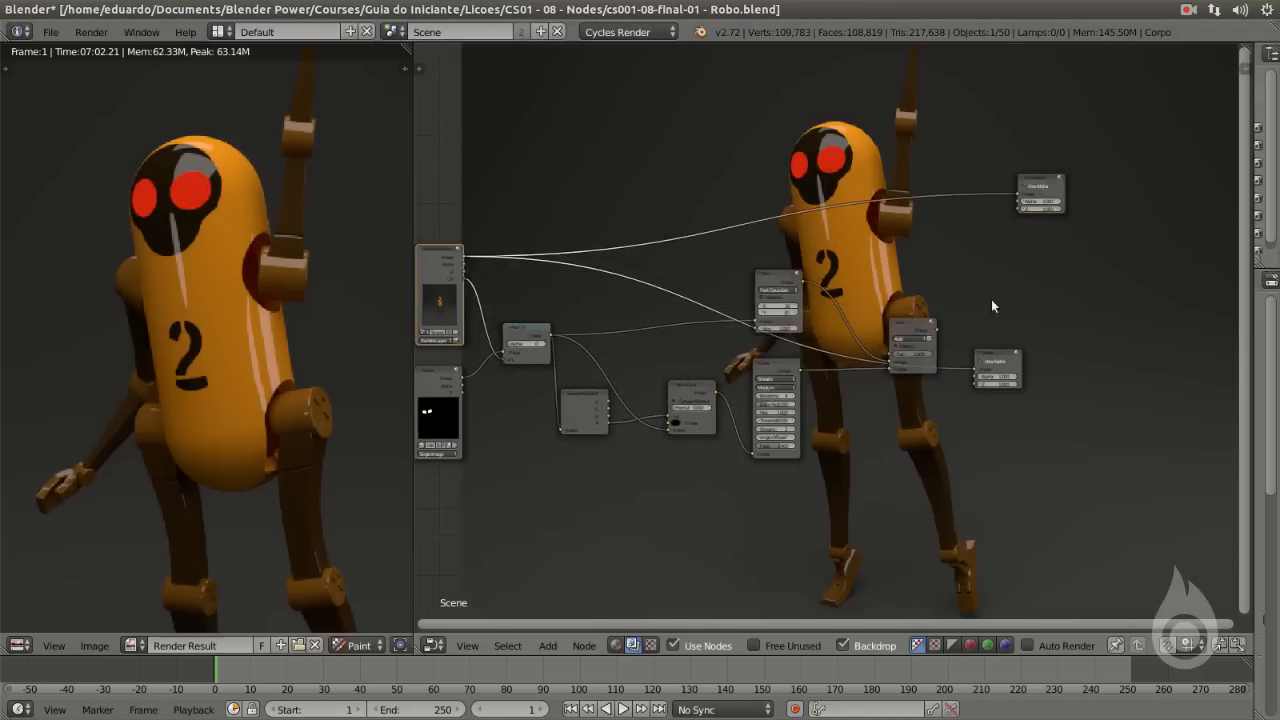
middle_click_drag(991, 299, 815, 272)
scroll(751, 325, "up", 4)
left_click(687, 284, "ctrl+shift")
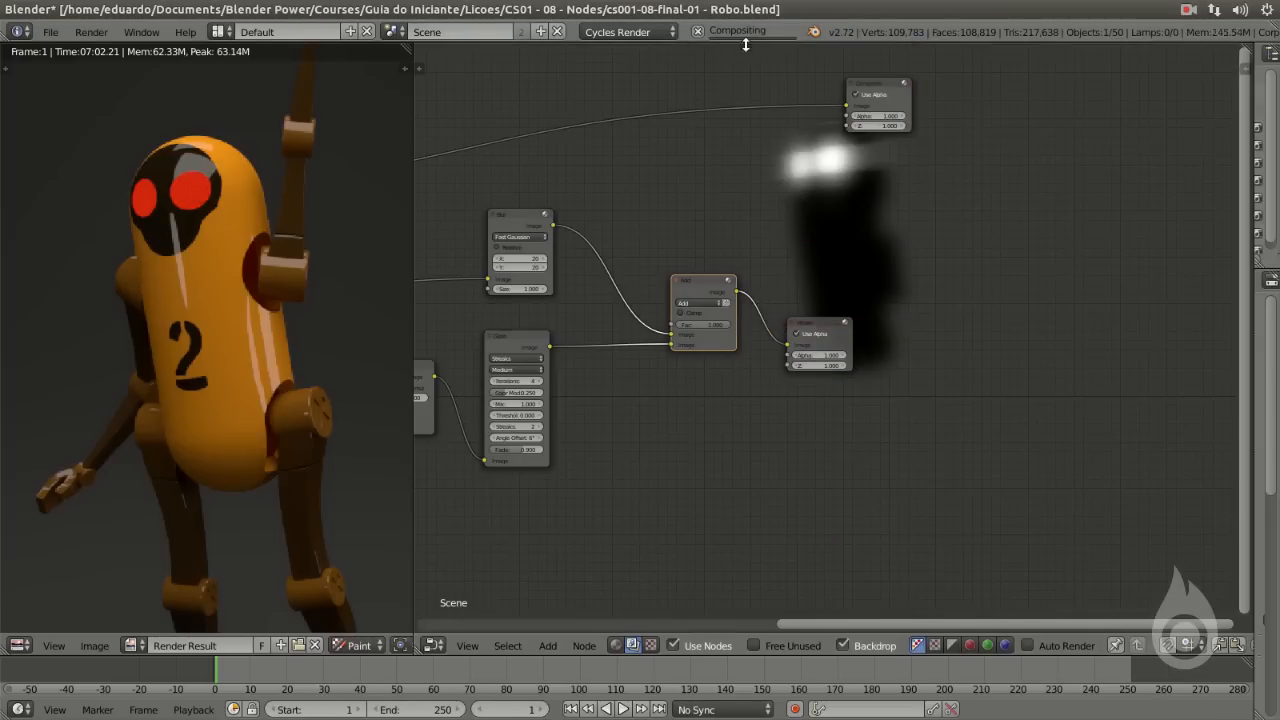
Move the Viewer farther from the Add node to make room for another mixing node.
left_click_drag(825, 314, 868, 323)
middle_click_drag(883, 276, 732, 318)
scroll(604, 283, "up", 1)
scroll(728, 398, "up", 1)
left_click_drag(742, 399, 817, 386)
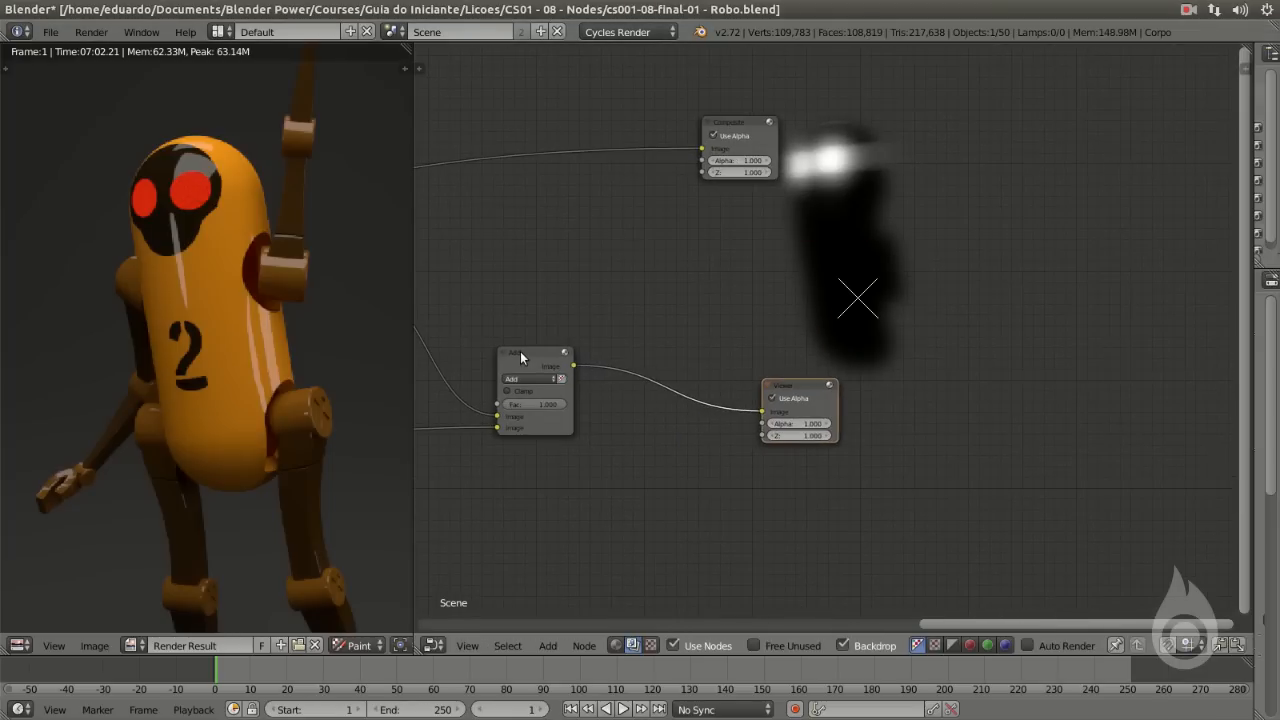
left_click(520, 353)
middle_click_drag(575, 357, 608, 352)
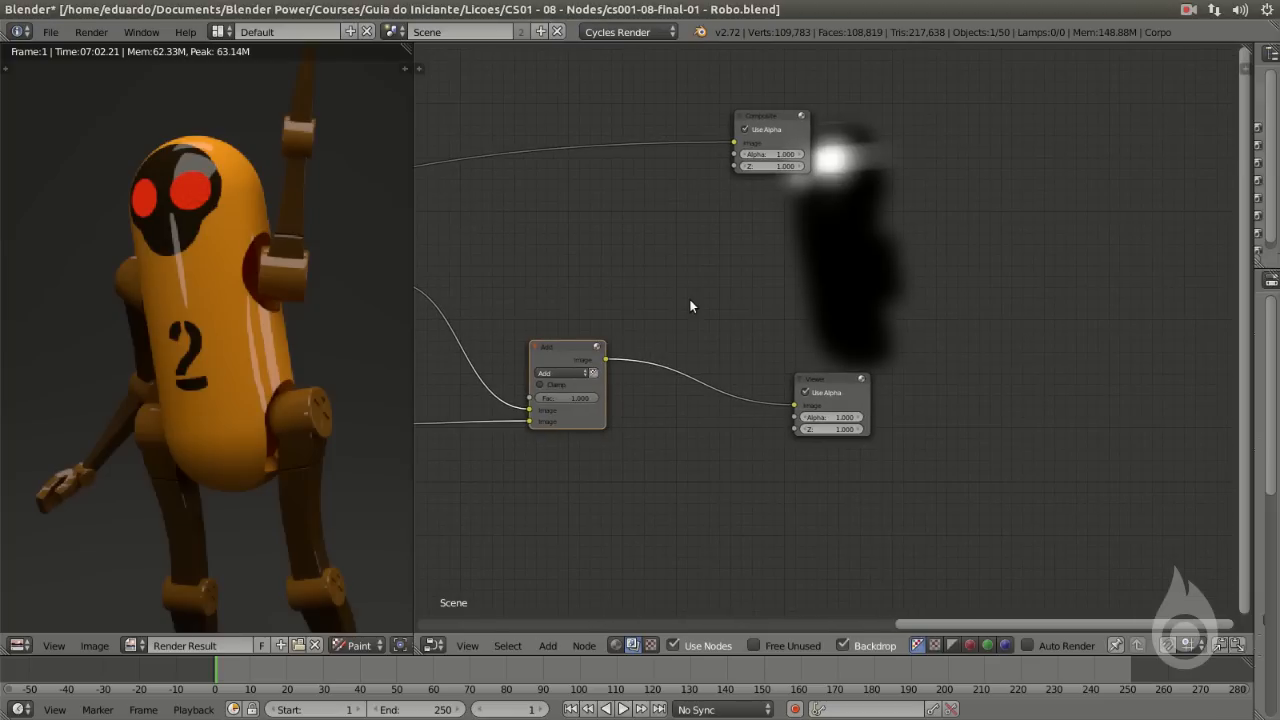
Add a second Mix node with the Add blend type and place it between the Composite and Viewer nodes.
key("shift+a")
mouse_move(698, 296)
left_click(744, 293)
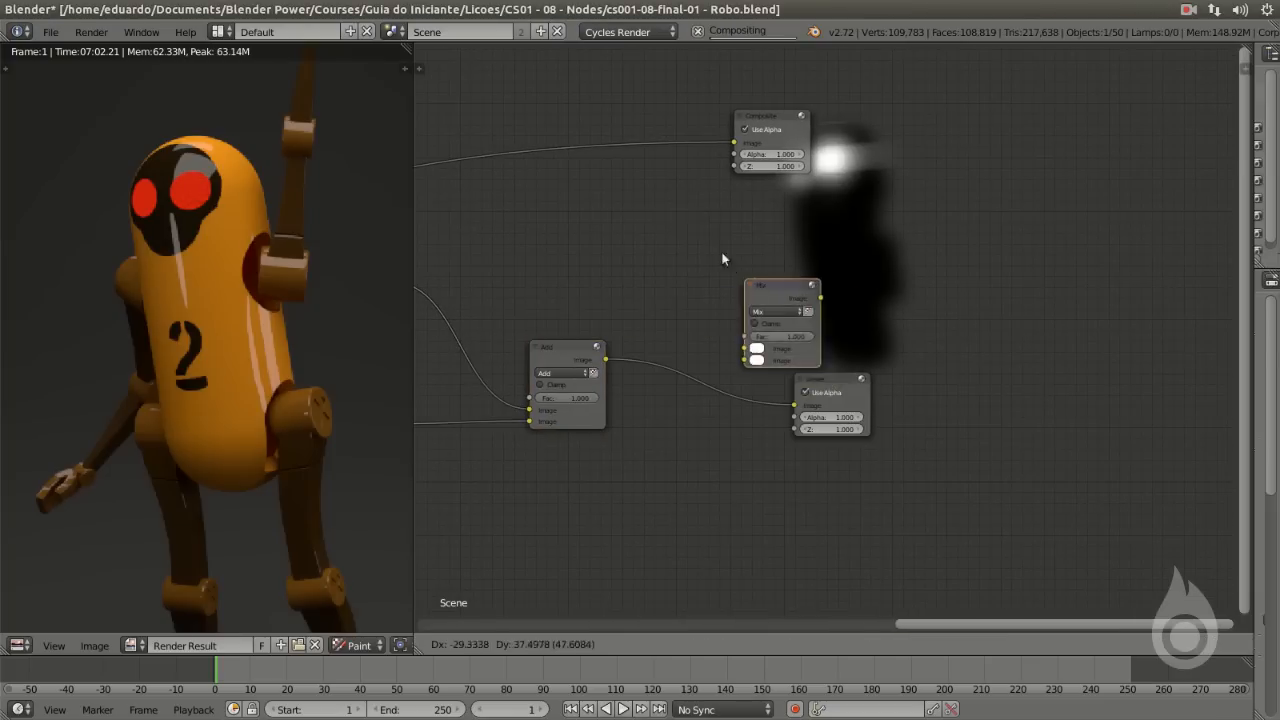
left_click(703, 255)
left_click(699, 248)
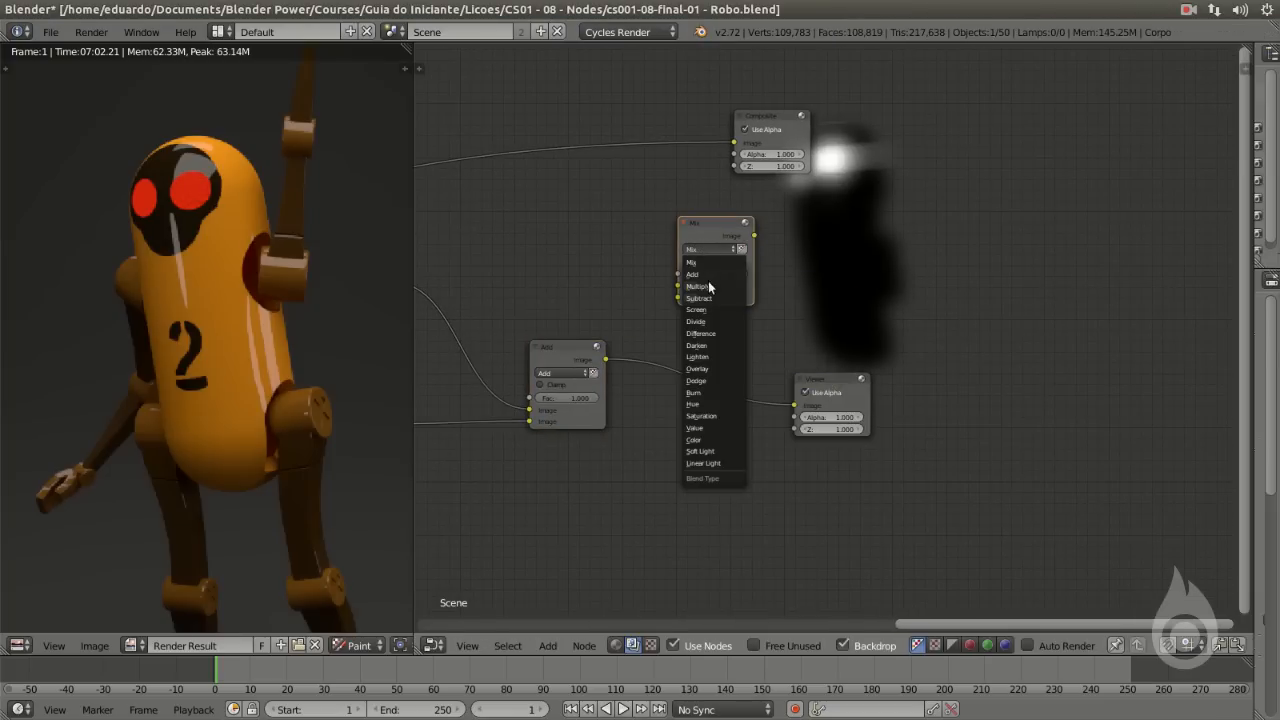
left_click(708, 273)
left_click_drag(709, 240, 810, 240)
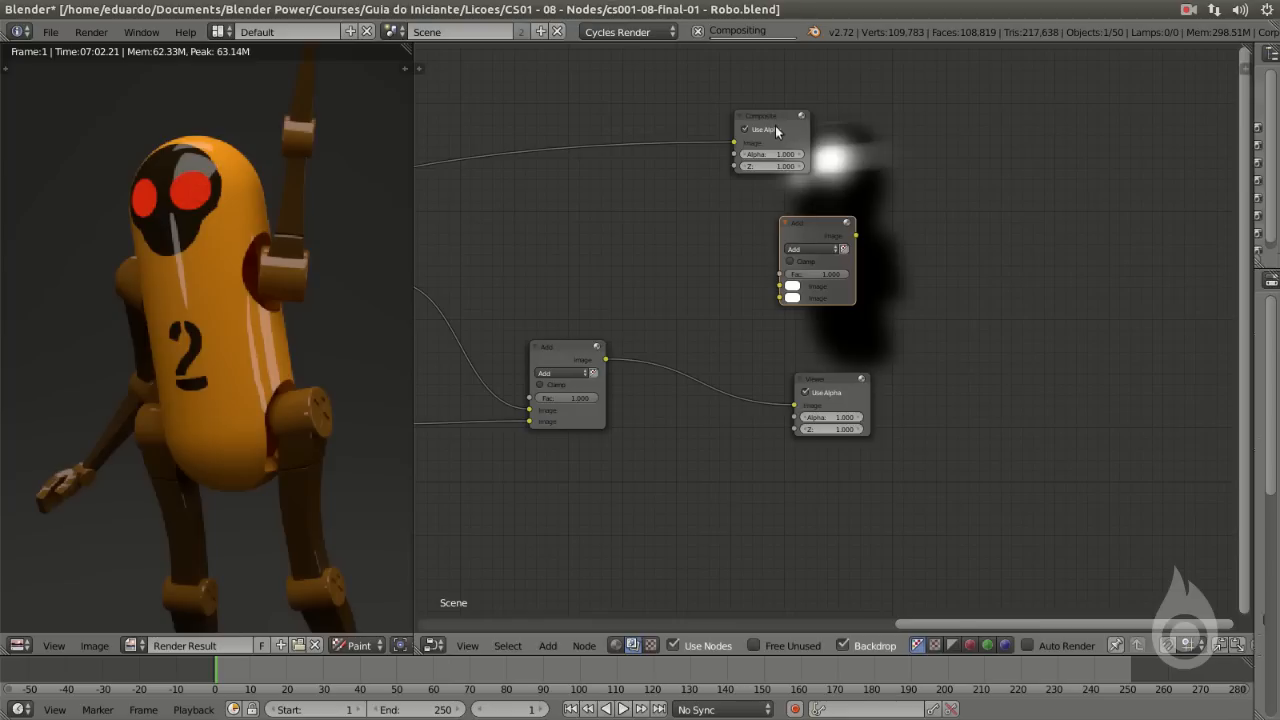
Feed the render into the new Add node's first image and the combined glow into its second, and preview it through the Viewer.
left_click_drag(734, 142, 779, 286)
left_click_drag(605, 358, 779, 297)
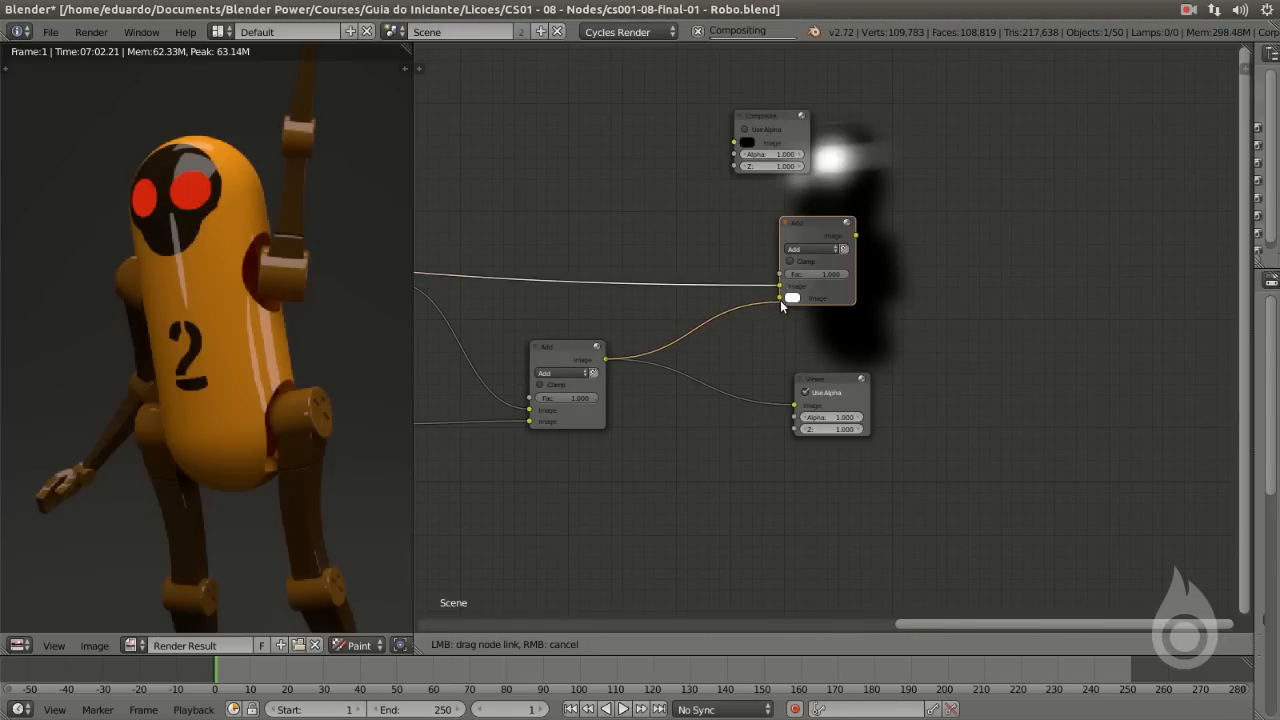
left_click_drag(834, 381, 1062, 336)
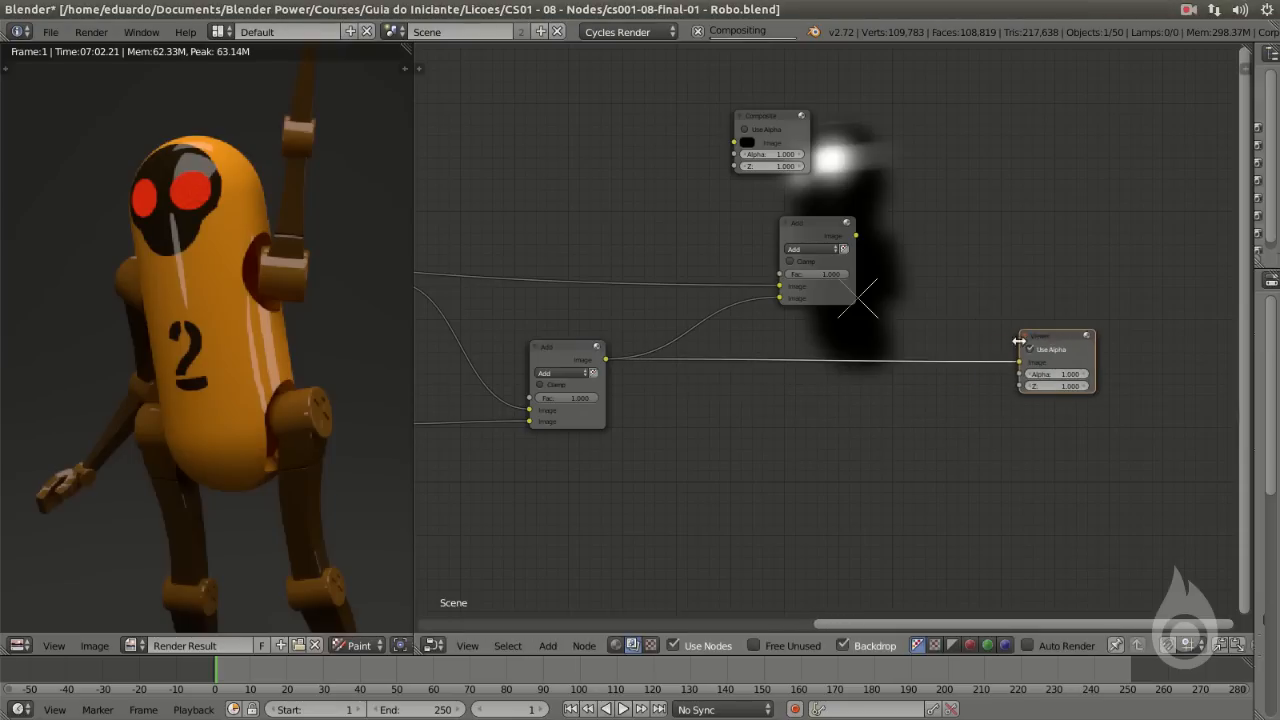
left_click(816, 290, "ctrl+shift")
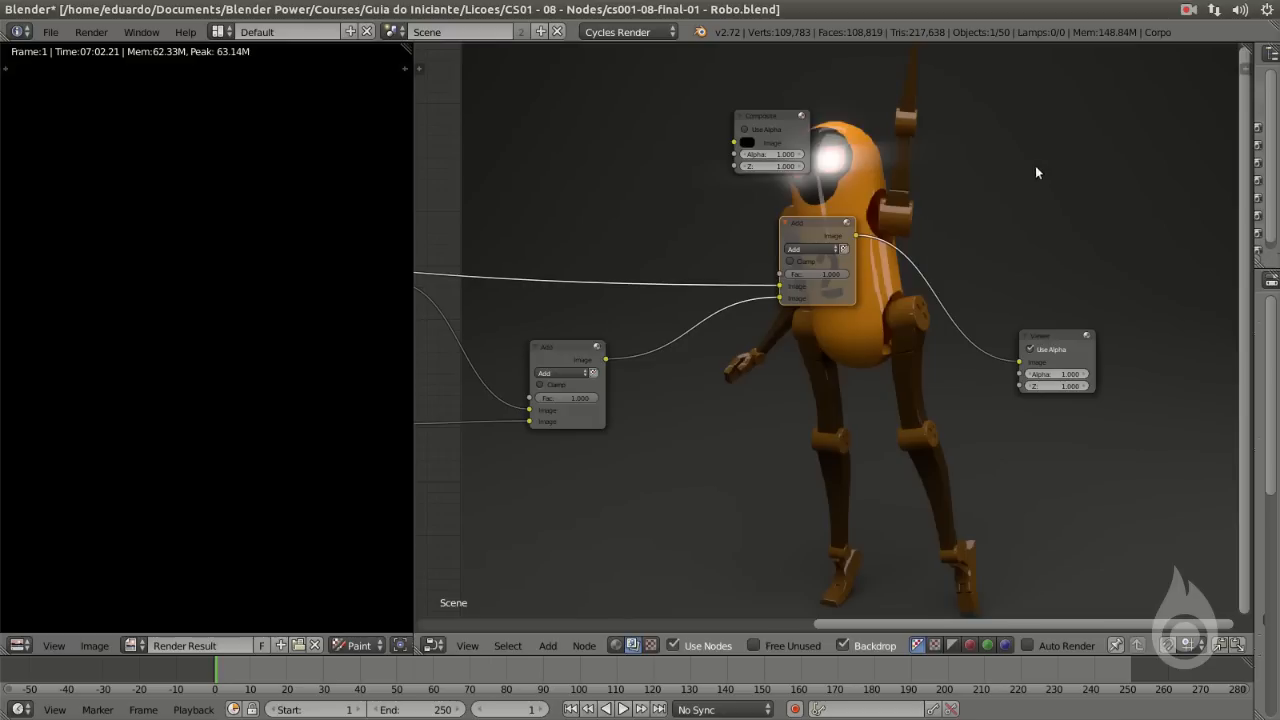
Set the final Add node's factor to 0.623 to soften the eye glow.
middle_click_drag(1034, 171, 872, 259)
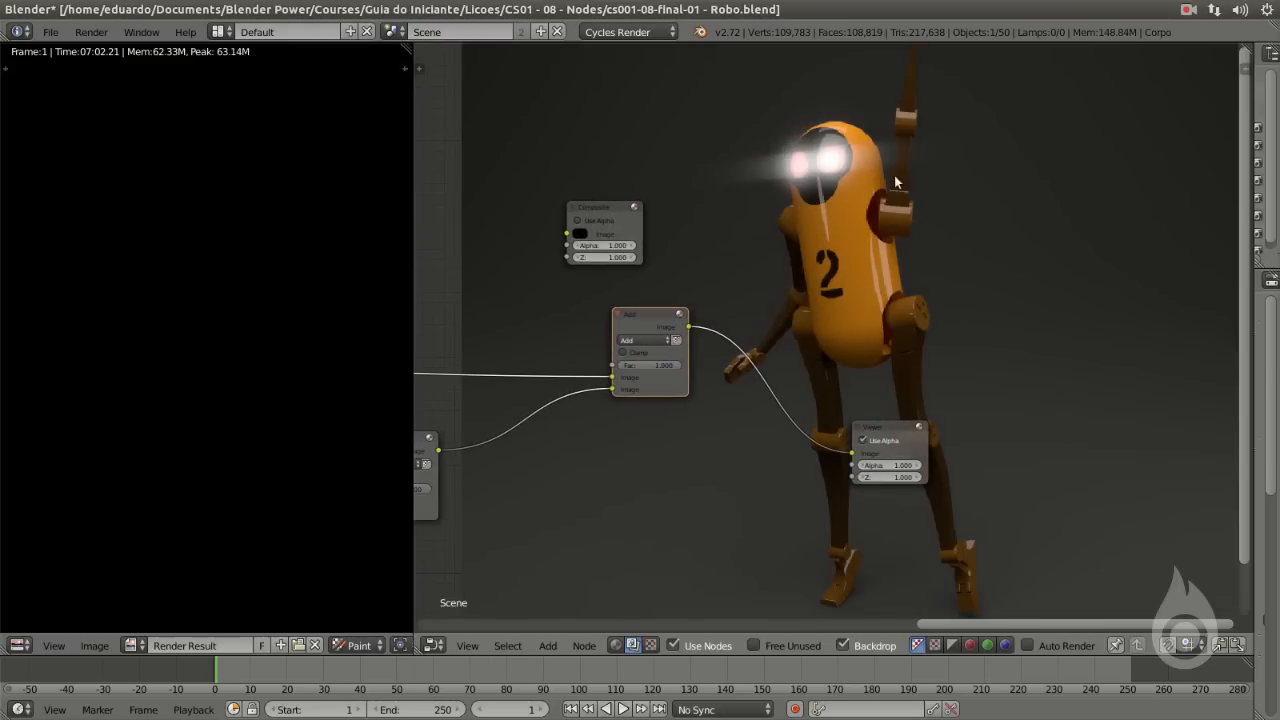
middle_click_drag(757, 294, 856, 246)
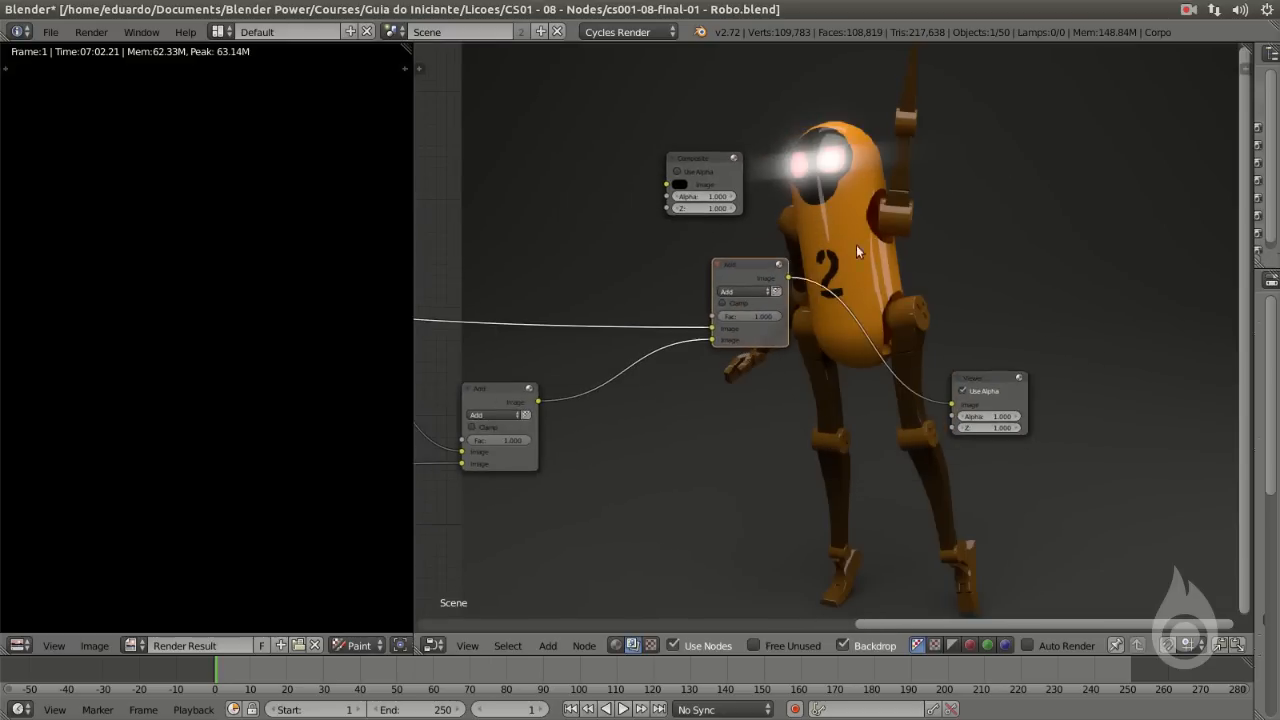
scroll(762, 297, "up", 2)
left_click_drag(758, 314, 722, 314)
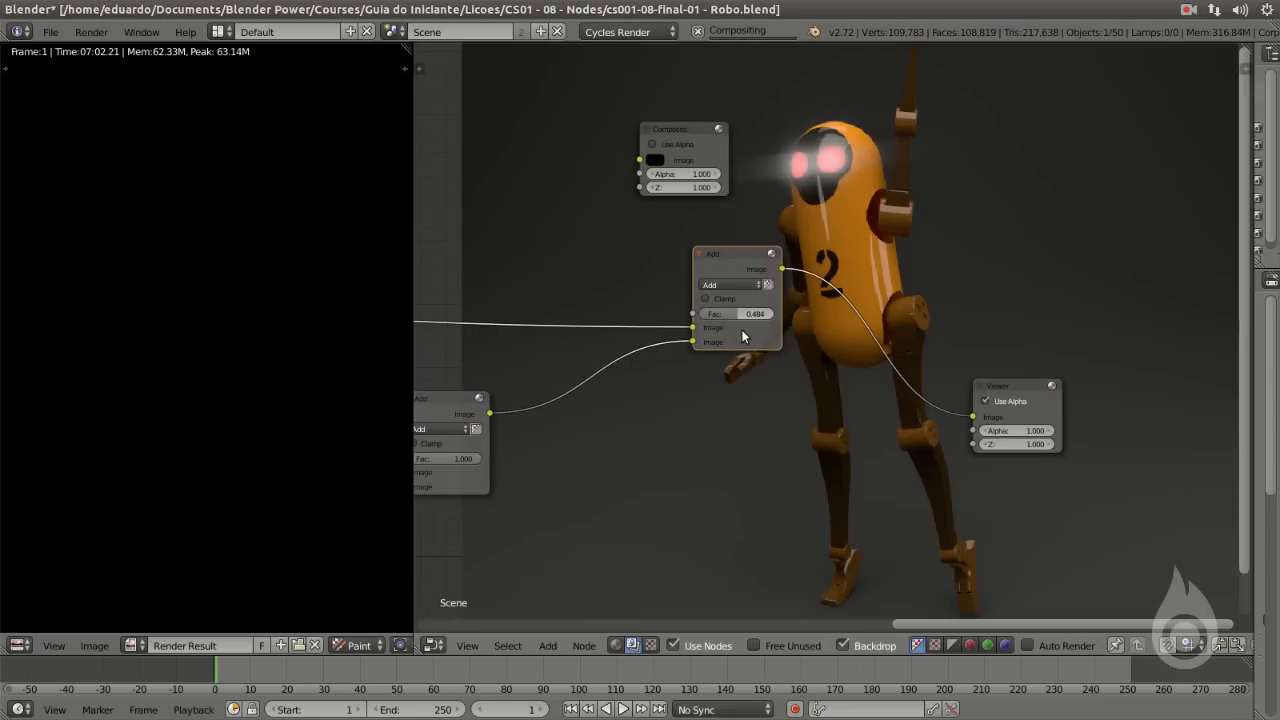
left_click_drag(760, 318, 749, 321)
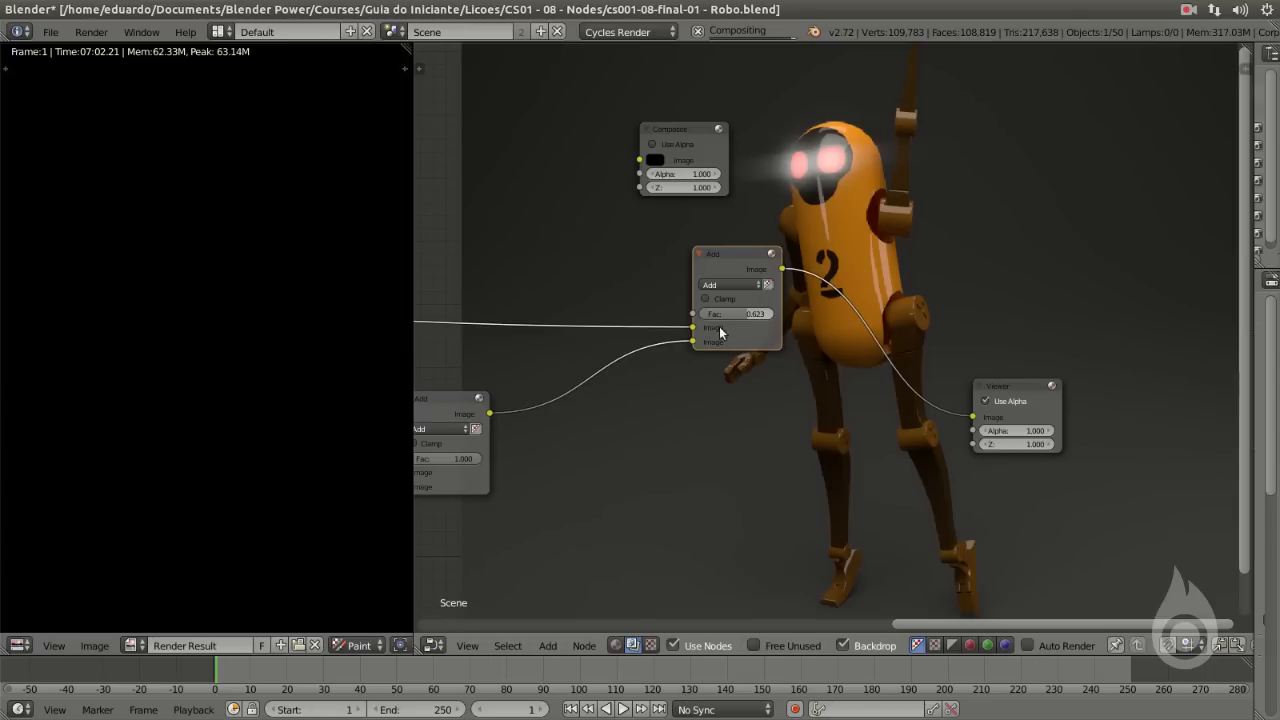
Reposition the Composite node and connect the final Add node's output to its image input.
scroll(559, 268, "down", 10)
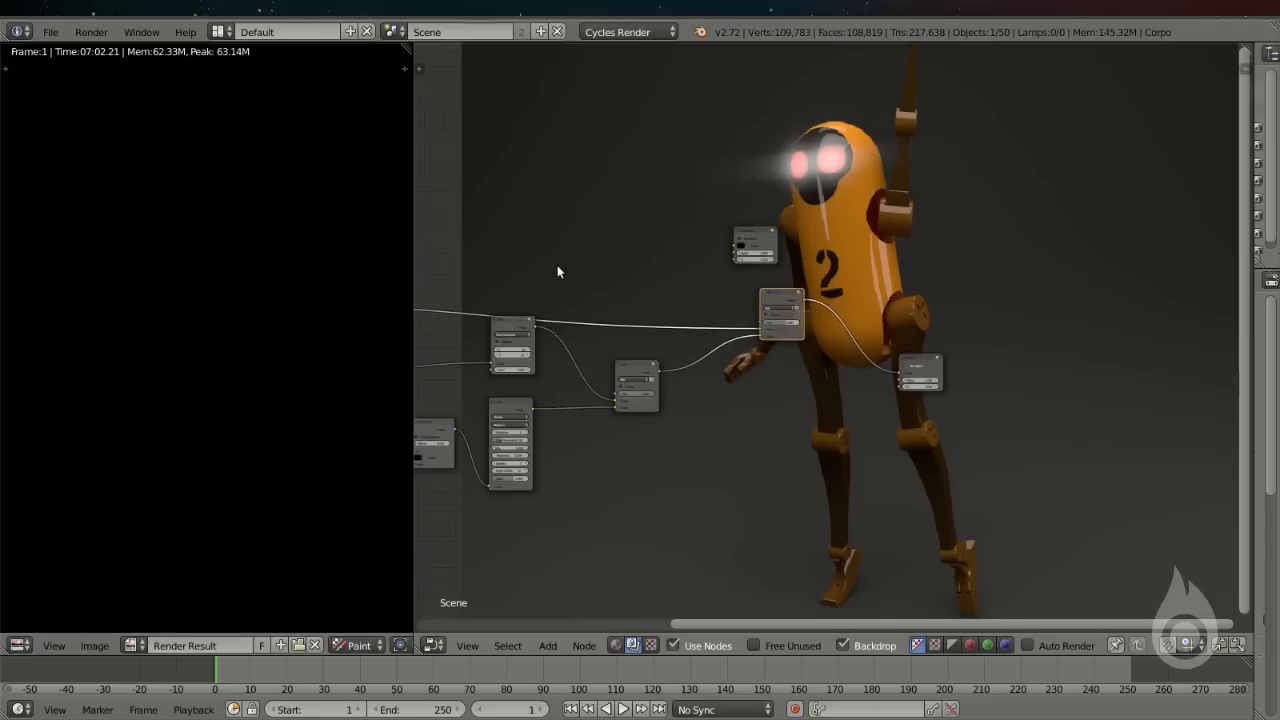
left_click_drag(767, 246, 853, 250)
scroll(873, 262, "up", 5)
scroll(872, 255, "up", 3)
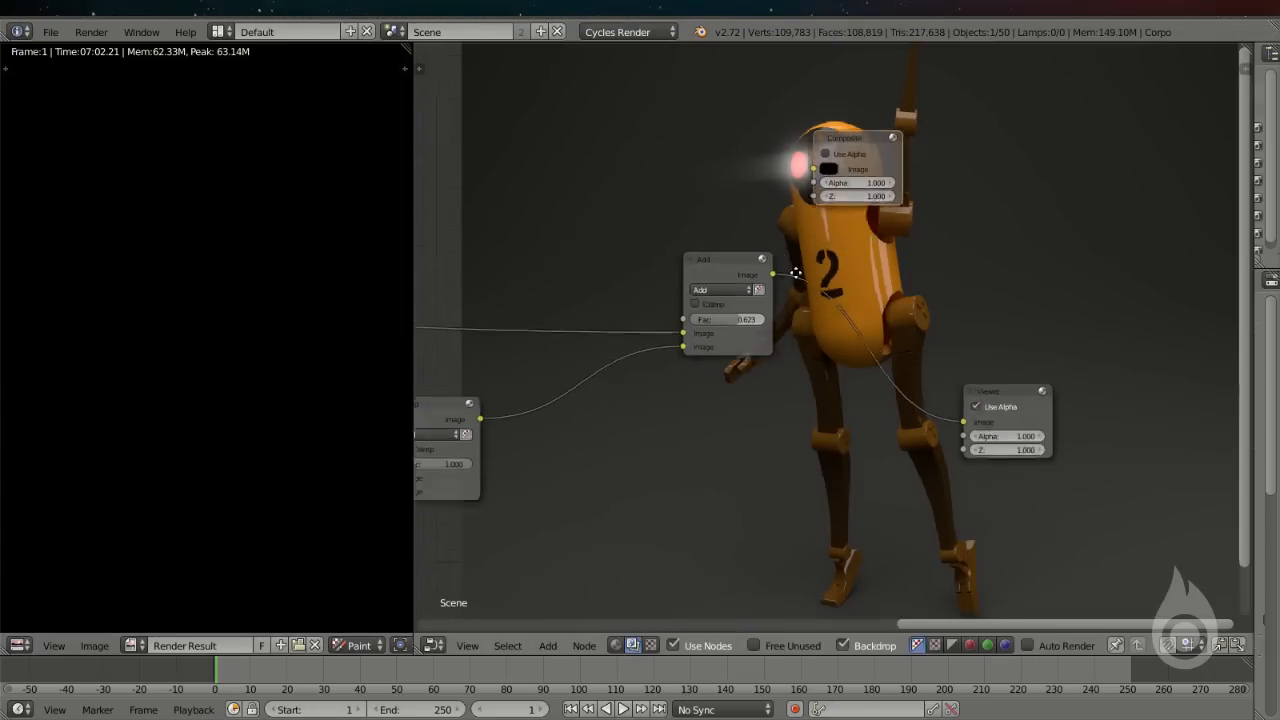
left_click_drag(710, 316, 872, 172)
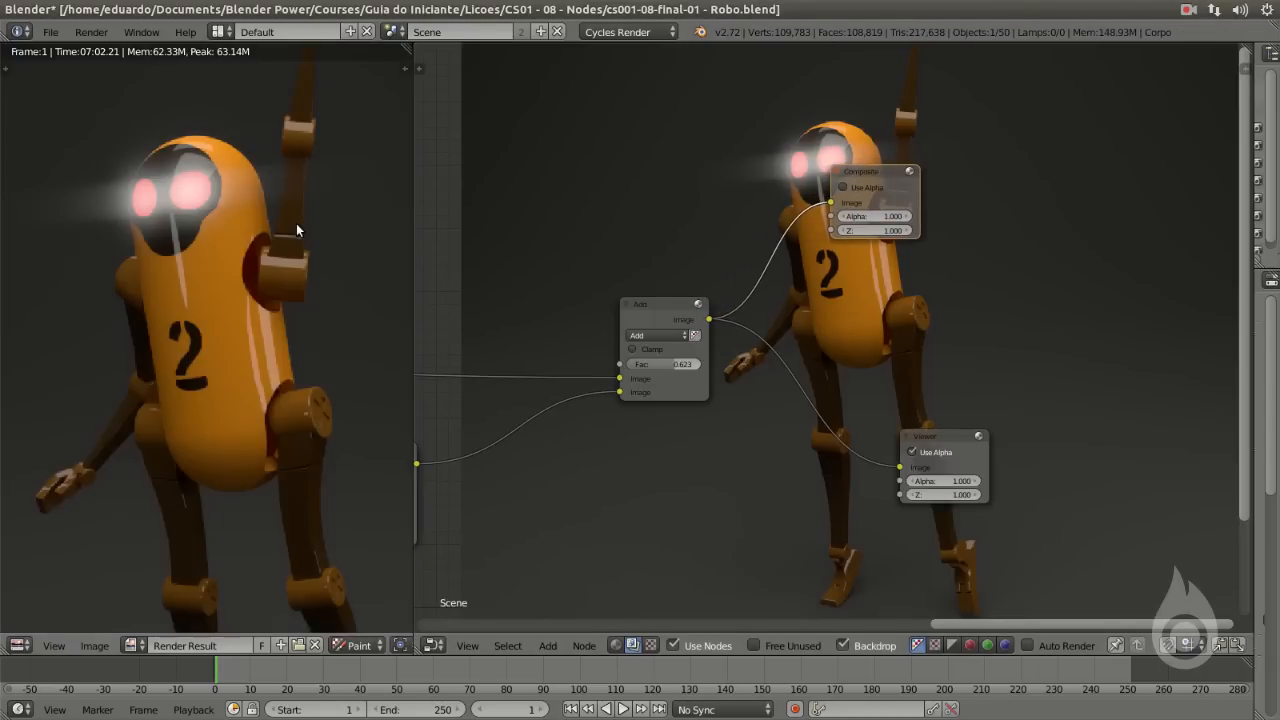
scroll(292, 190, "down", 3)
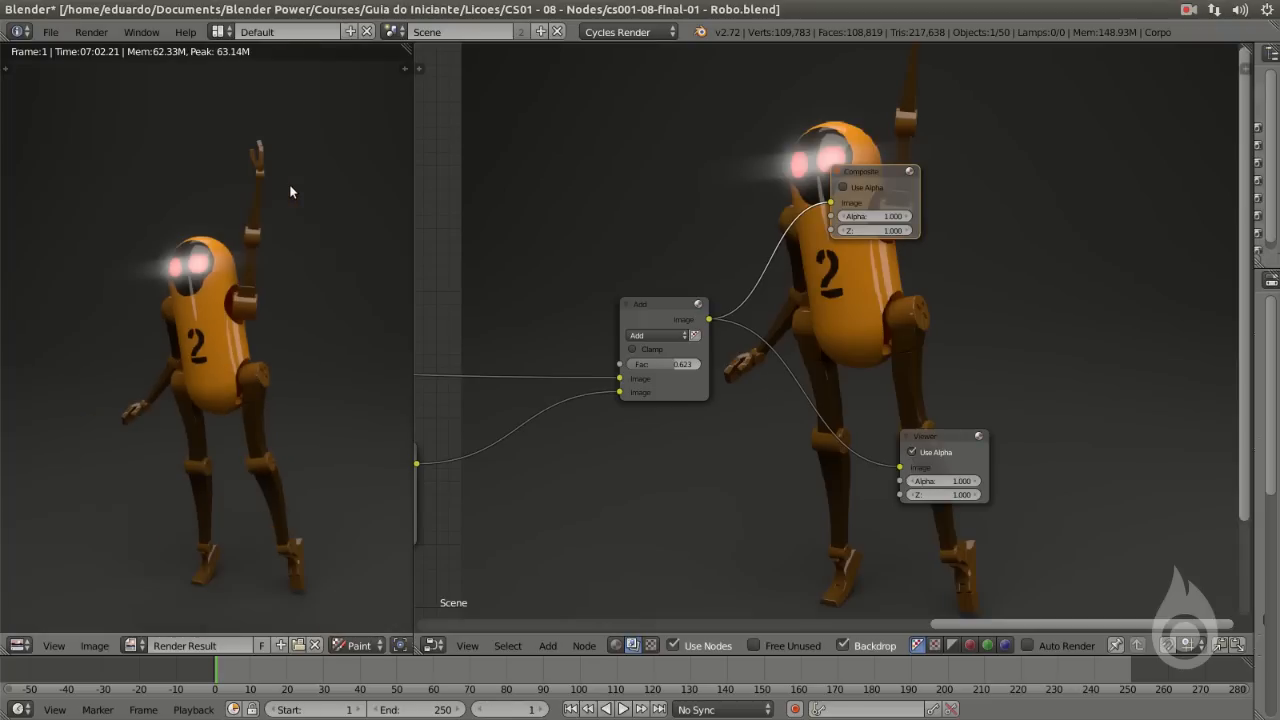
Insert an RGB Curves node on the link between the glow Add node and the final Add node, and even out their spacing.
middle_click_drag(589, 538, 728, 357)
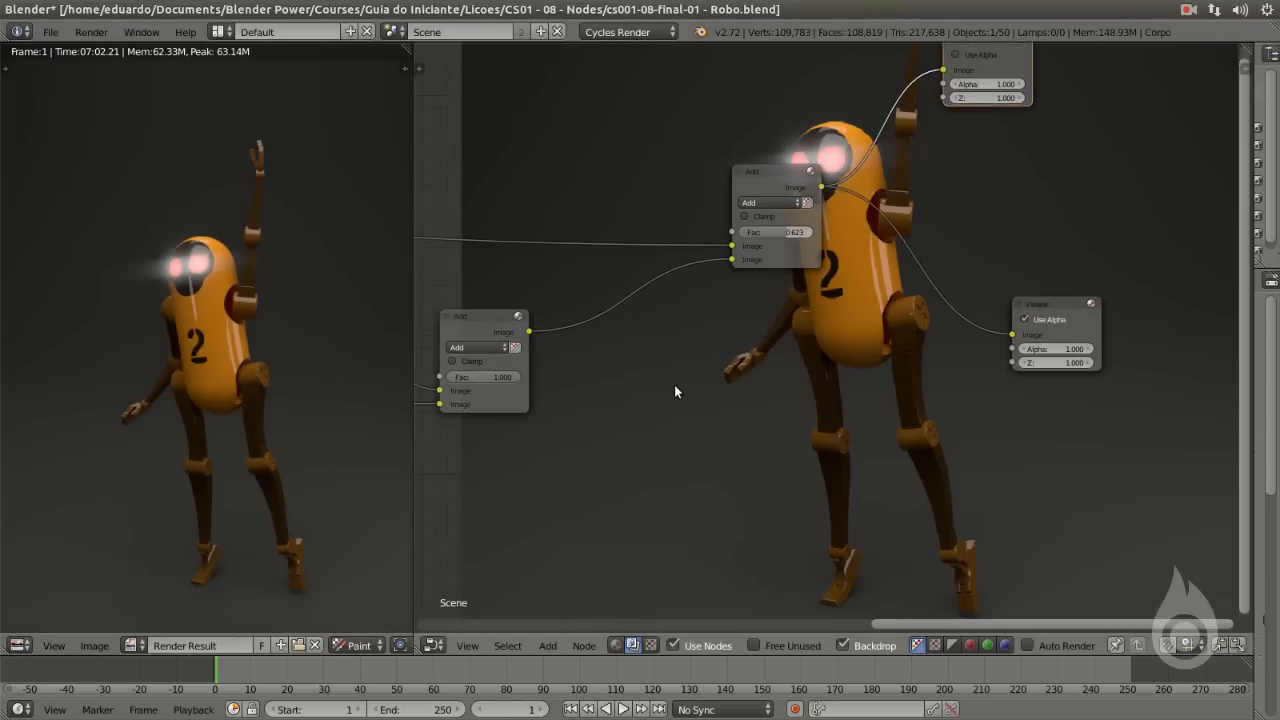
key("shift+a")
mouse_move(672, 388)
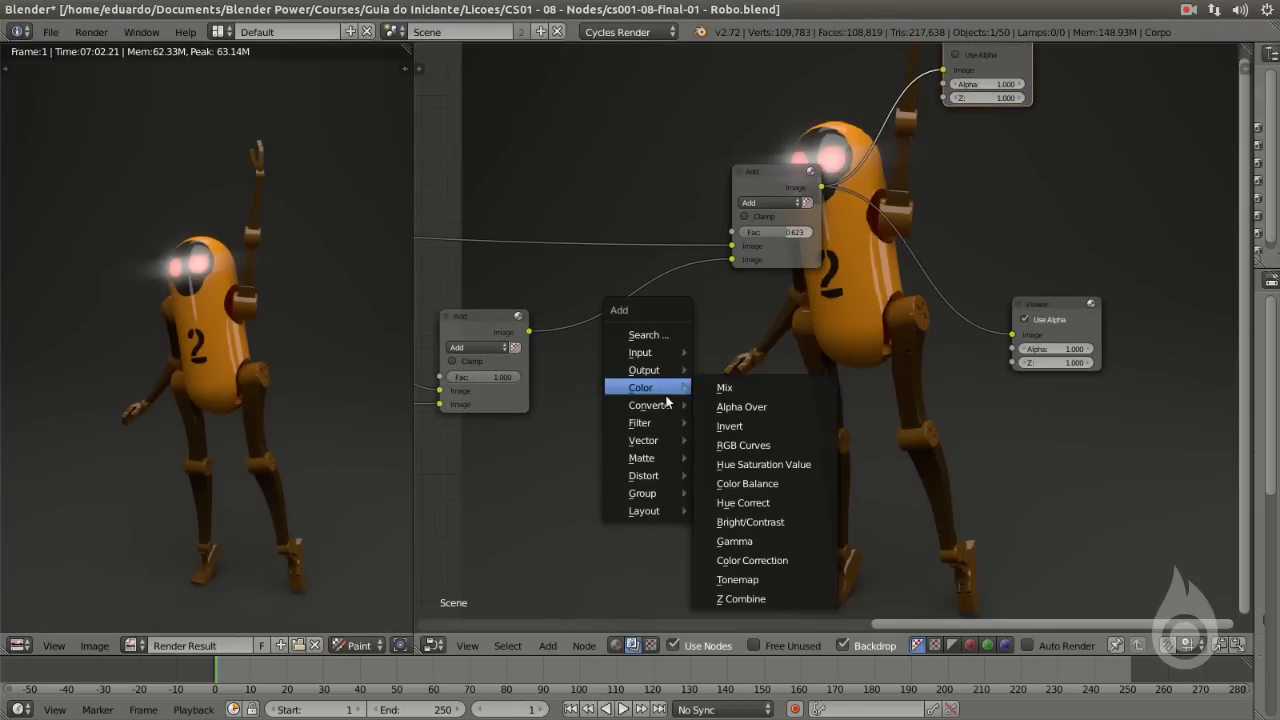
left_click(743, 445)
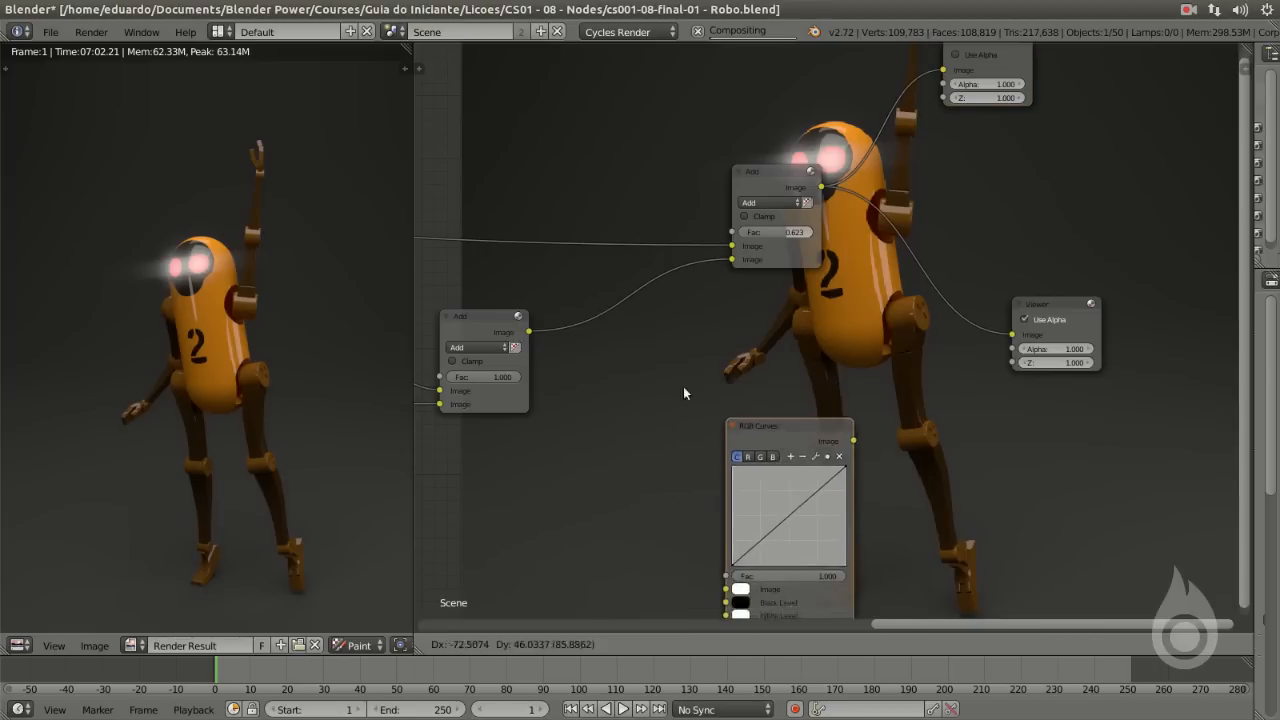
left_click(605, 302)
scroll(634, 341, "up", 1)
scroll(638, 341, "up", 2)
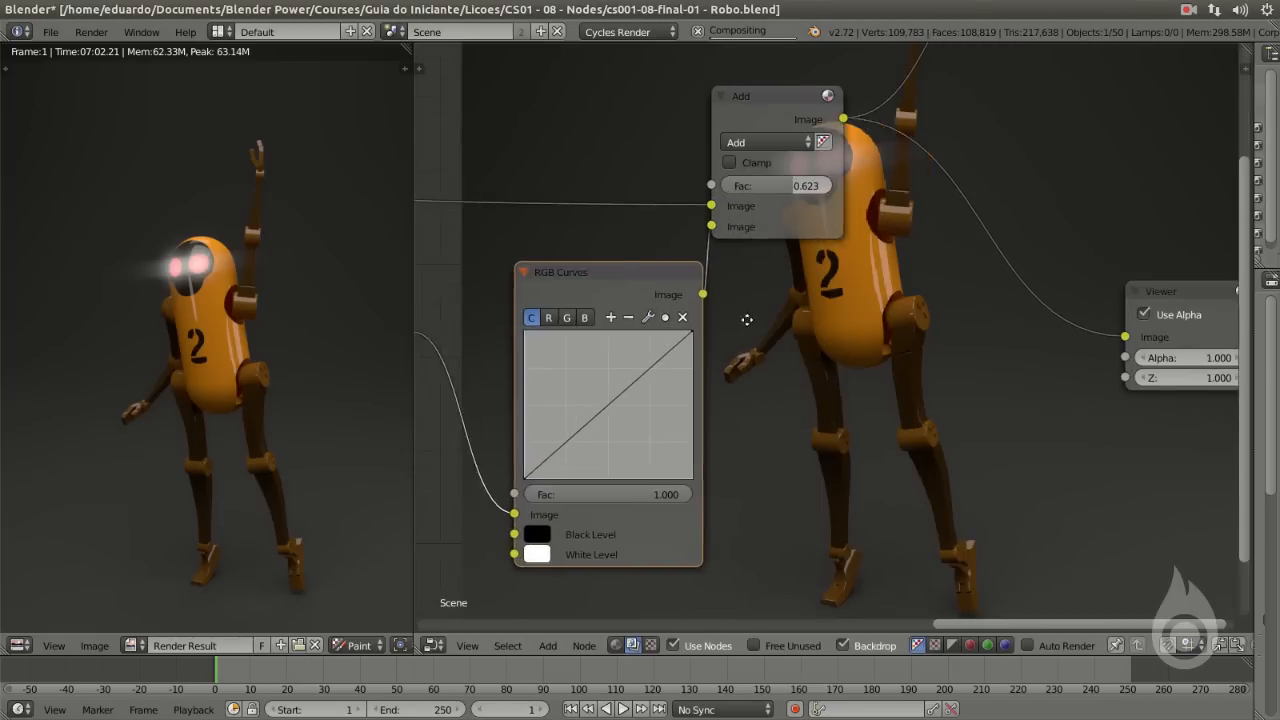
middle_click_drag(748, 320, 858, 339)
scroll(858, 339, "down", 5)
left_click(586, 339)
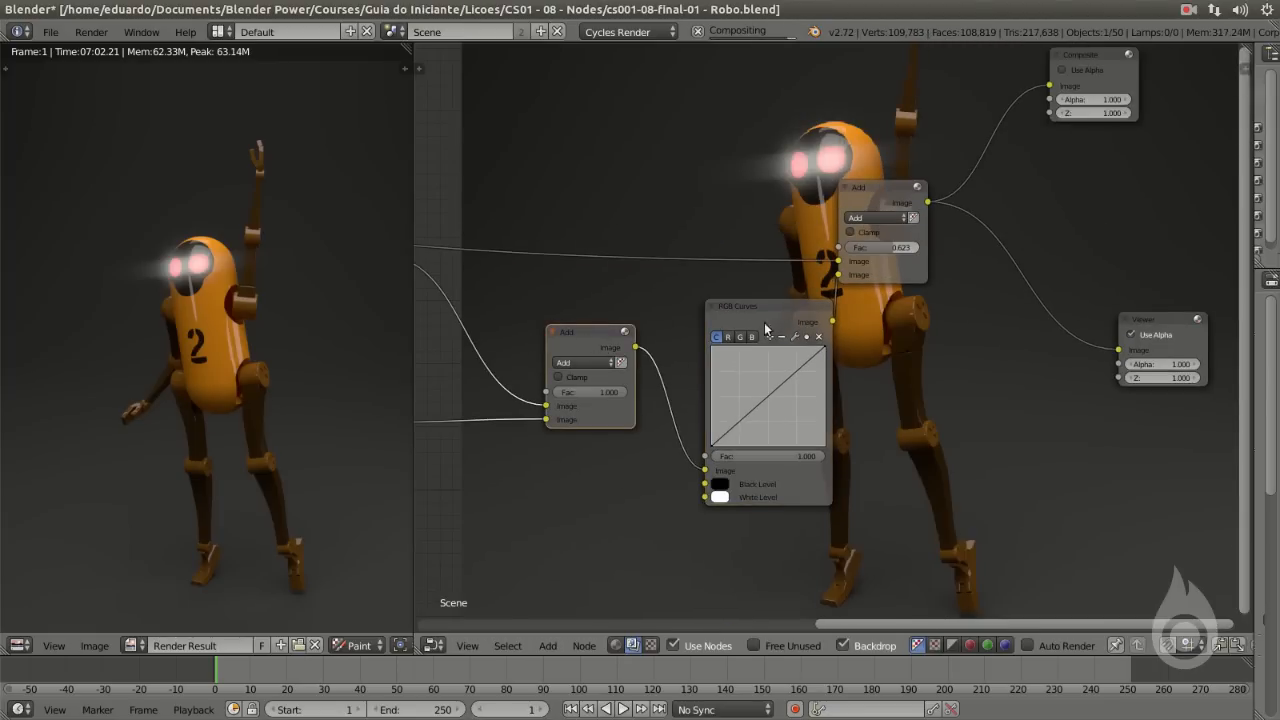
left_click_drag(760, 306, 720, 309)
Raise the red channel curve in RGB Curves with a point at X 0.36, Y 0.63636.
left_click(688, 337)
scroll(708, 381, "up", 1)
scroll(708, 383, "up", 2)
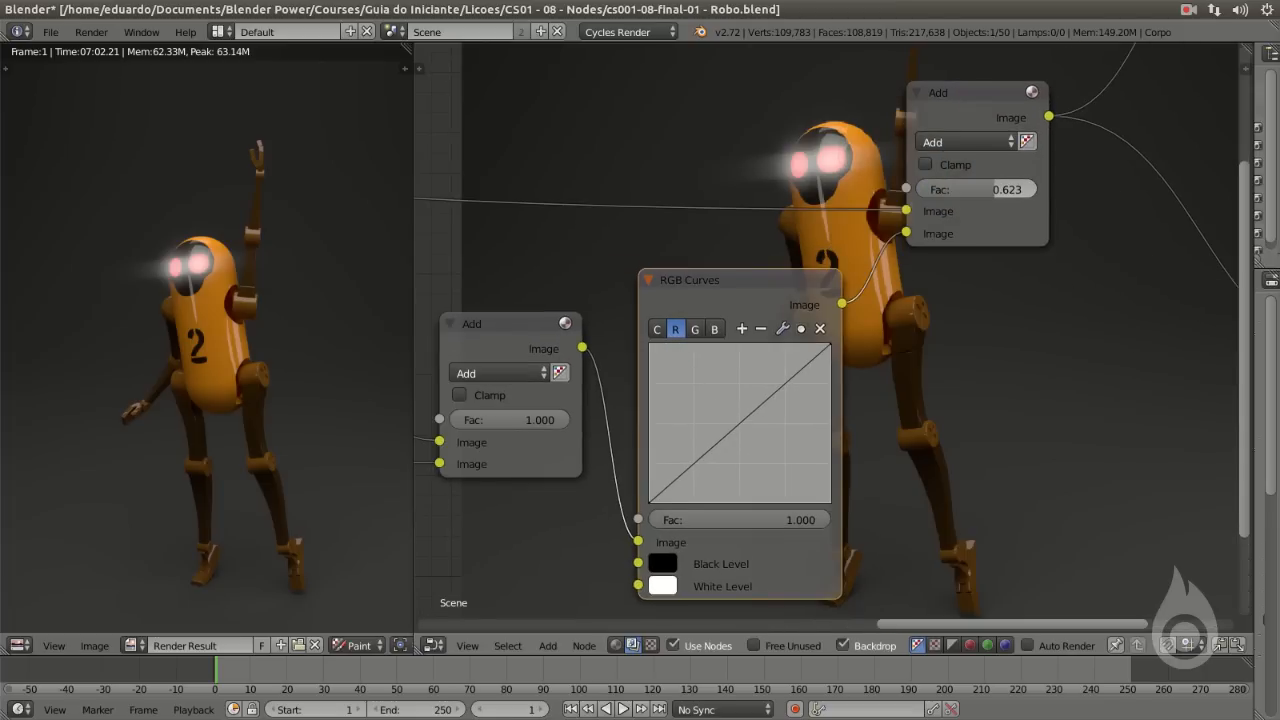
left_click_drag(714, 445, 713, 404)
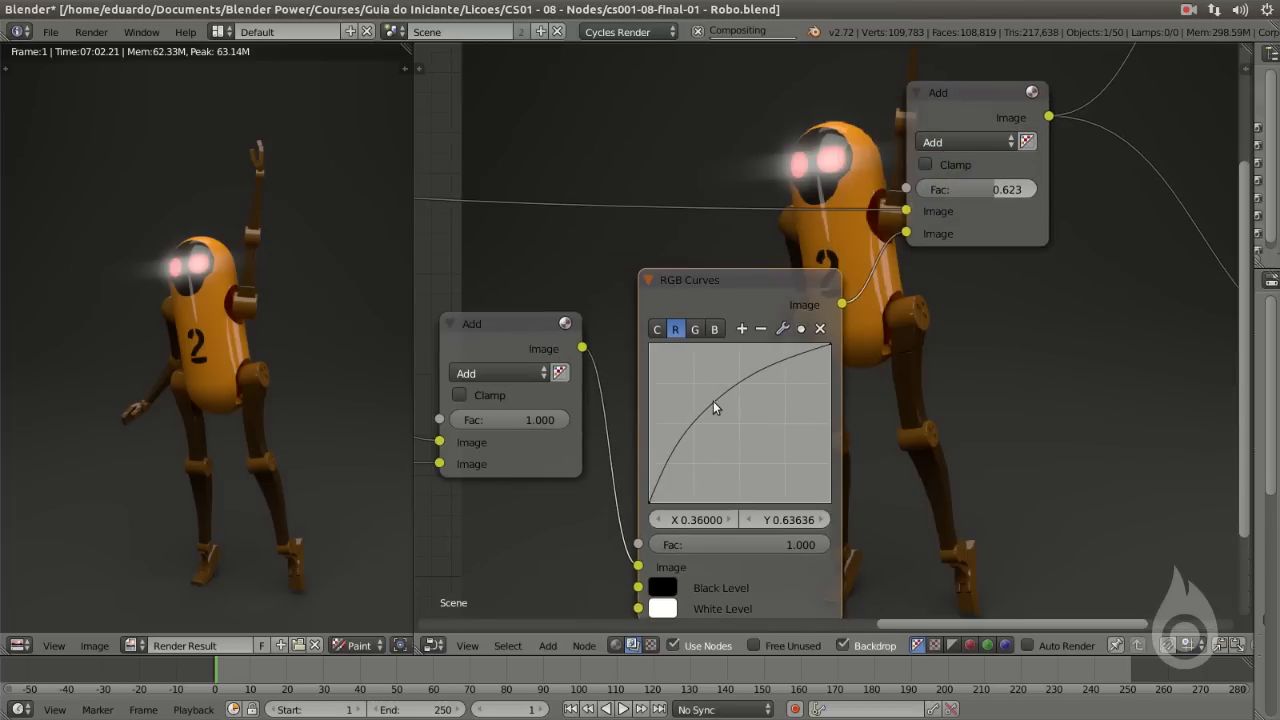
scroll(922, 253, "down", 3)
middle_click_drag(924, 254, 976, 268)
scroll(948, 285, "up", 2)
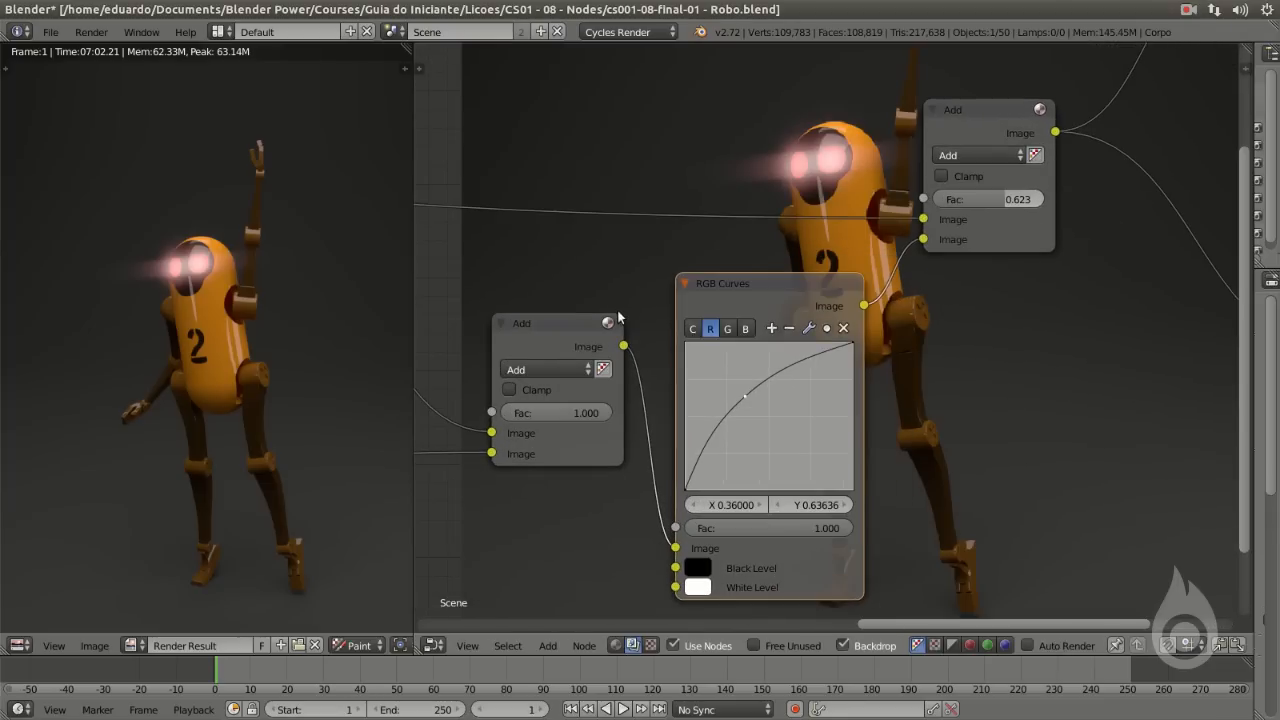
Set the Glare node's Fade to 0.867 to shorten the streaks.
middle_click_drag(853, 174, 952, 249)
middle_click_drag(583, 416, 991, 125)
mouse_move(684, 447)
left_mouse_down()
mouse_move(671, 447)
mouse_move(686, 445)
left_mouse_up()
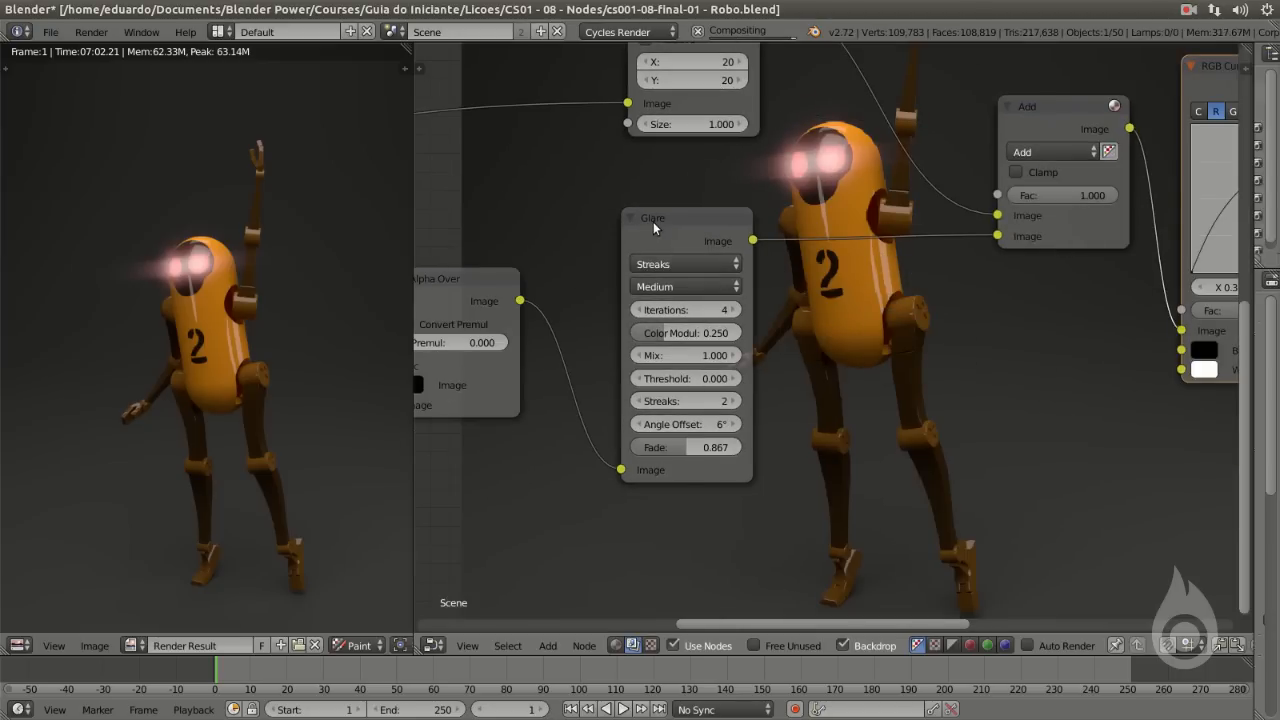
key("Home")
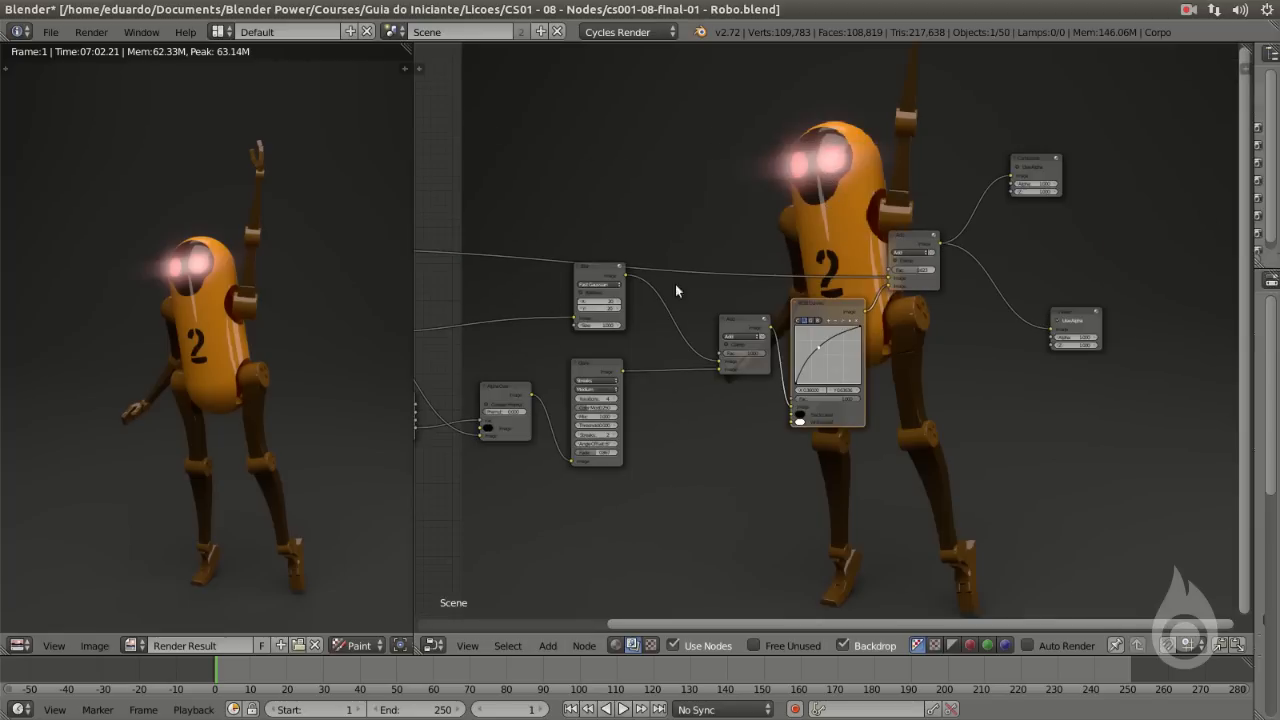
Enlarge the rendered image view to full screen and examine the eye glow on the composited robot.
left_click_drag(412, 352, 866, 345)
scroll(597, 294, "down", 1)
key("ctrl+Up")
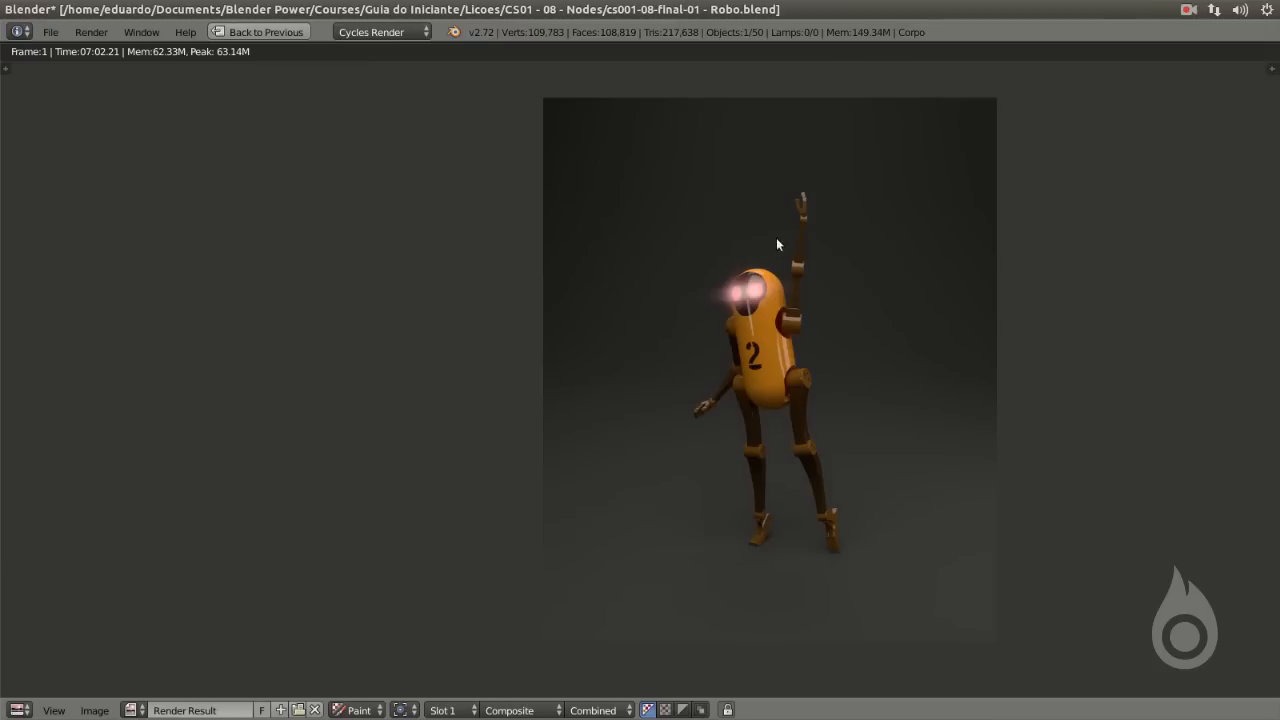
scroll(776, 237, "up", 3)
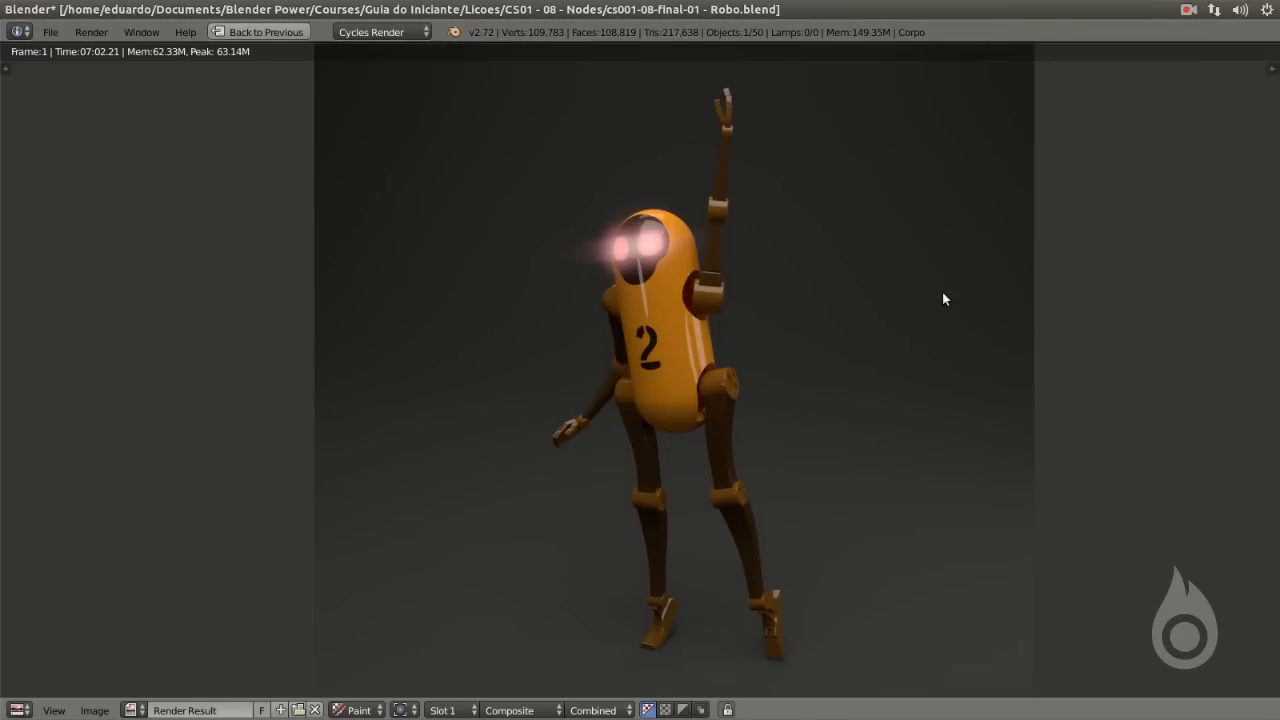
scroll(945, 292, "down", 3)
scroll(761, 226, "up", 4)
scroll(775, 217, "down", 2)
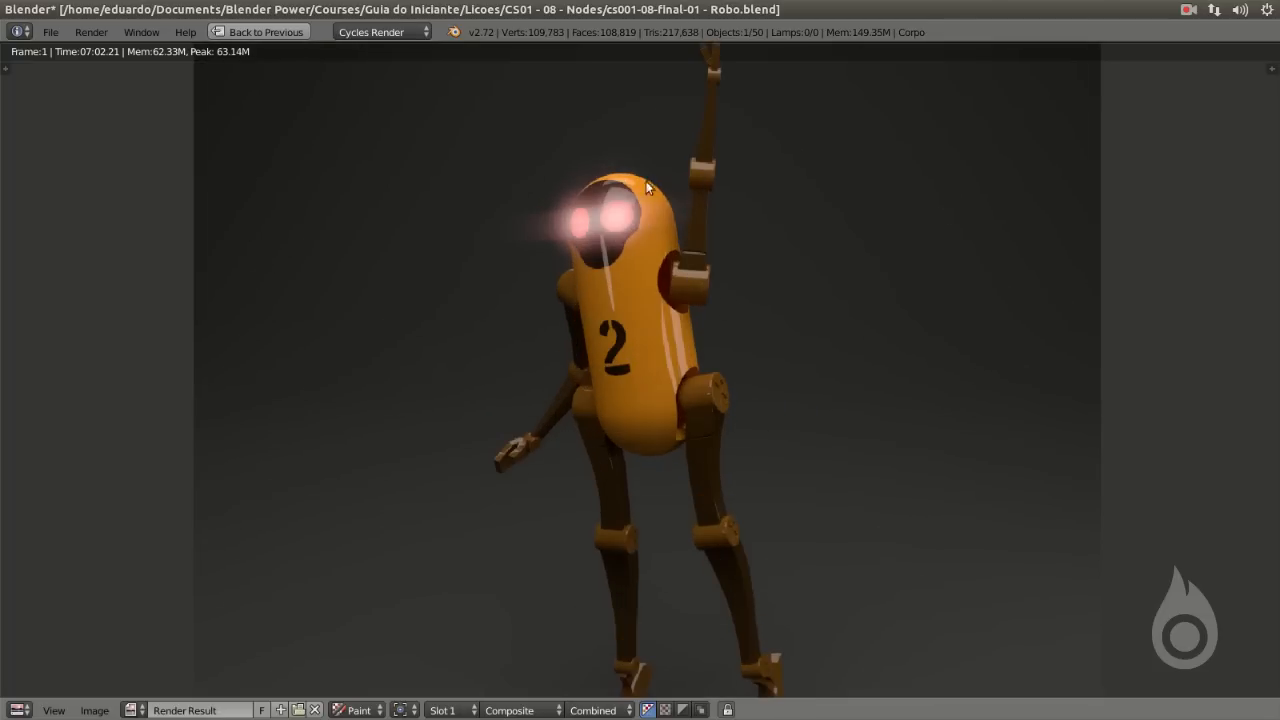
scroll(652, 359, "up", 2)
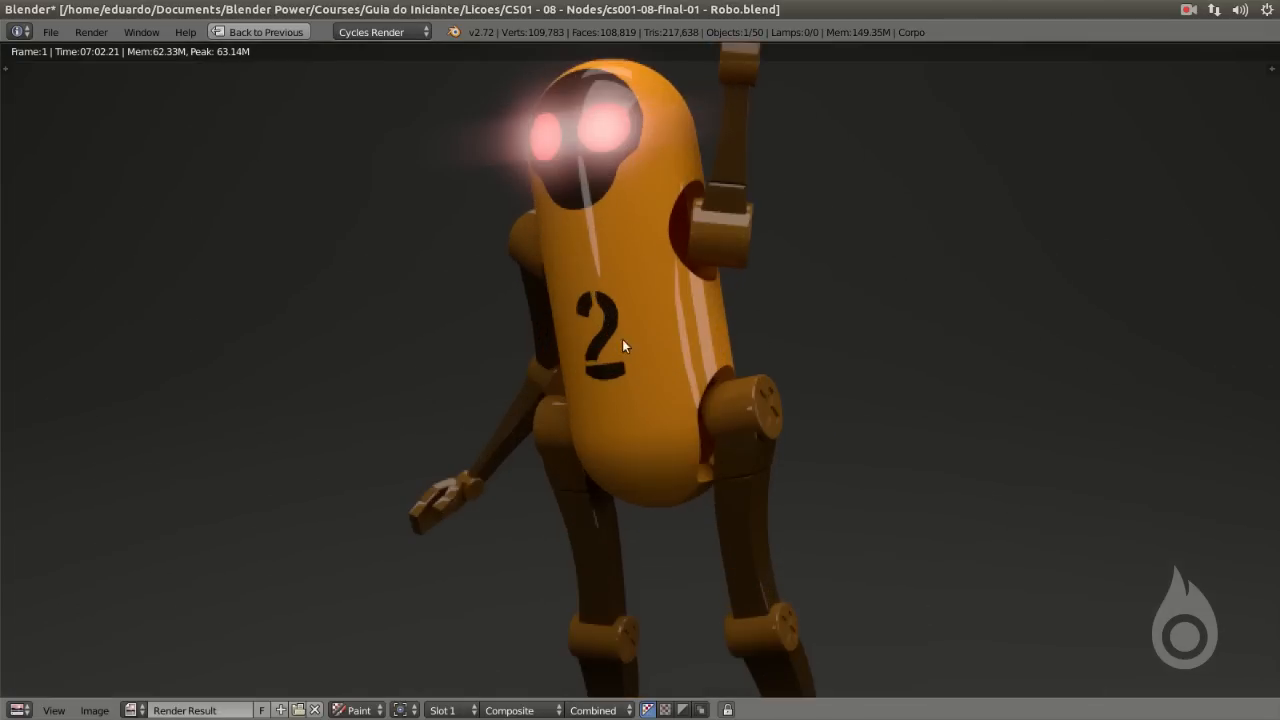
Leave the full-screen image view and widen the node editor to show the whole compositing node tree.
scroll(583, 316, "down", 2)
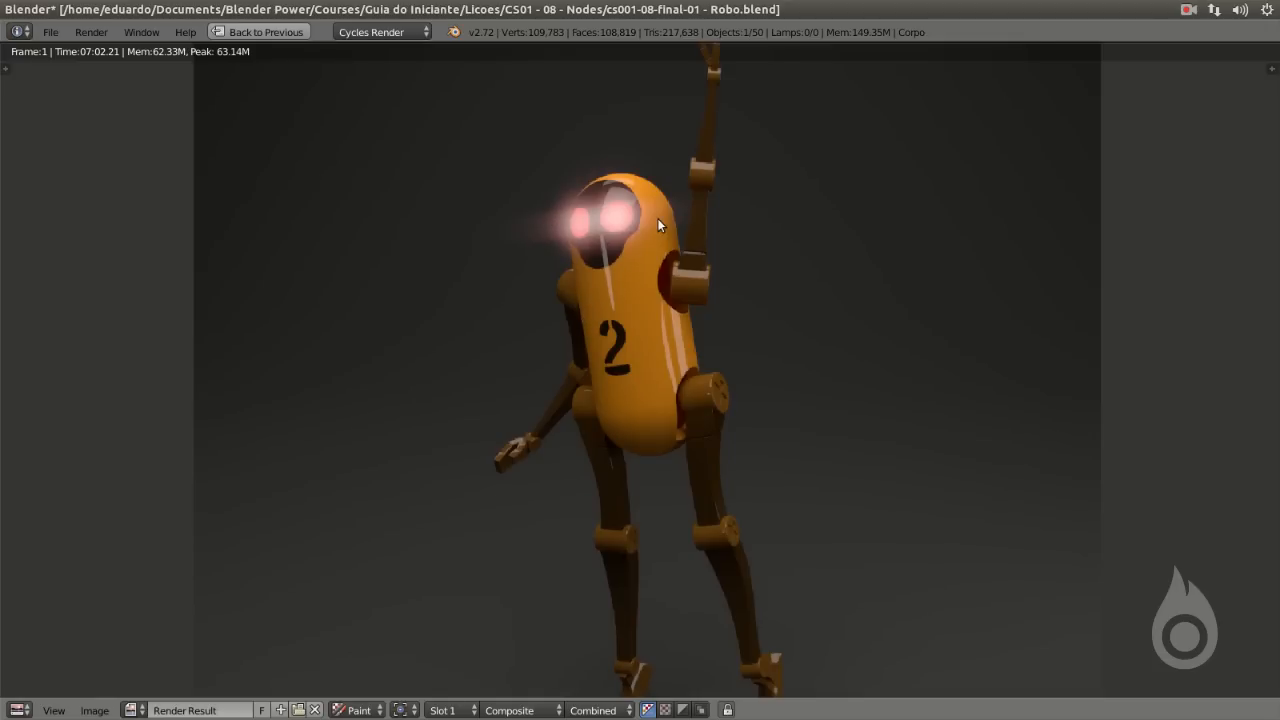
key("Escape")
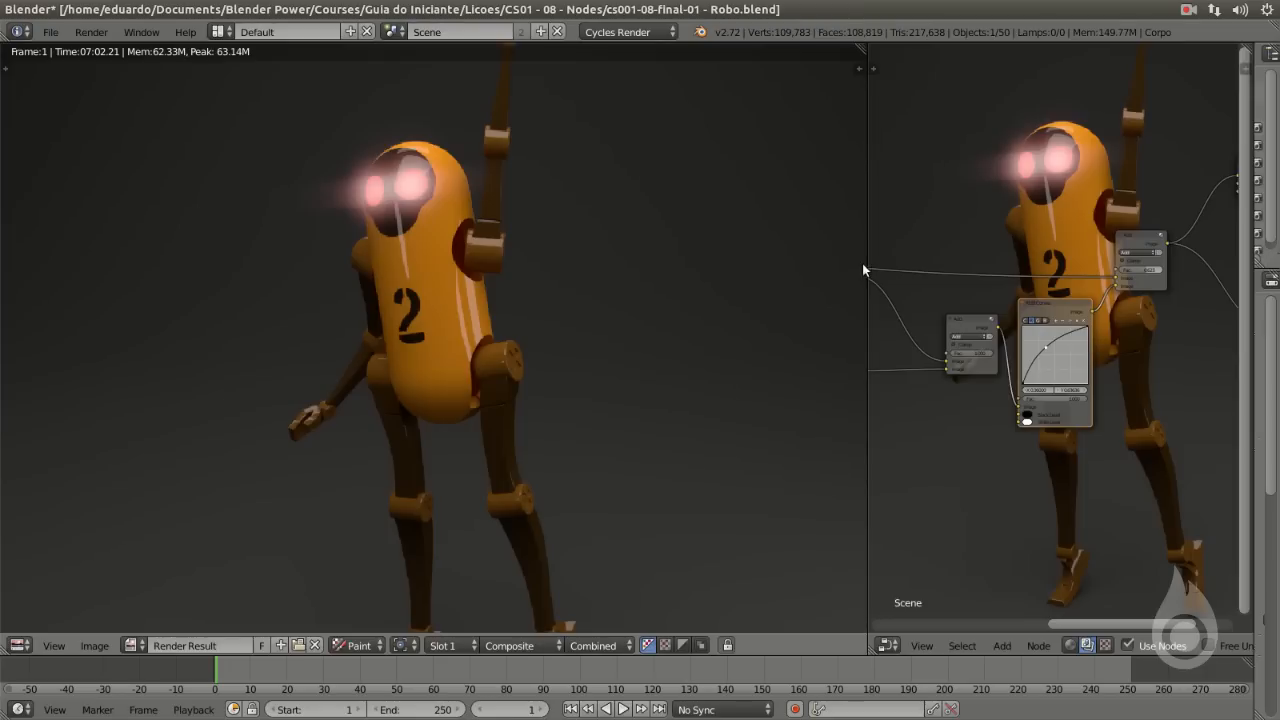
left_click_drag(865, 265, 480, 260)
key("Home")
scroll(797, 325, "up", 3)
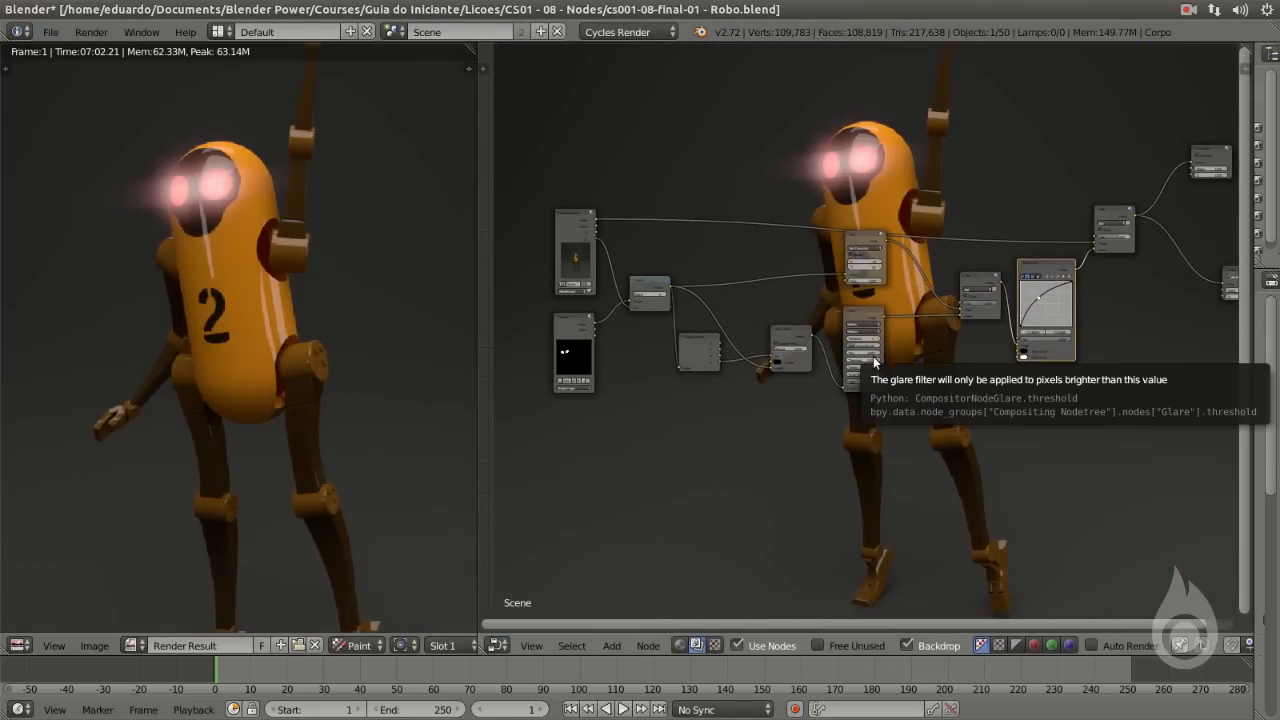
Move the Composite output node farther away from the final Add node, past the Viewer node.
mouse_move(1018, 319)
middle_mouse_down()
mouse_move(1107, 337)
mouse_move(1020, 345)
mouse_move(1012, 331)
middle_mouse_up()
scroll(1041, 375, "up", 2)
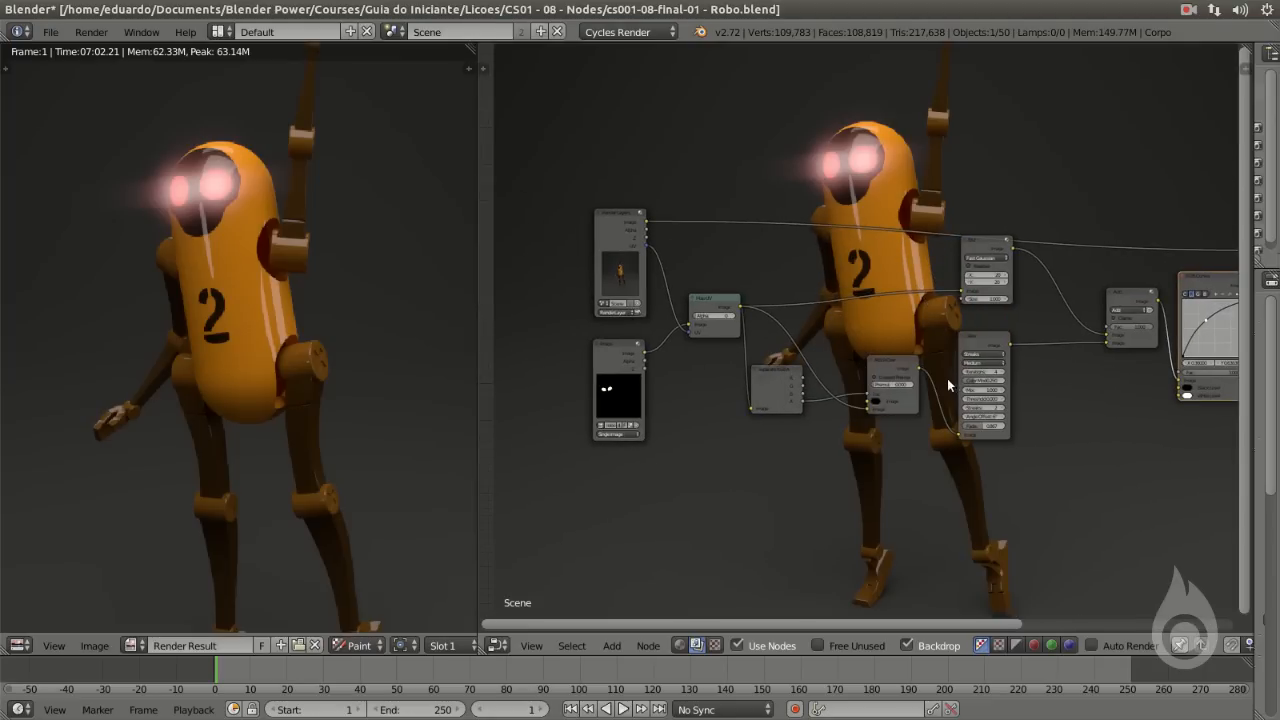
left_click(611, 238)
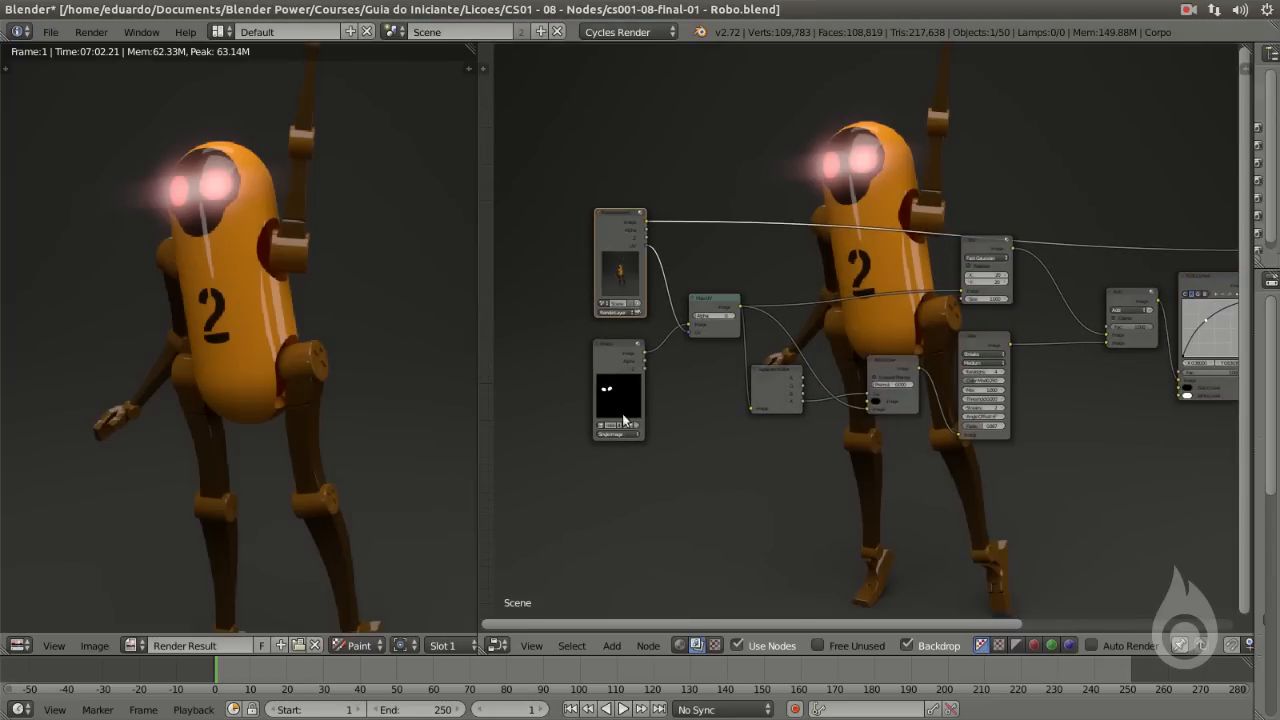
middle_click_drag(922, 332, 436, 343)
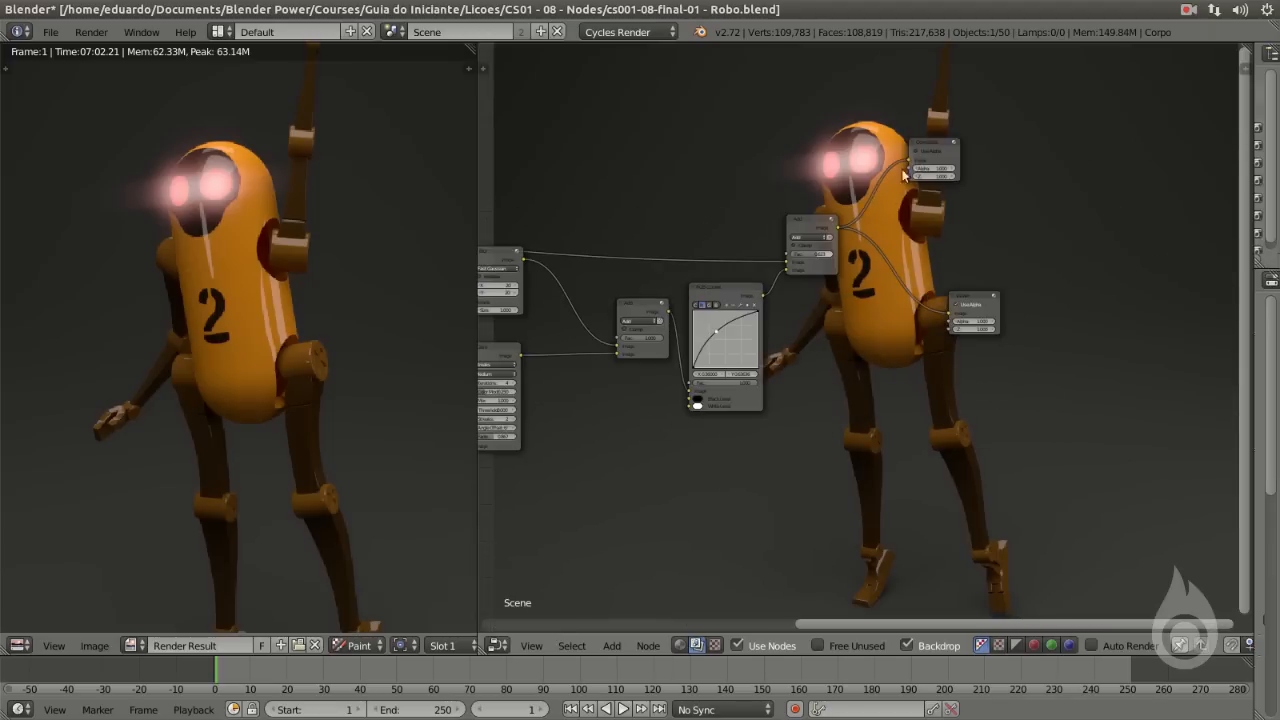
left_click_drag(916, 150, 1073, 206)
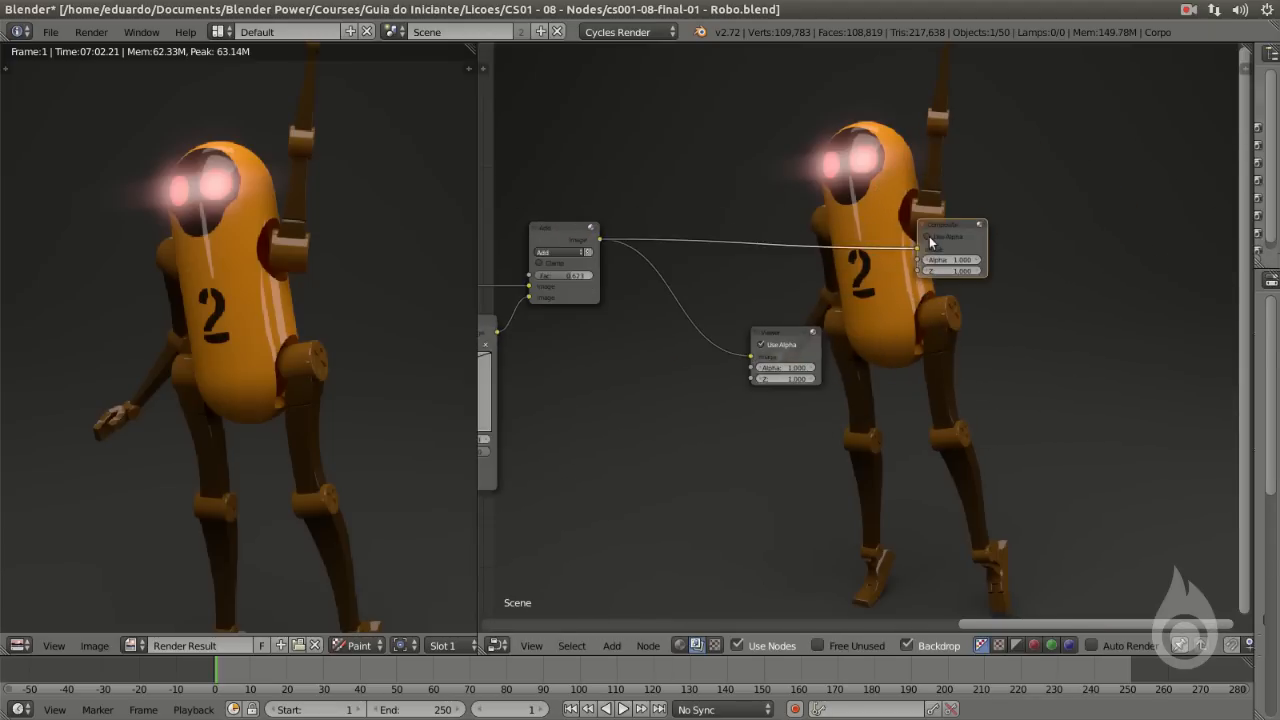
left_click_drag(978, 195, 1029, 228)
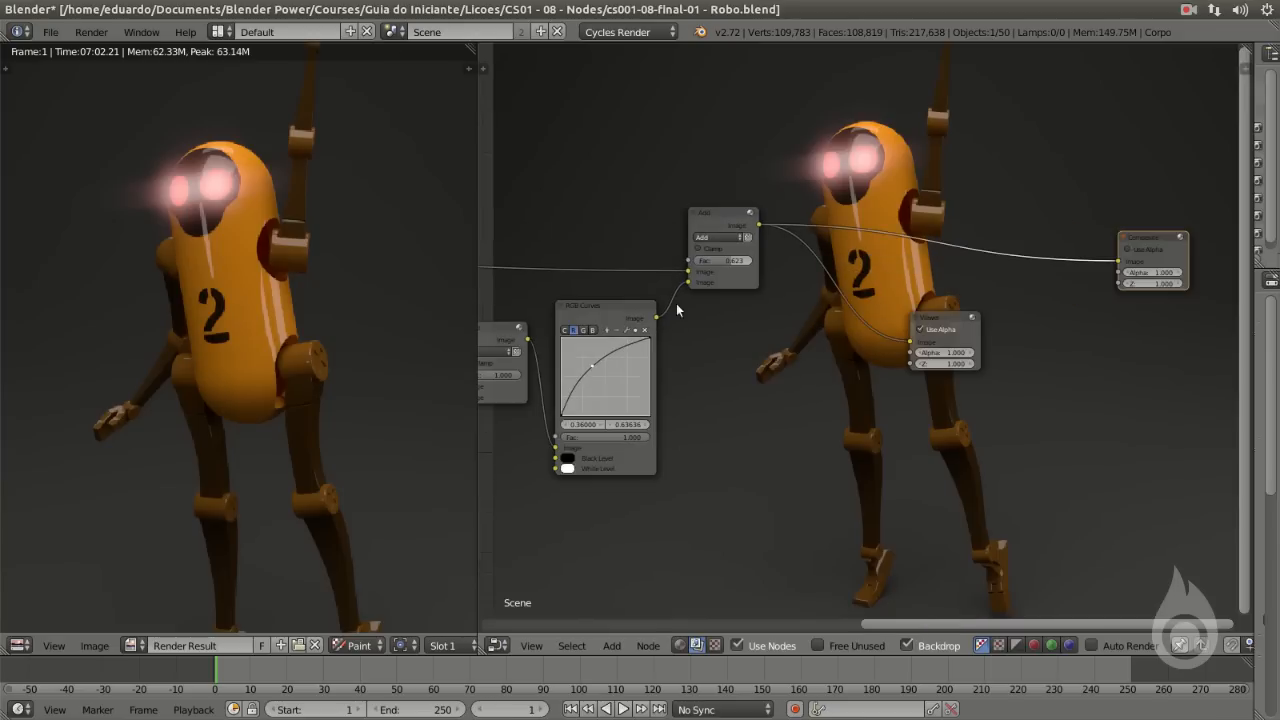
Review the eye glow nodes from RGB Curves back to Map UV, and look through the categories of nodes that can be added.
middle_click_drag(560, 344, 714, 344)
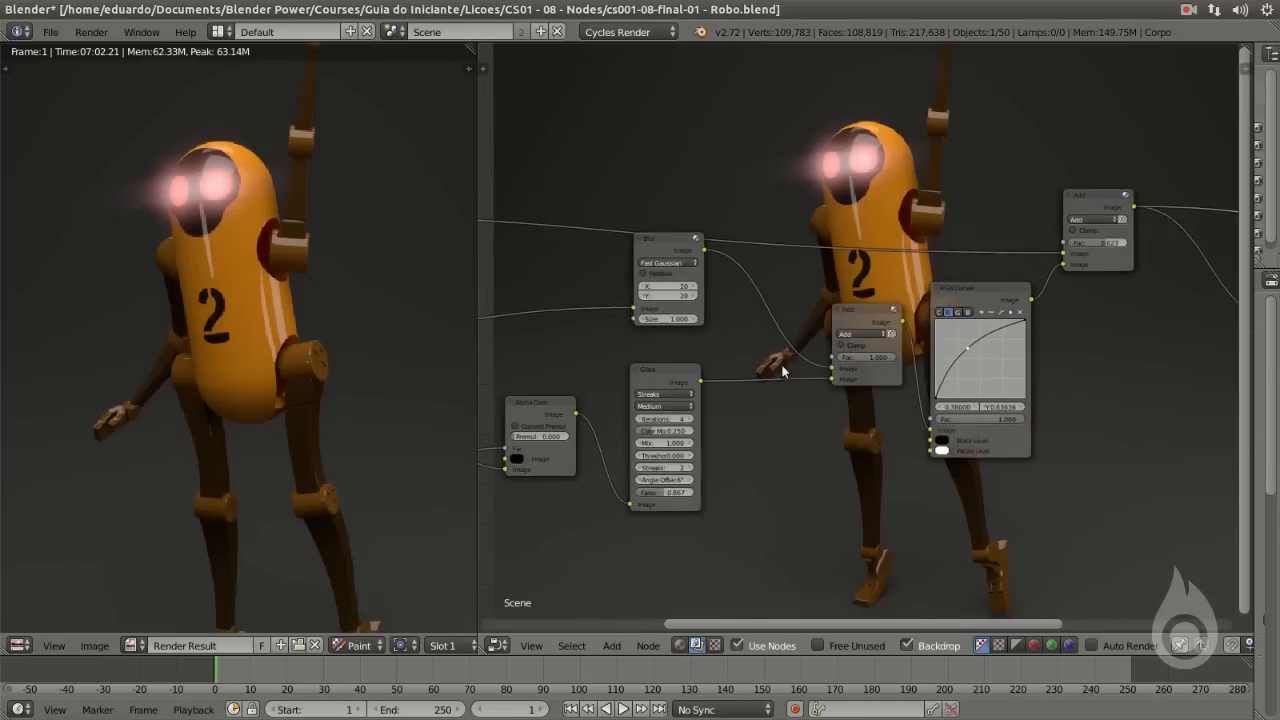
middle_click_drag(673, 365, 691, 370)
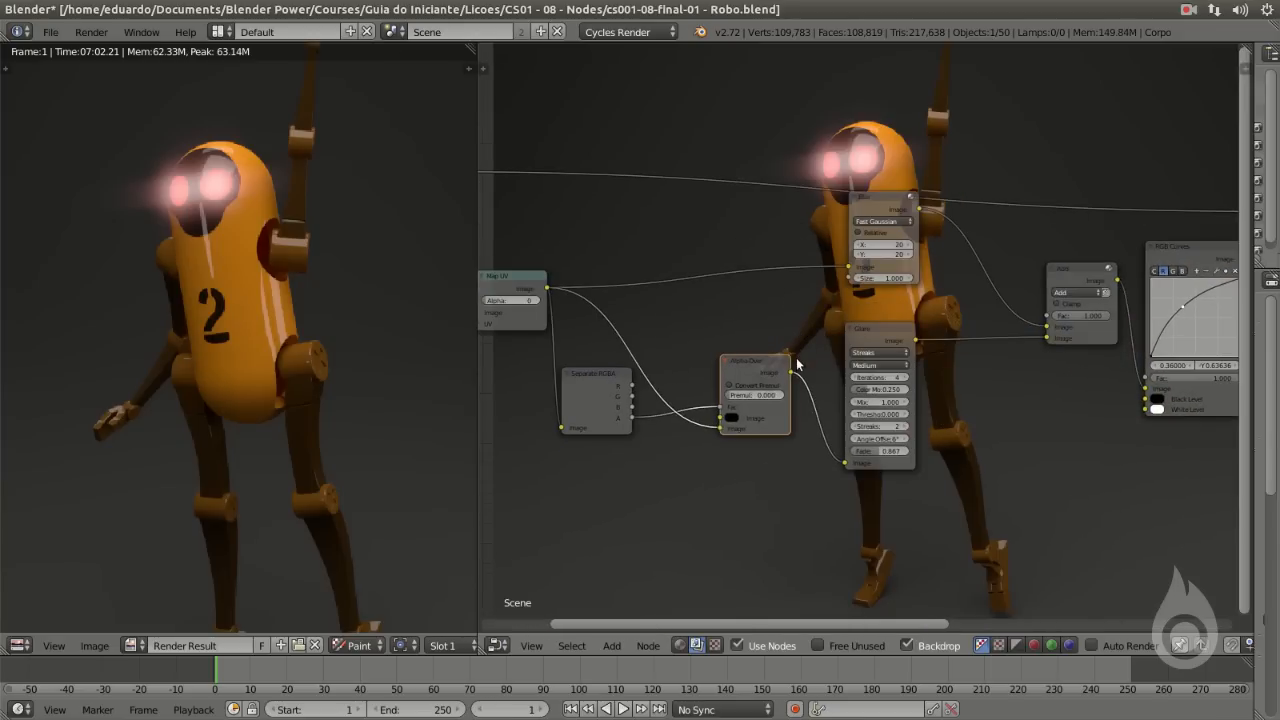
middle_click_drag(797, 365, 623, 388)
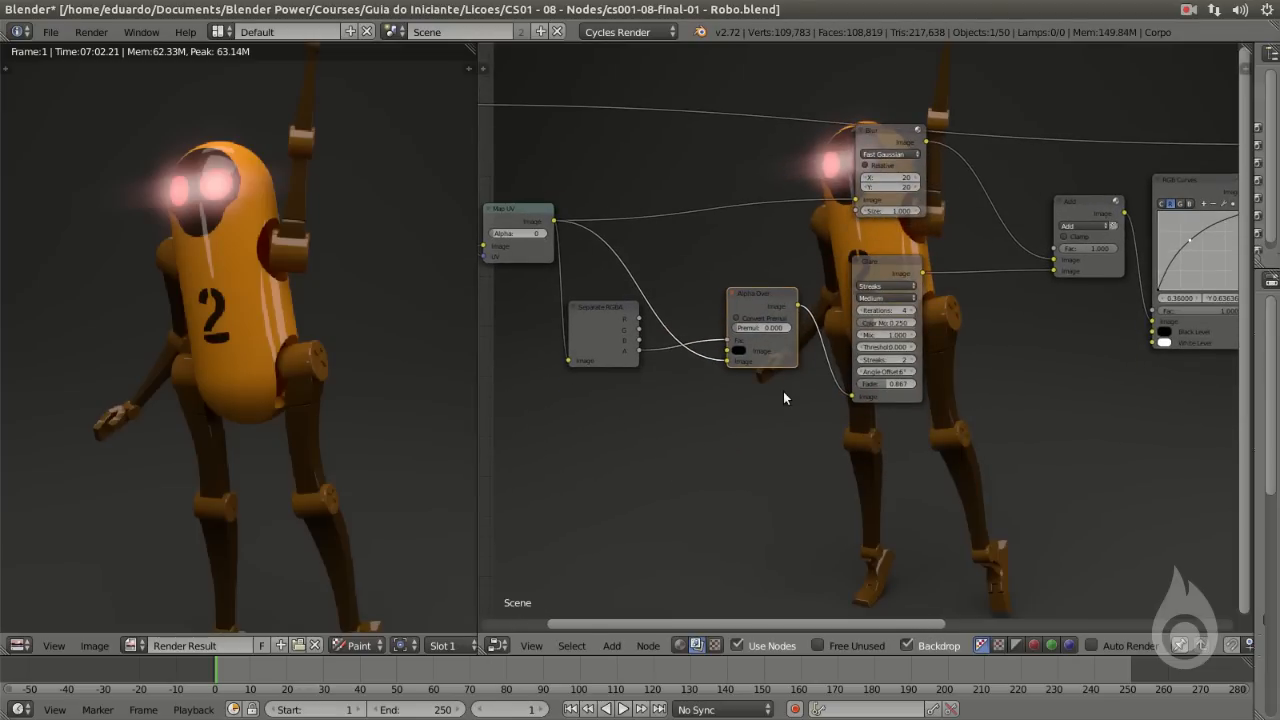
key("shift+a")
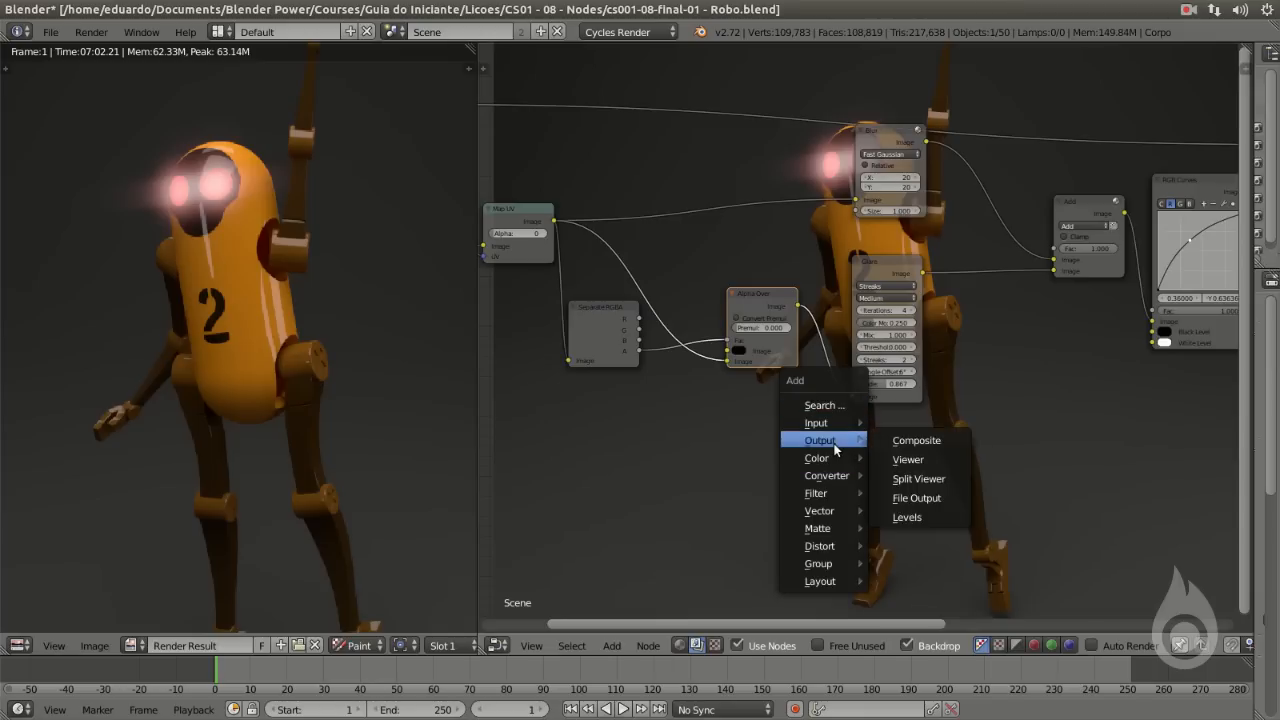
mouse_move(831, 500)
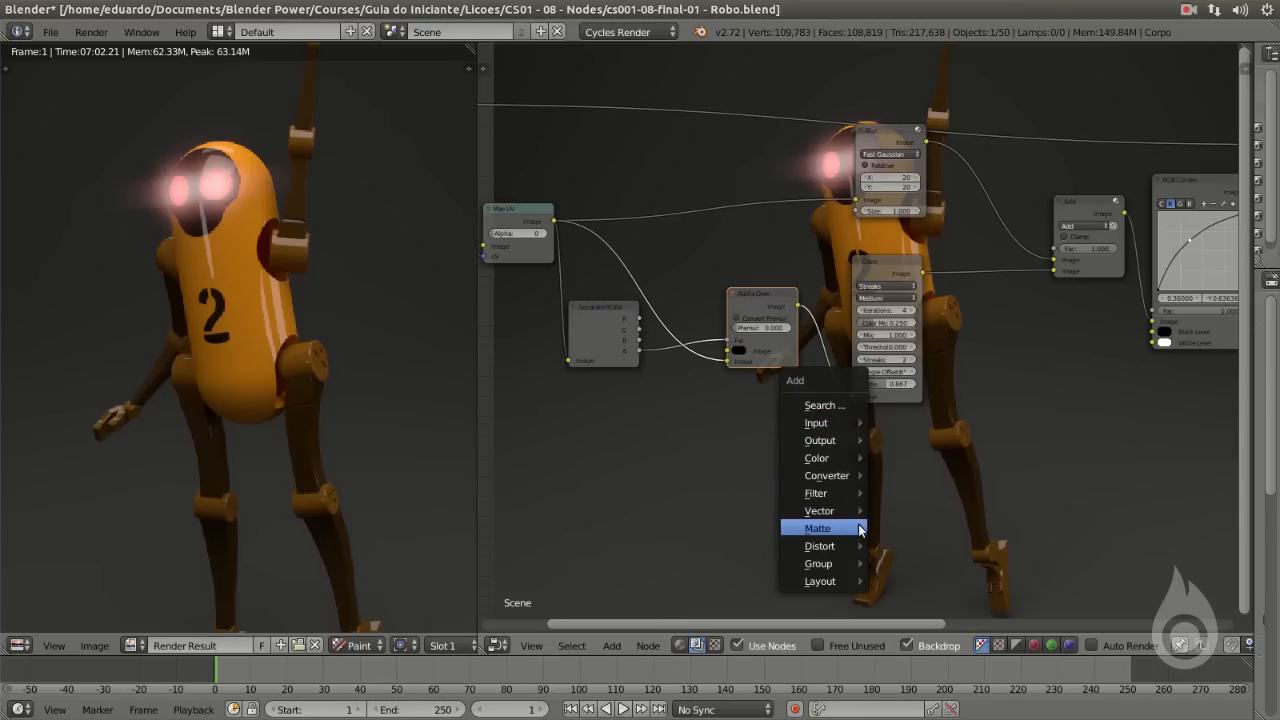
mouse_move(828, 534)
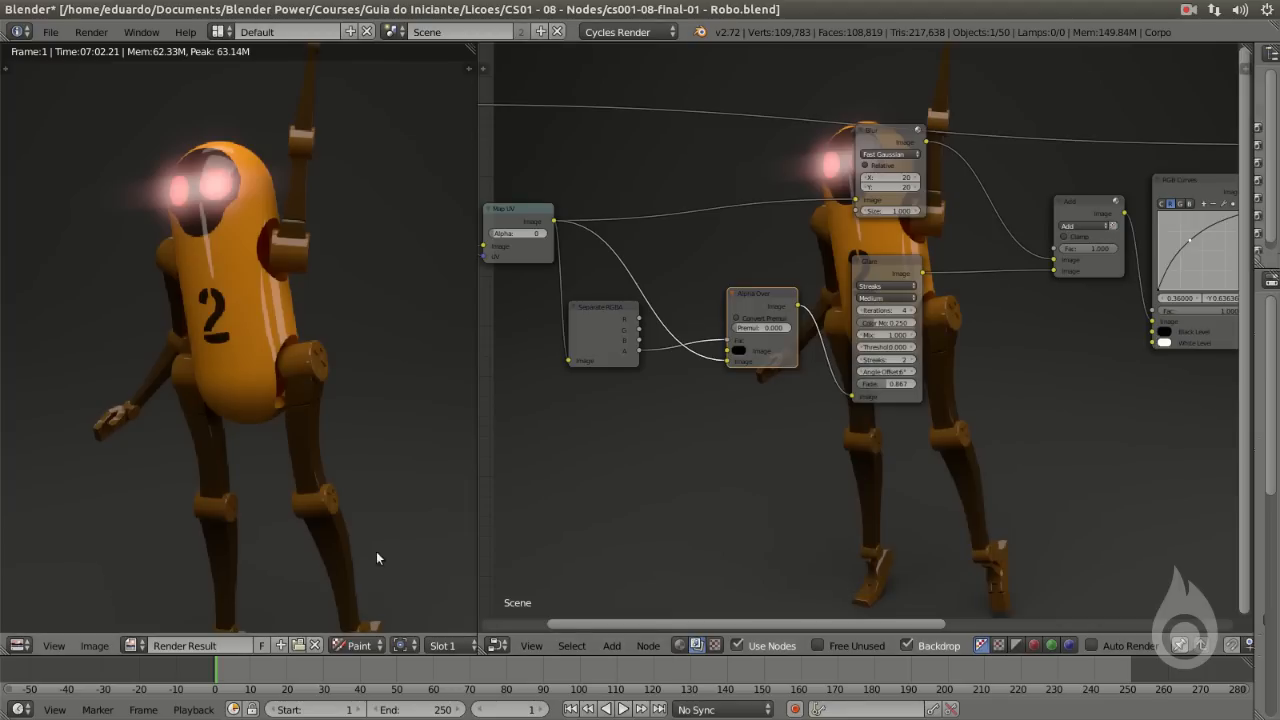
left_click(93, 646)
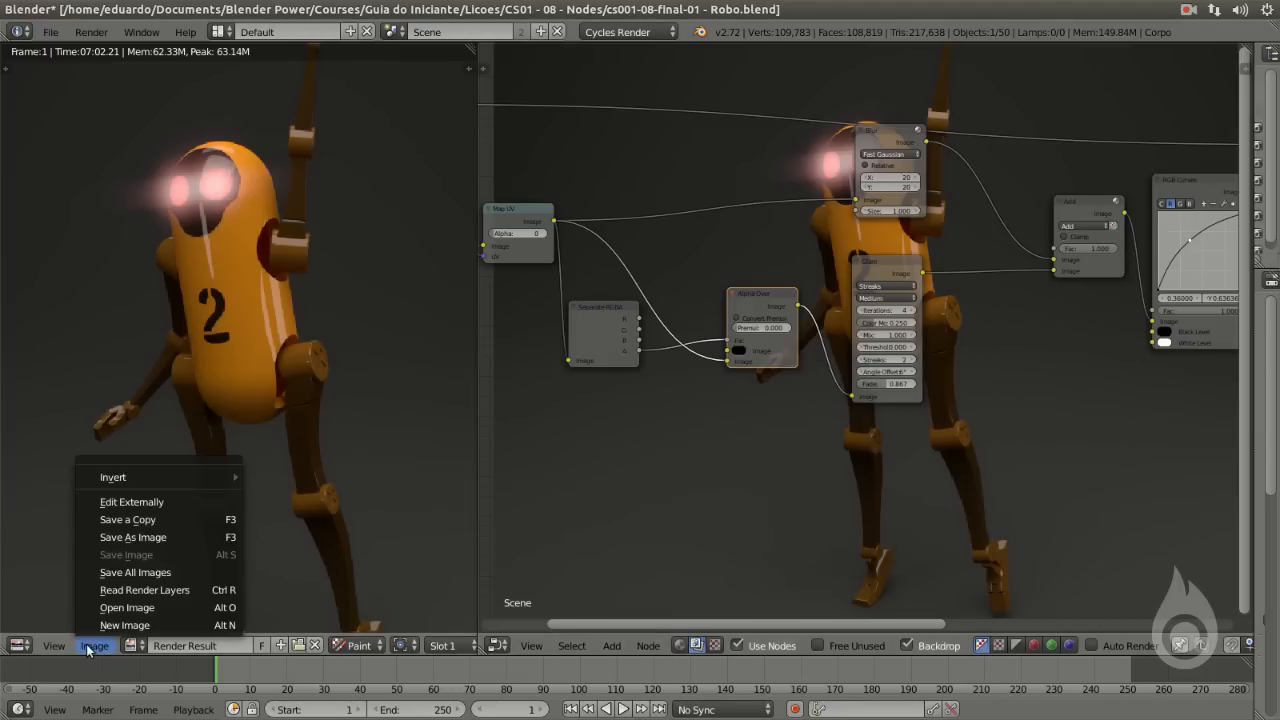
left_click(120, 539)
left_click(293, 97)
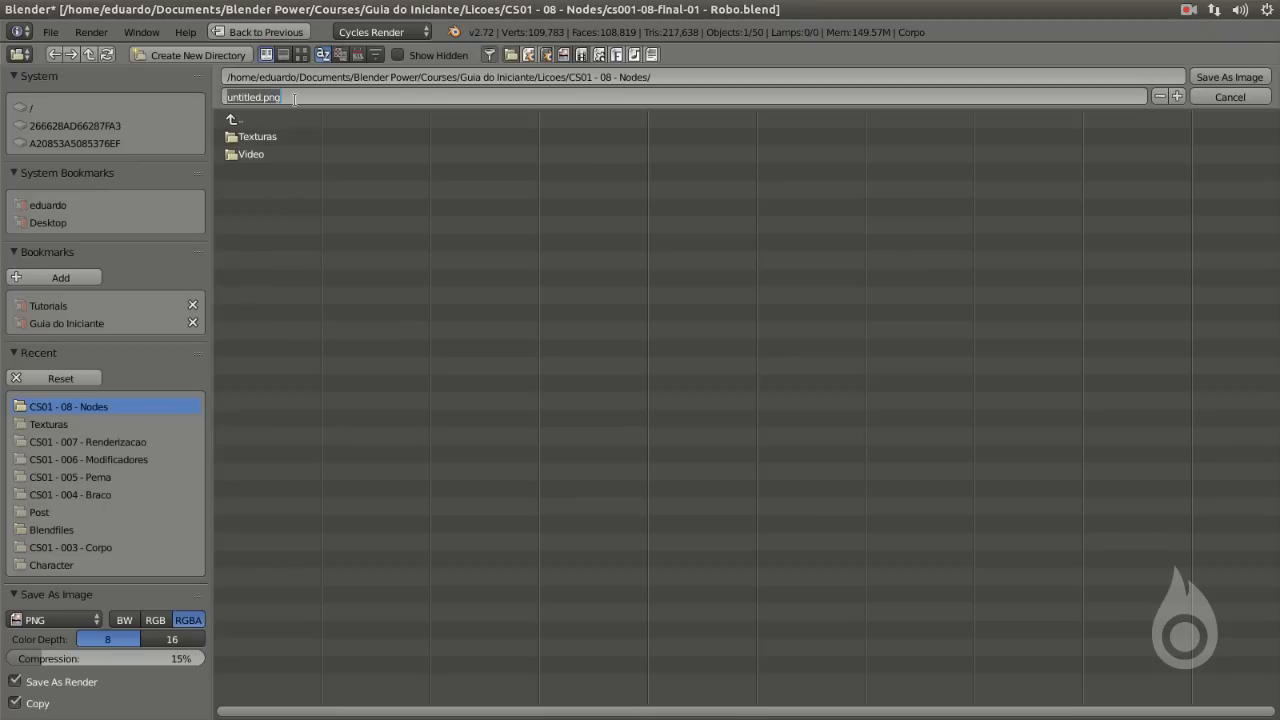
key("Escape")
key("Escape")
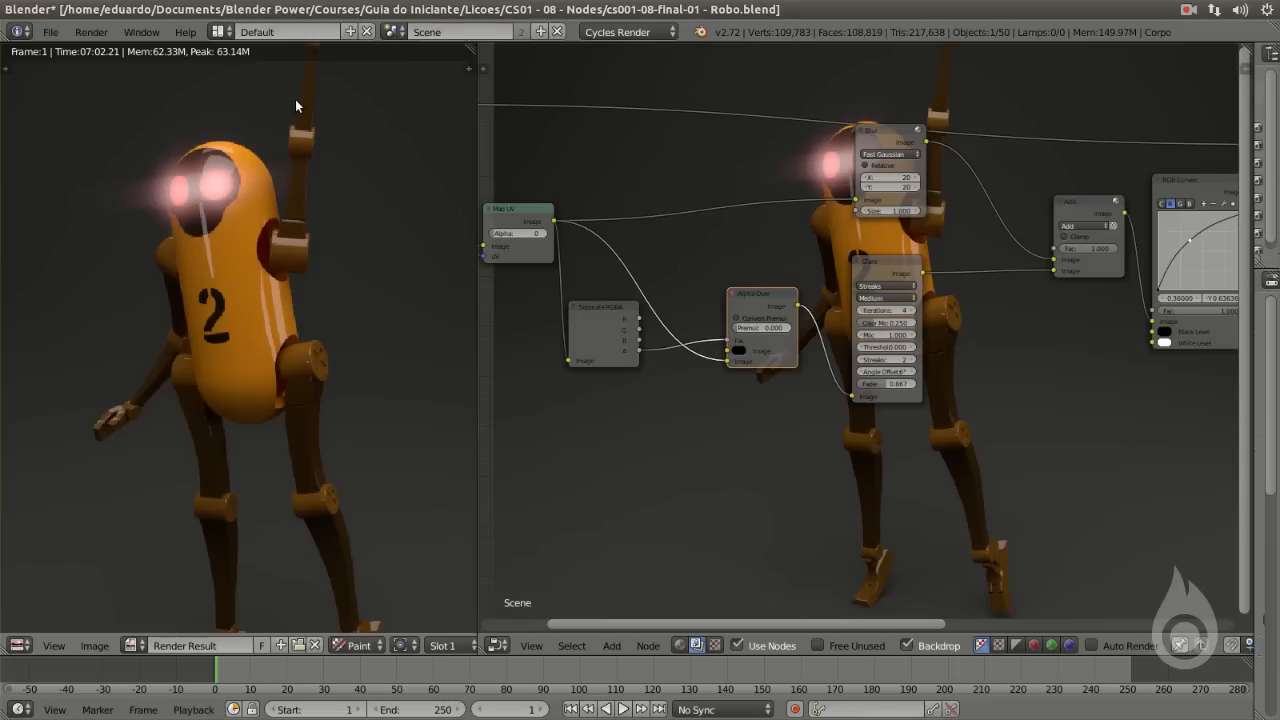